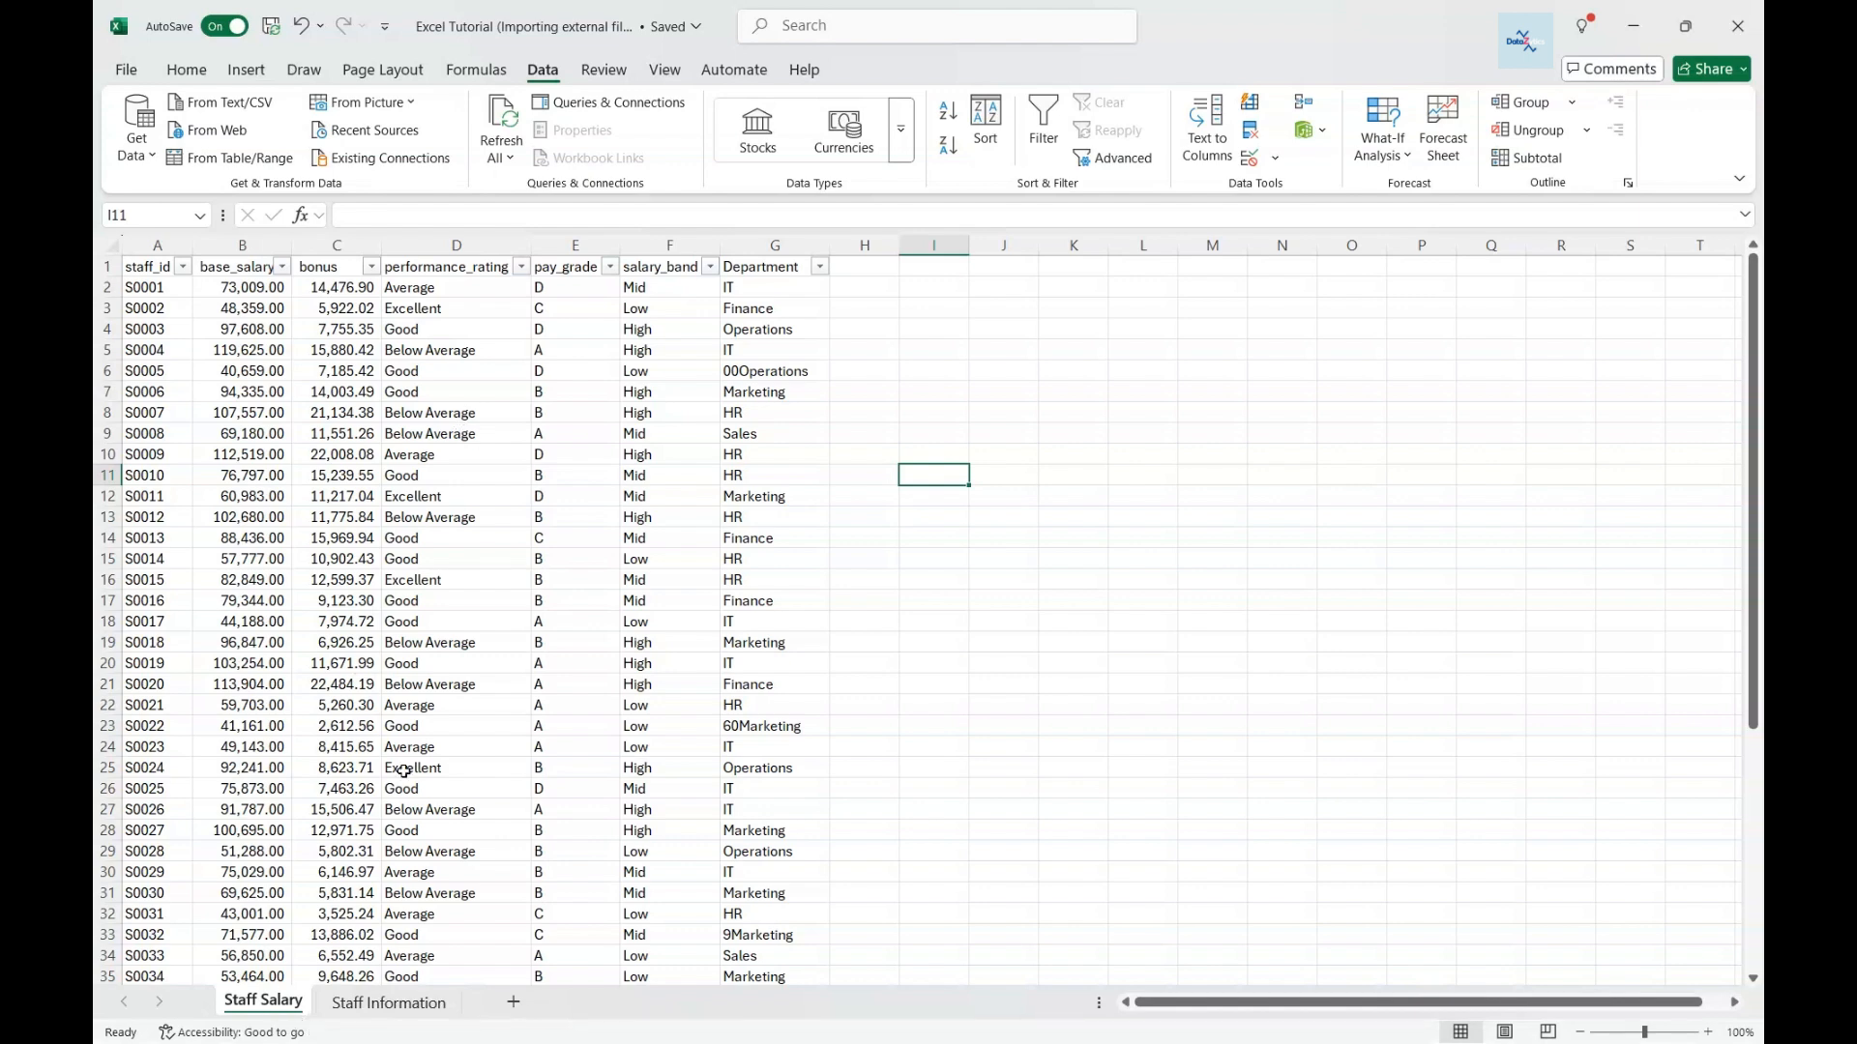
- Review the Staff Information and Staff Salary sheets and the workbook's queries list
click(383, 1003)
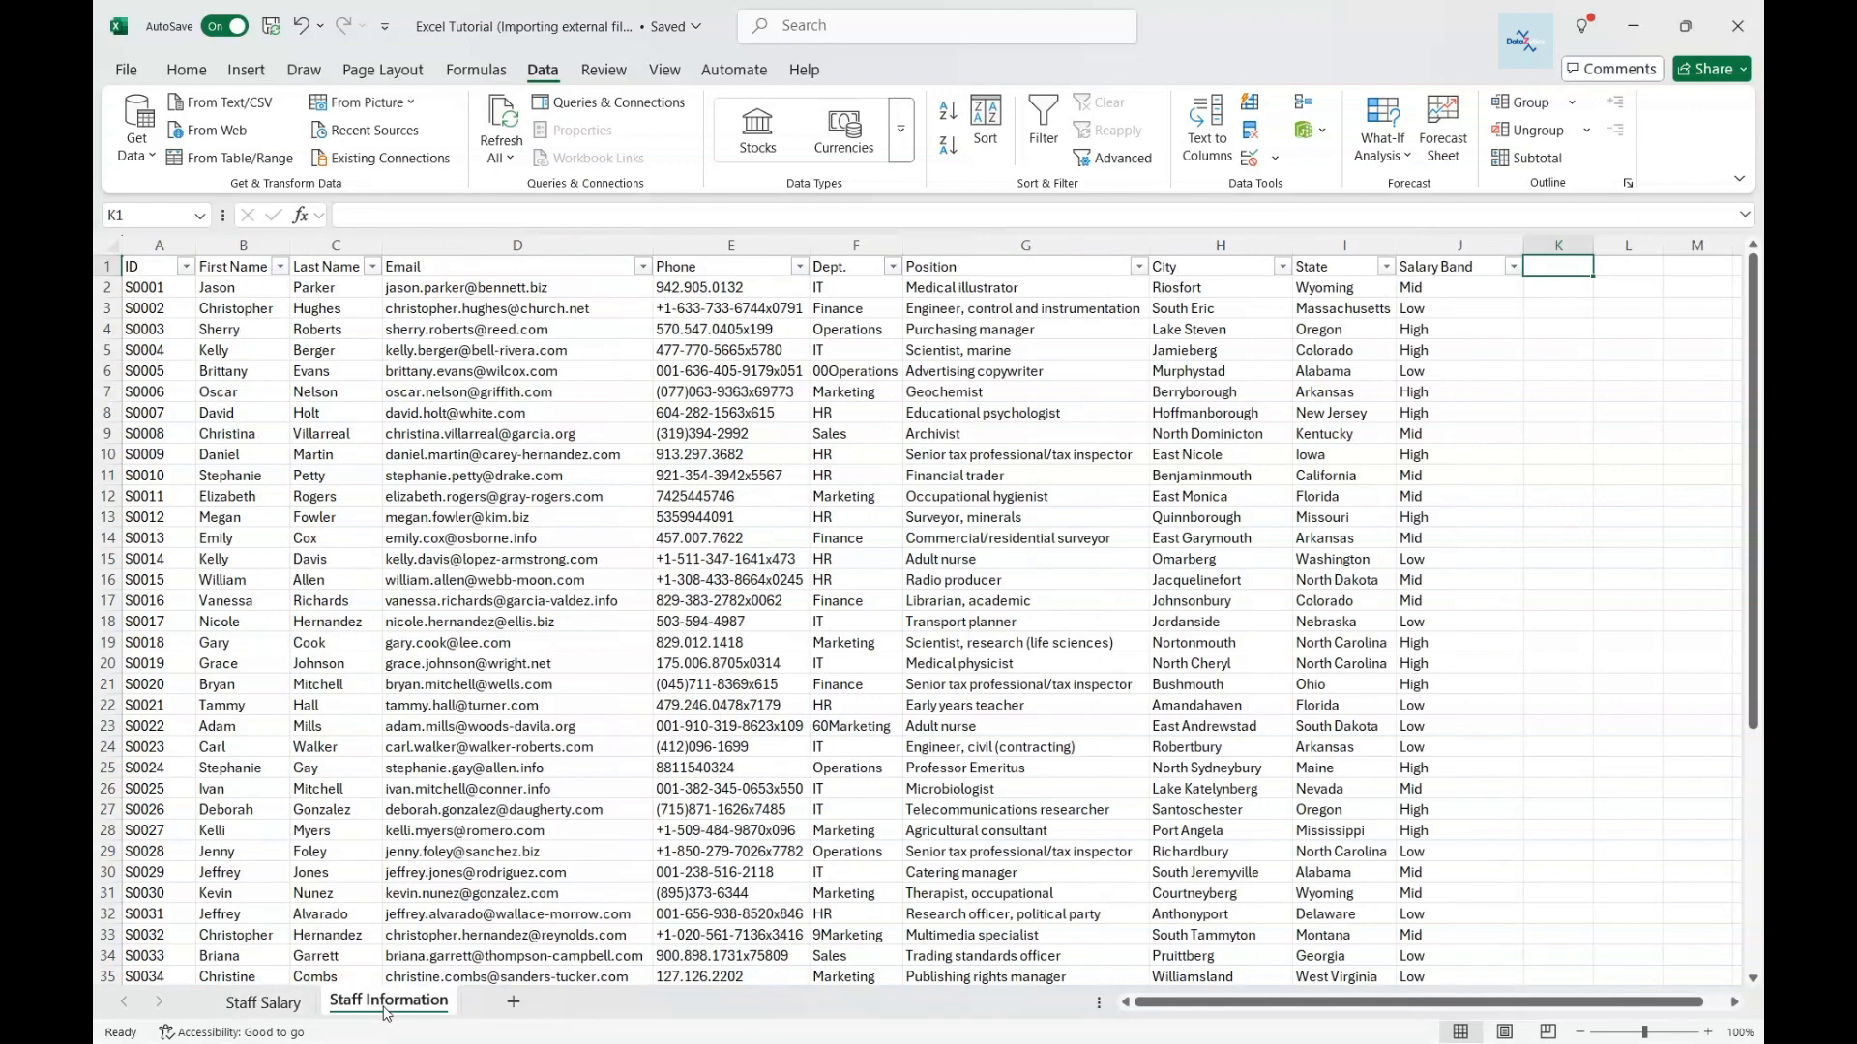
click(259, 1009)
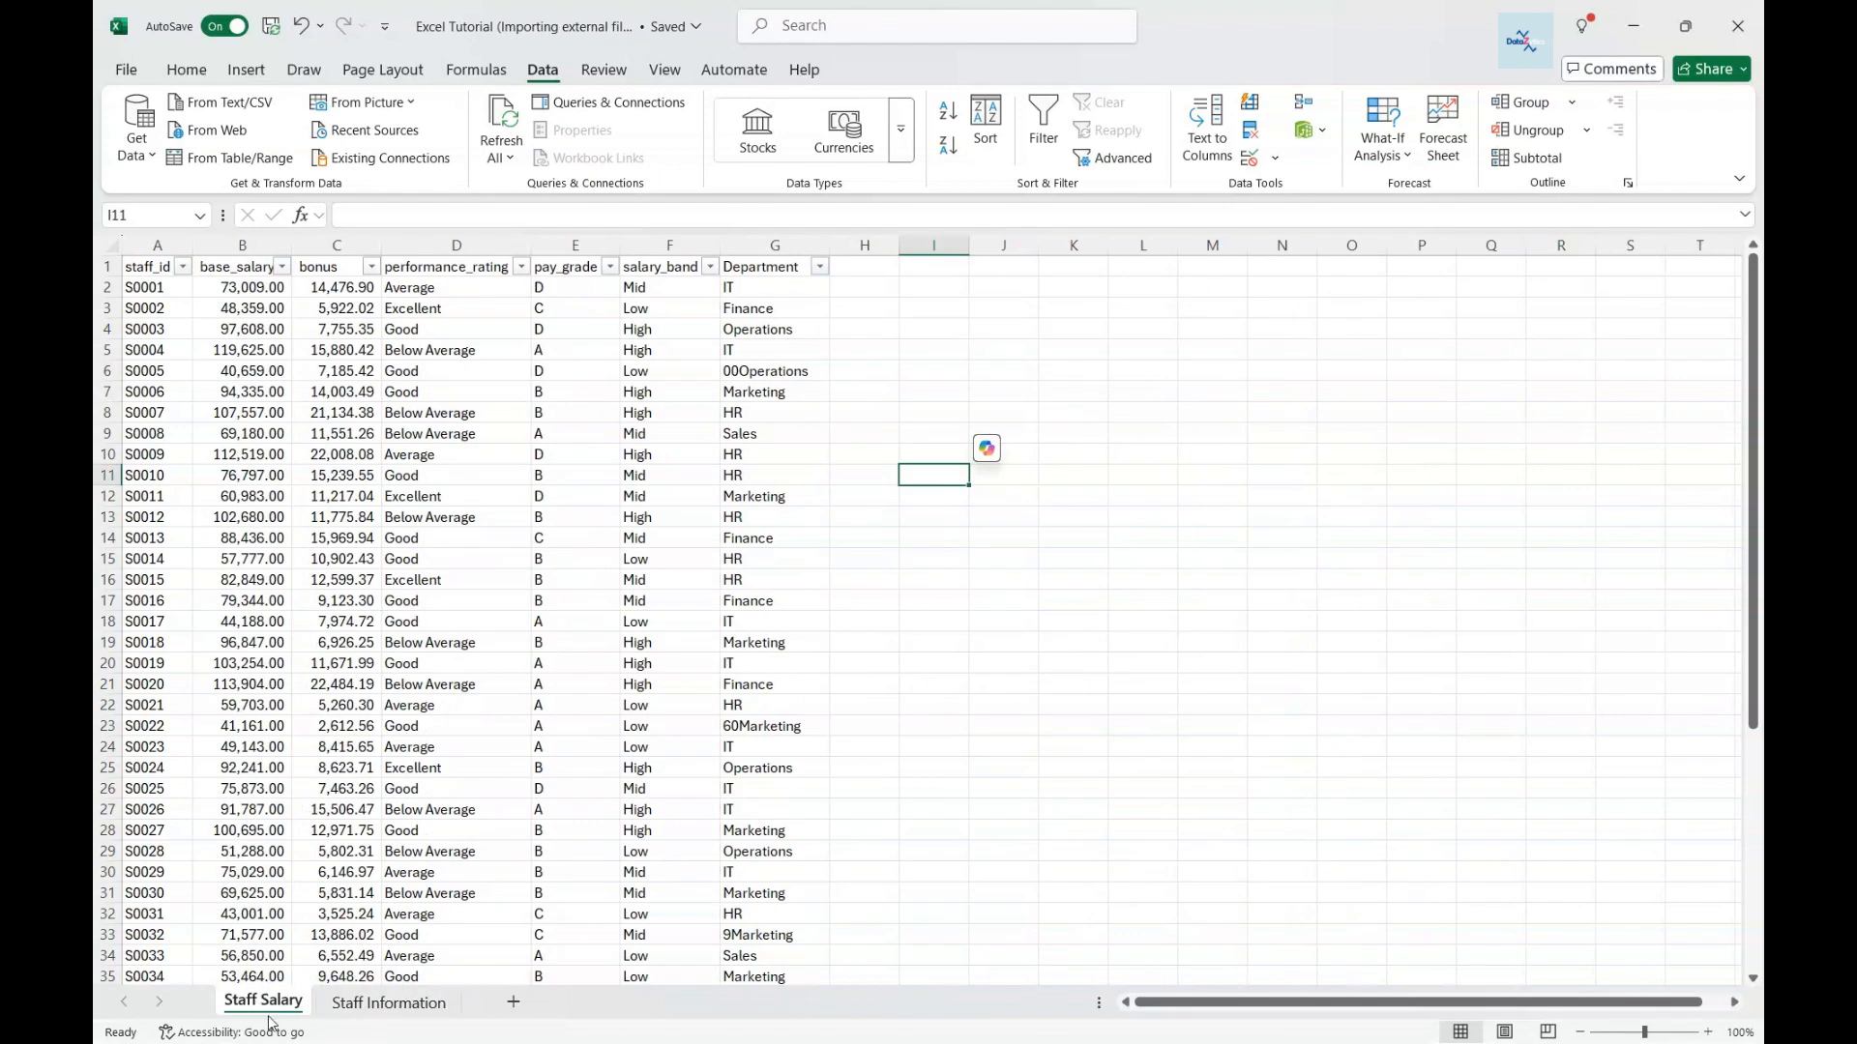
click(610, 102)
mouse_move(1505, 367)
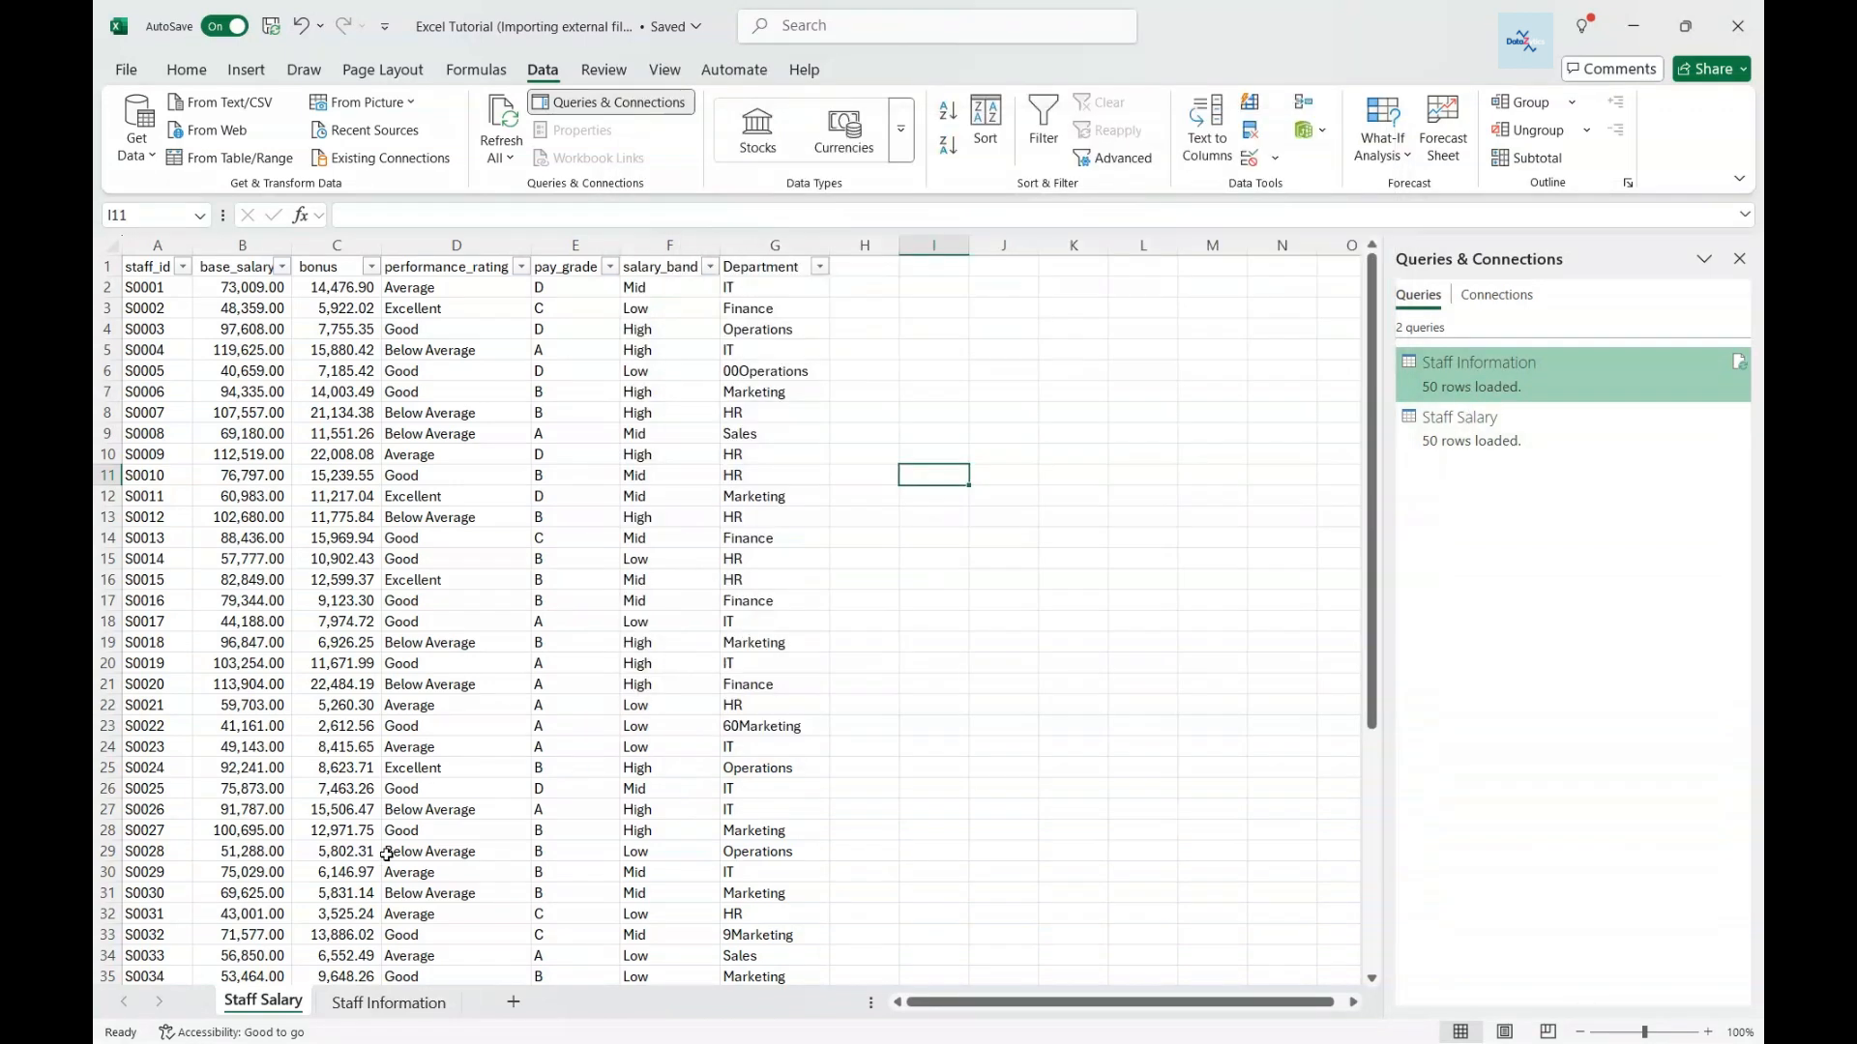
click(392, 1003)
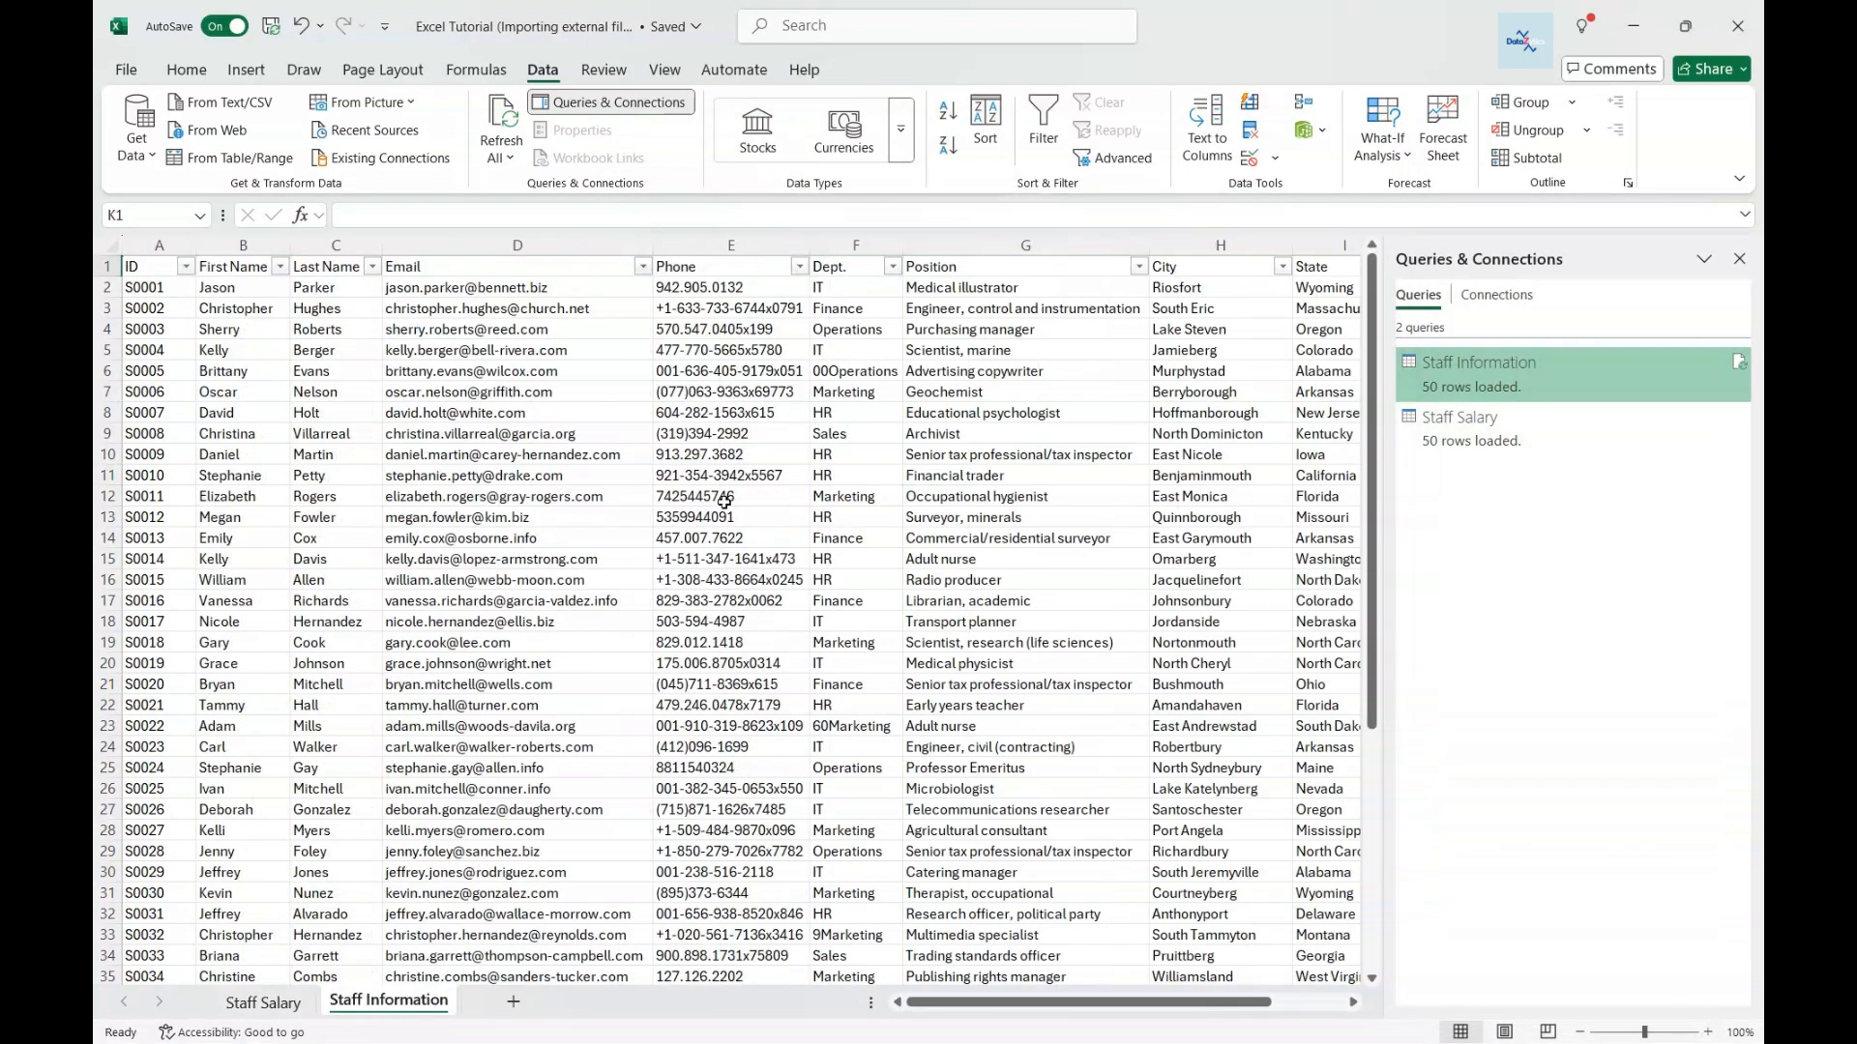
click(1739, 258)
- Inspect the Salary Band lookup formula in J2 and the Department lookup in G2
click(1441, 287)
click(1427, 253)
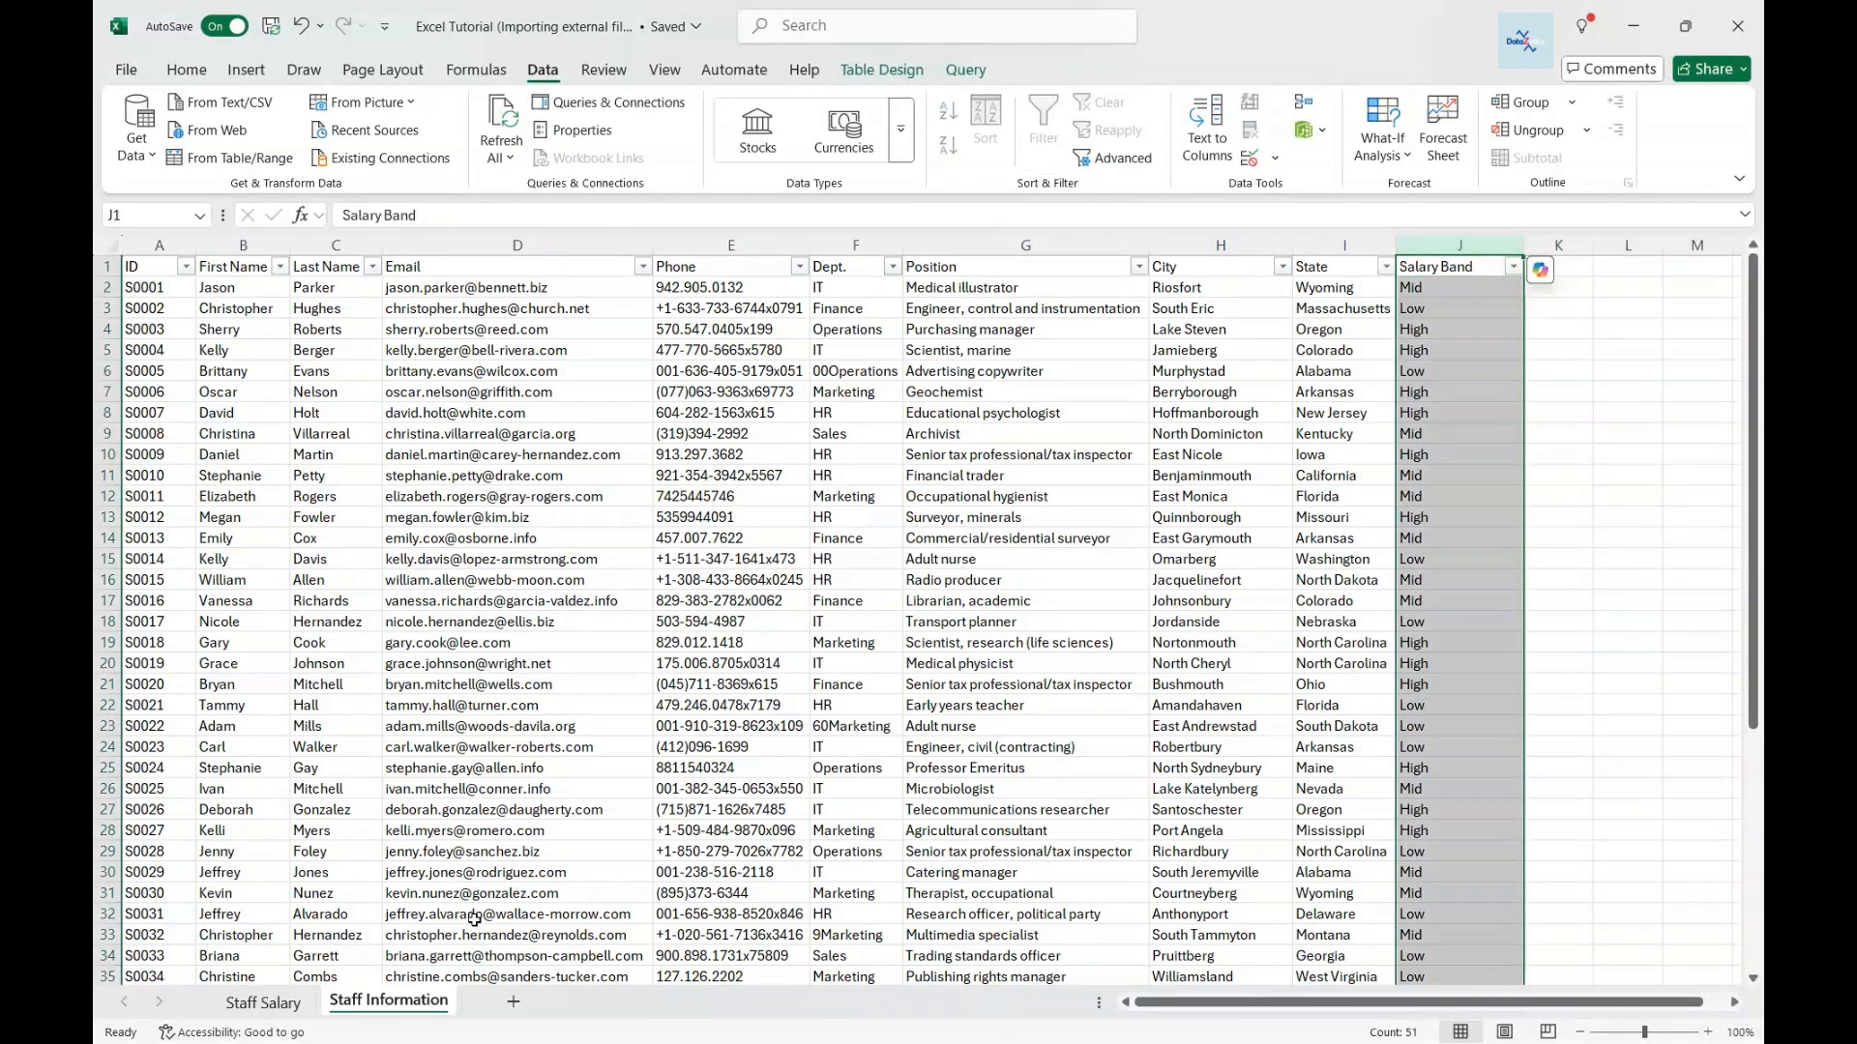
click(259, 1004)
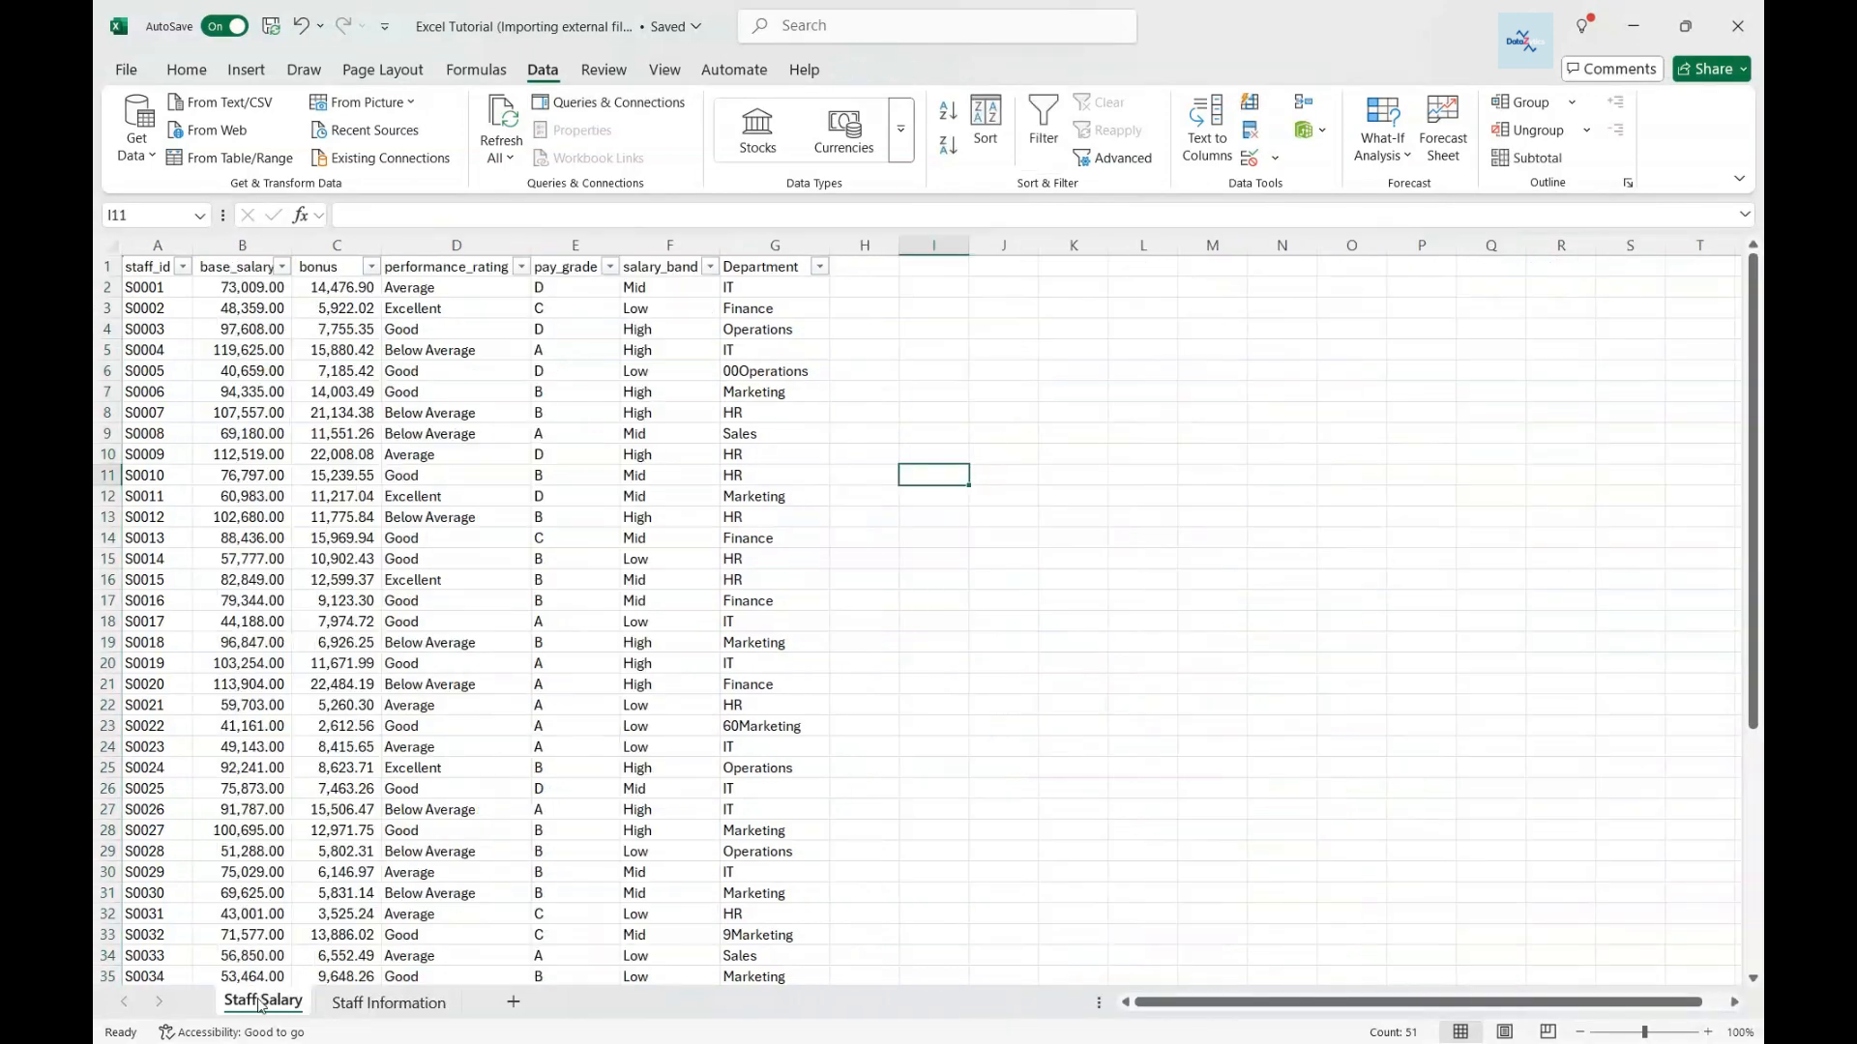
click(382, 1001)
click(1417, 288)
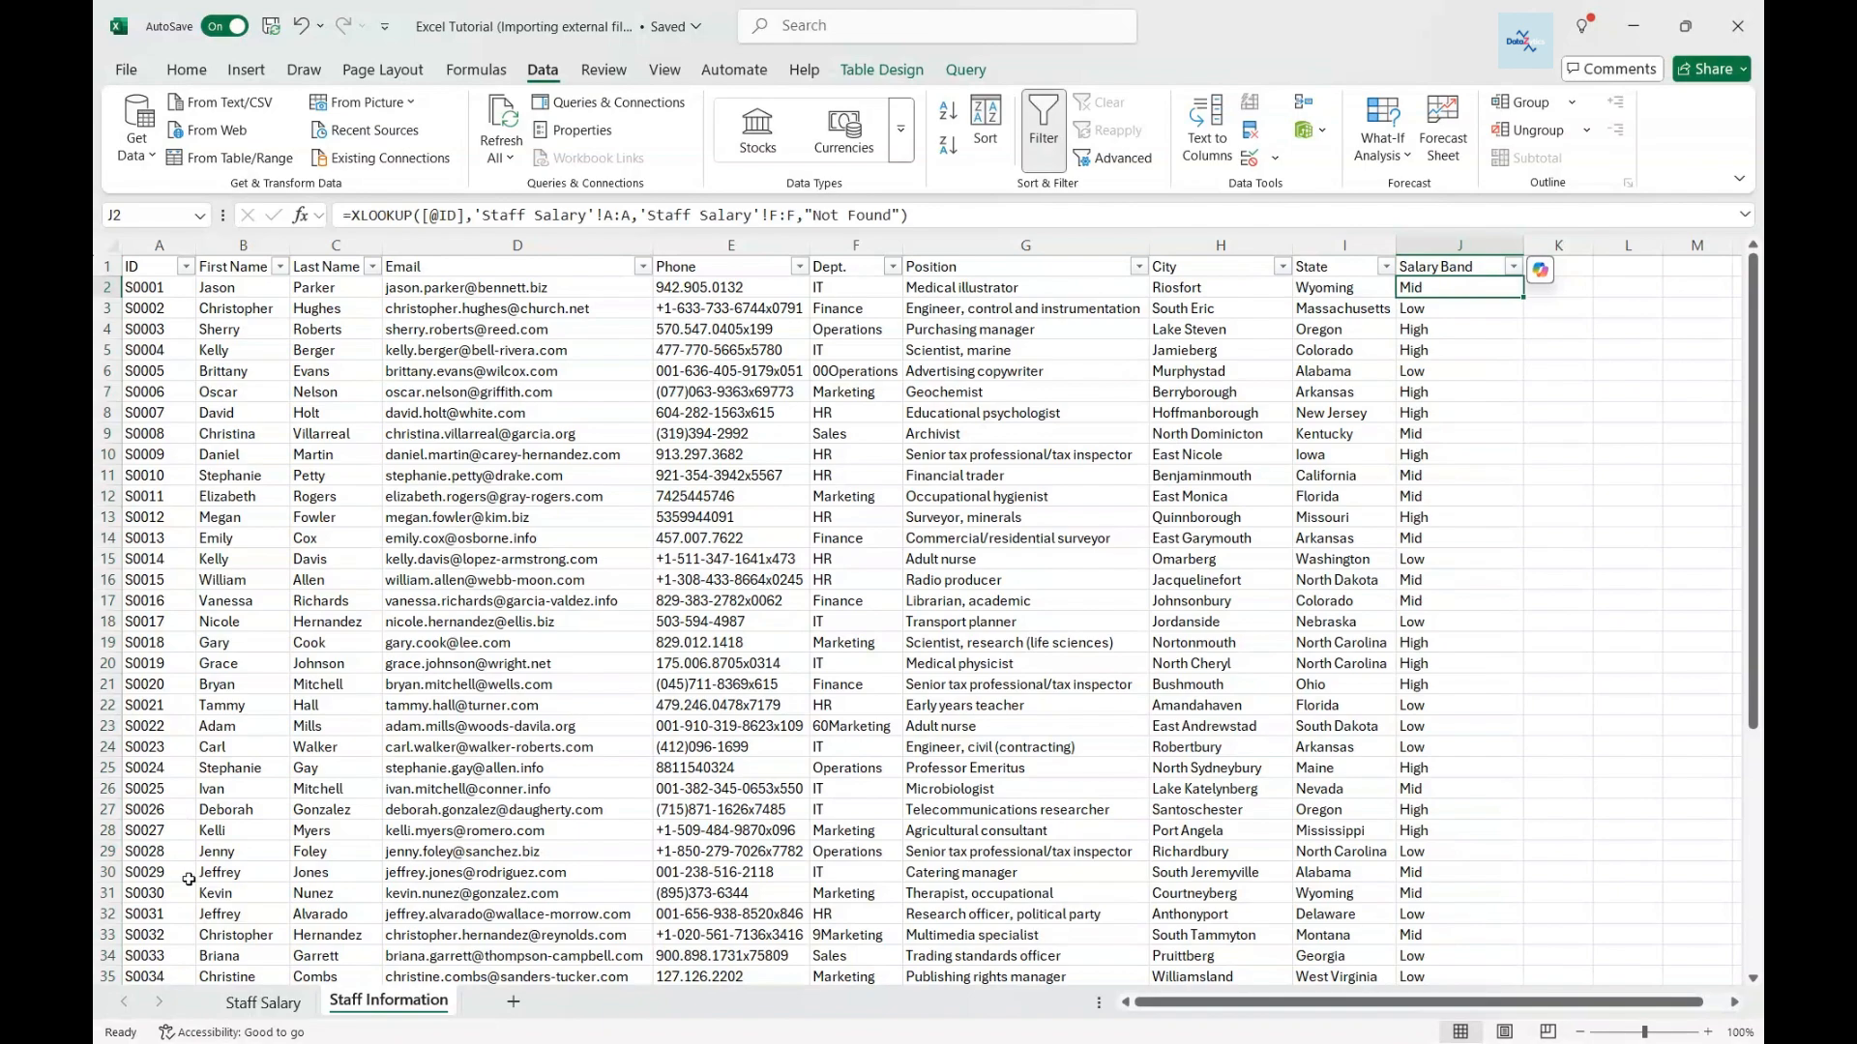
click(259, 1003)
click(774, 287)
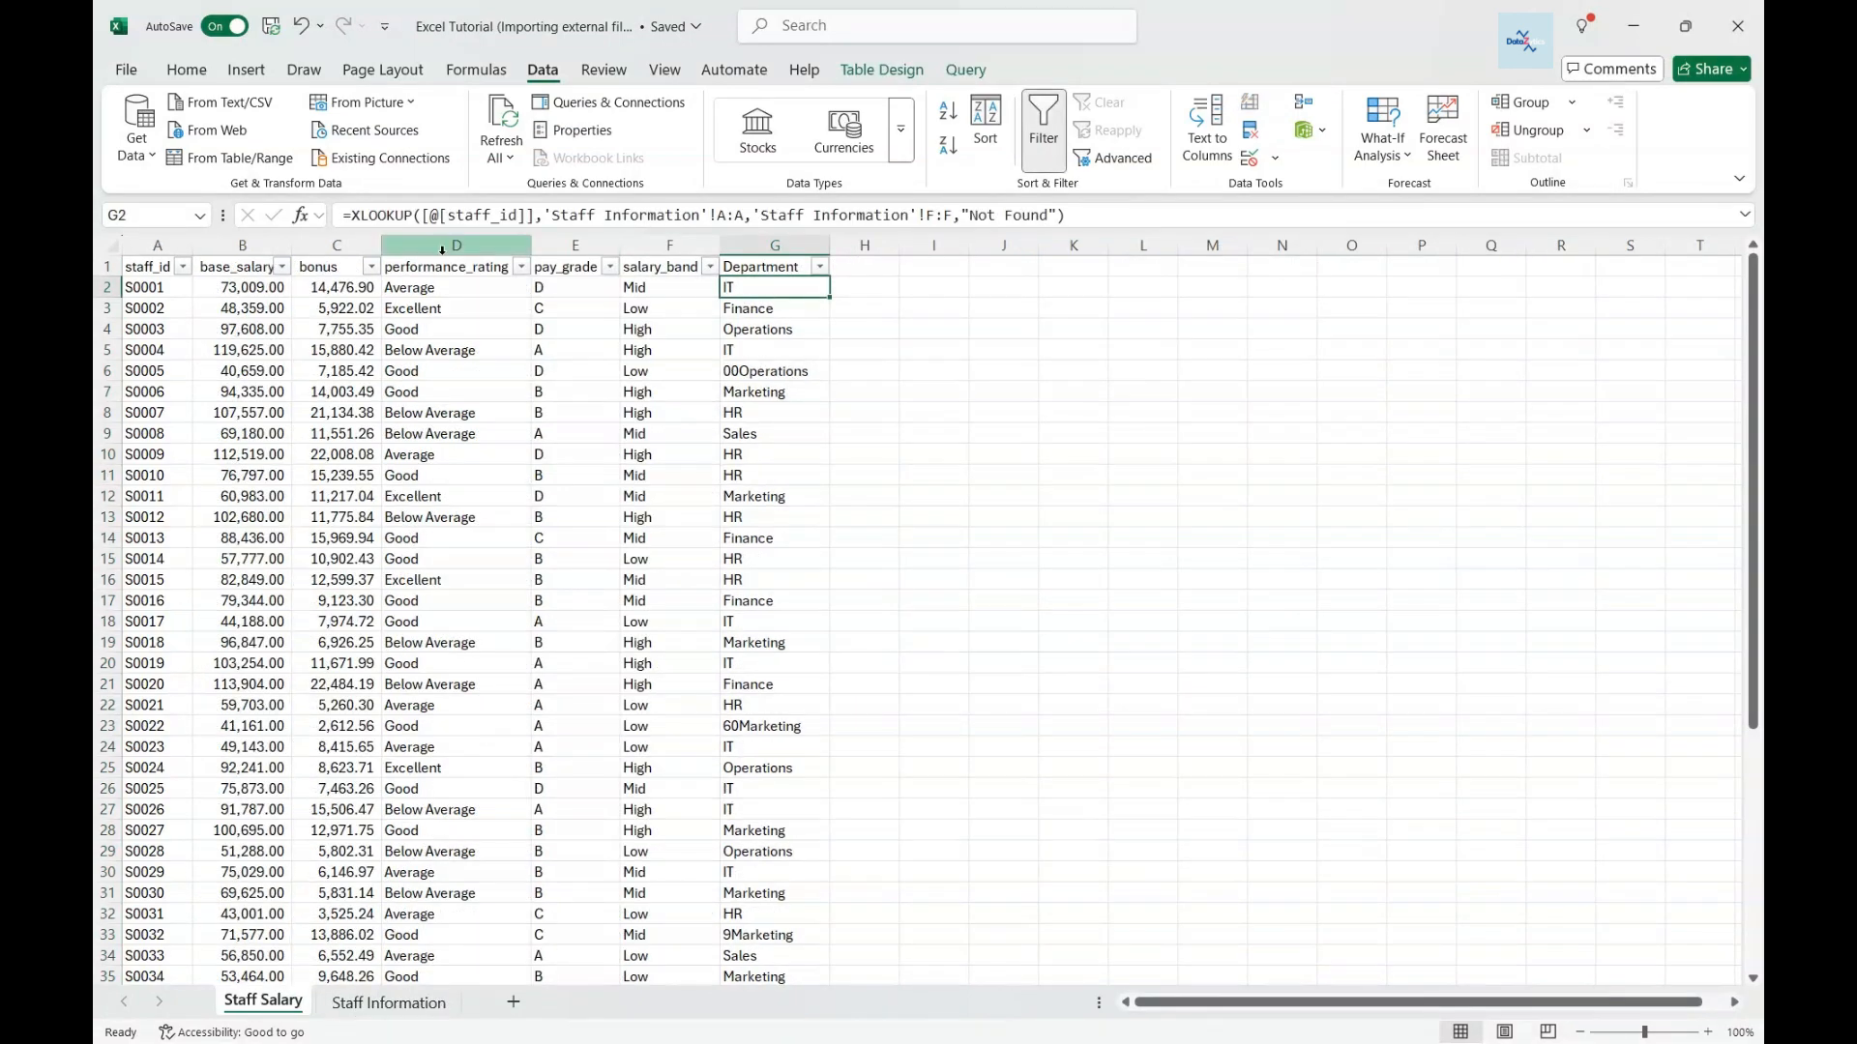
- On the Staff Information sheet, select the First Name, Last Name and Dept. columns
click(388, 1003)
click(275, 1006)
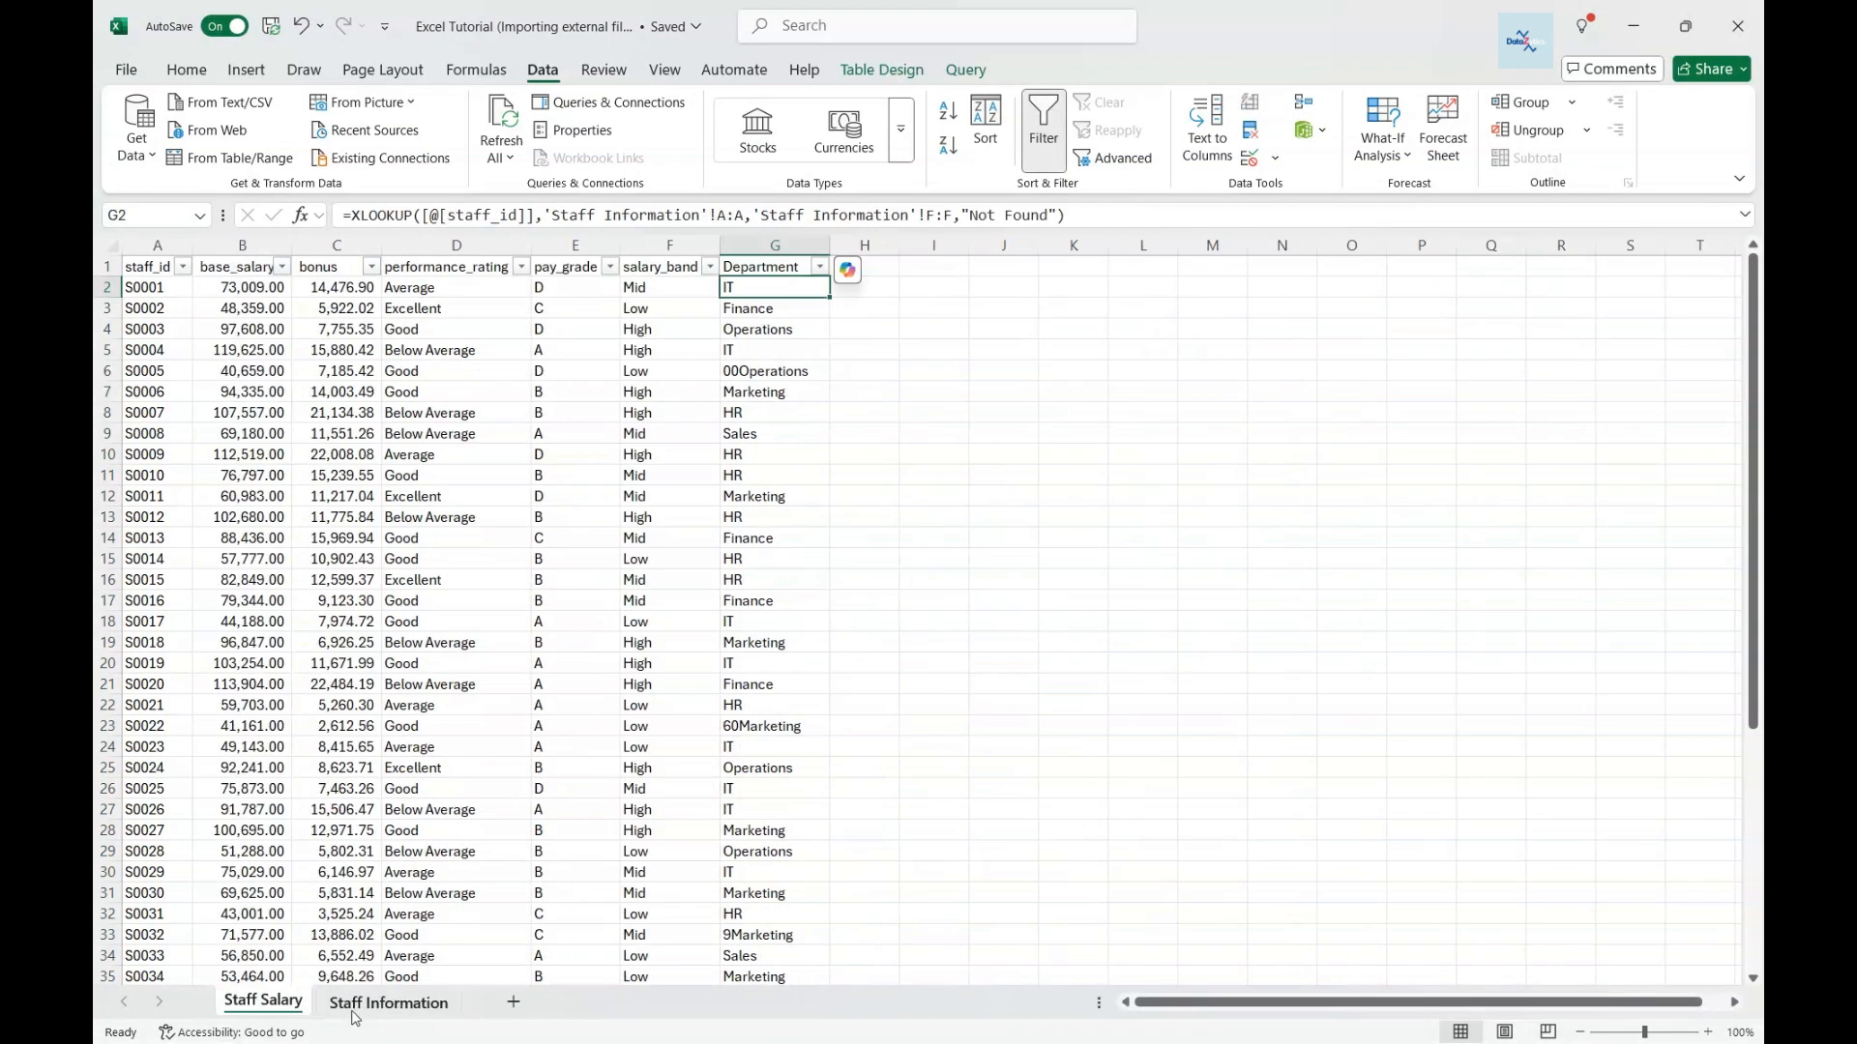
click(388, 1001)
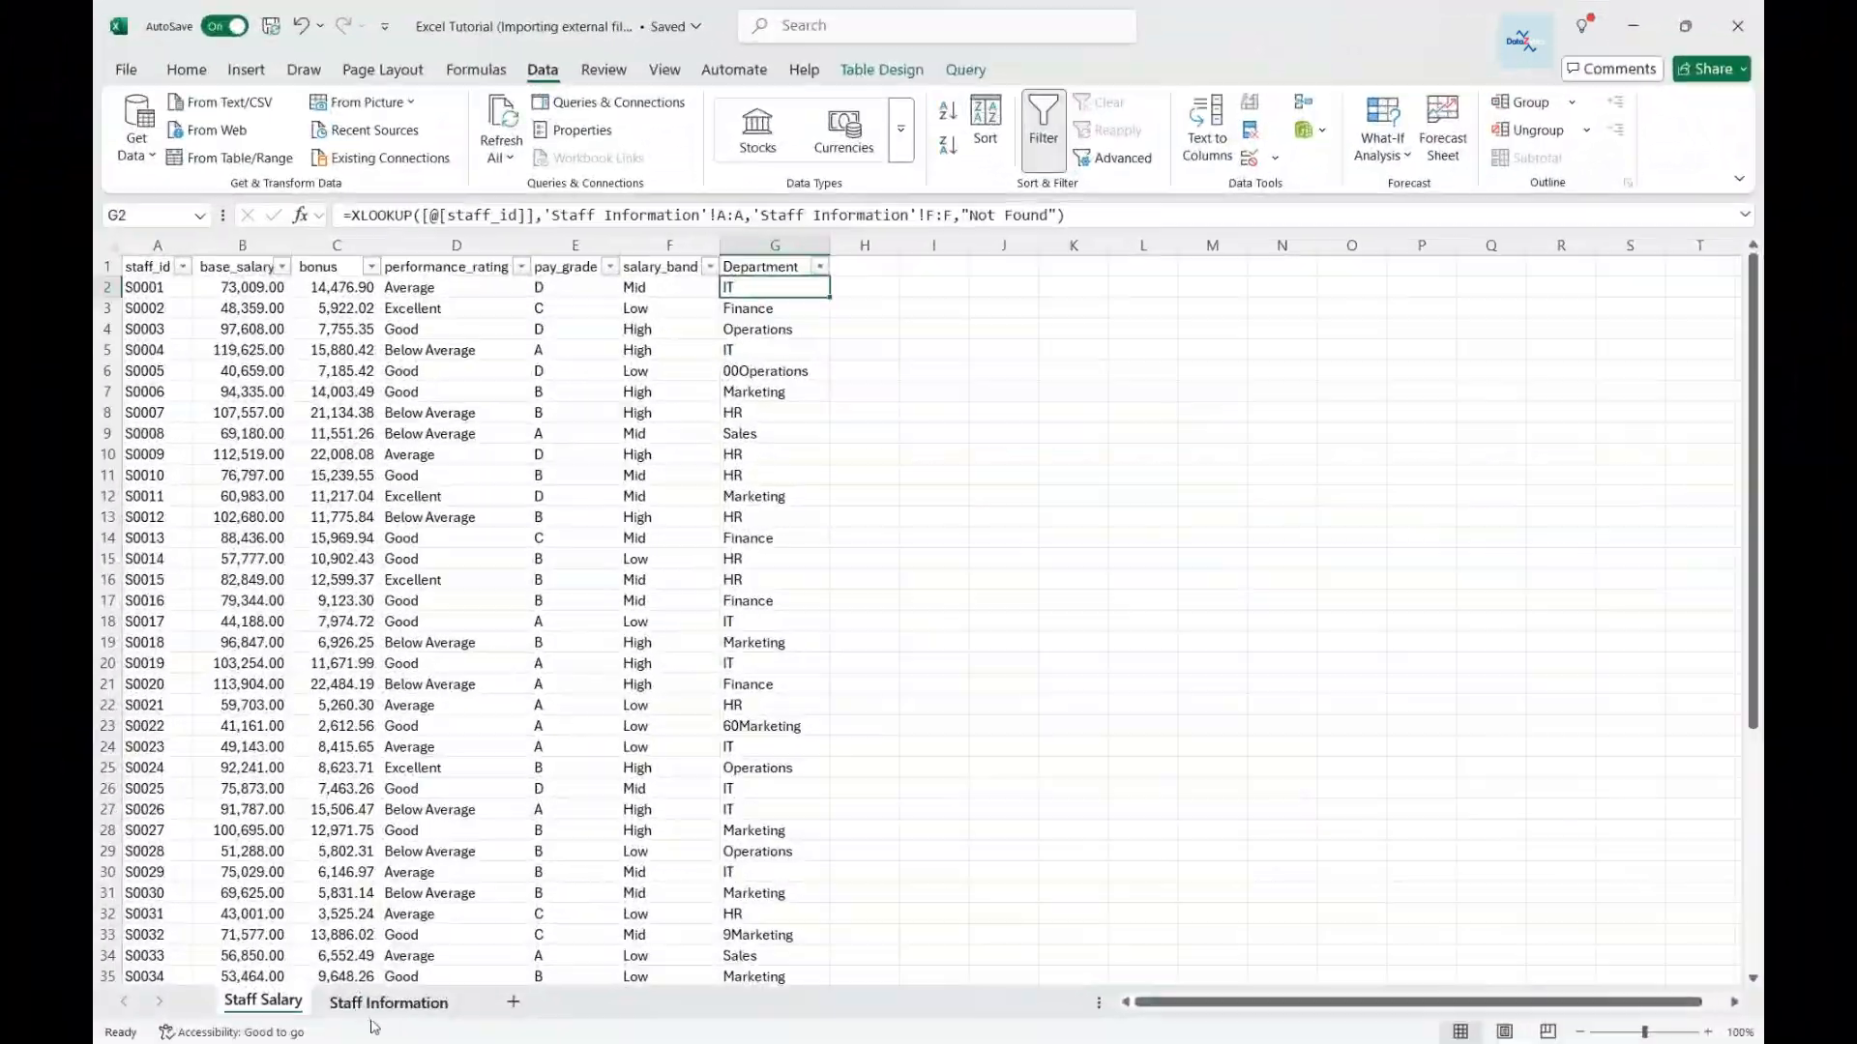
click(374, 1014)
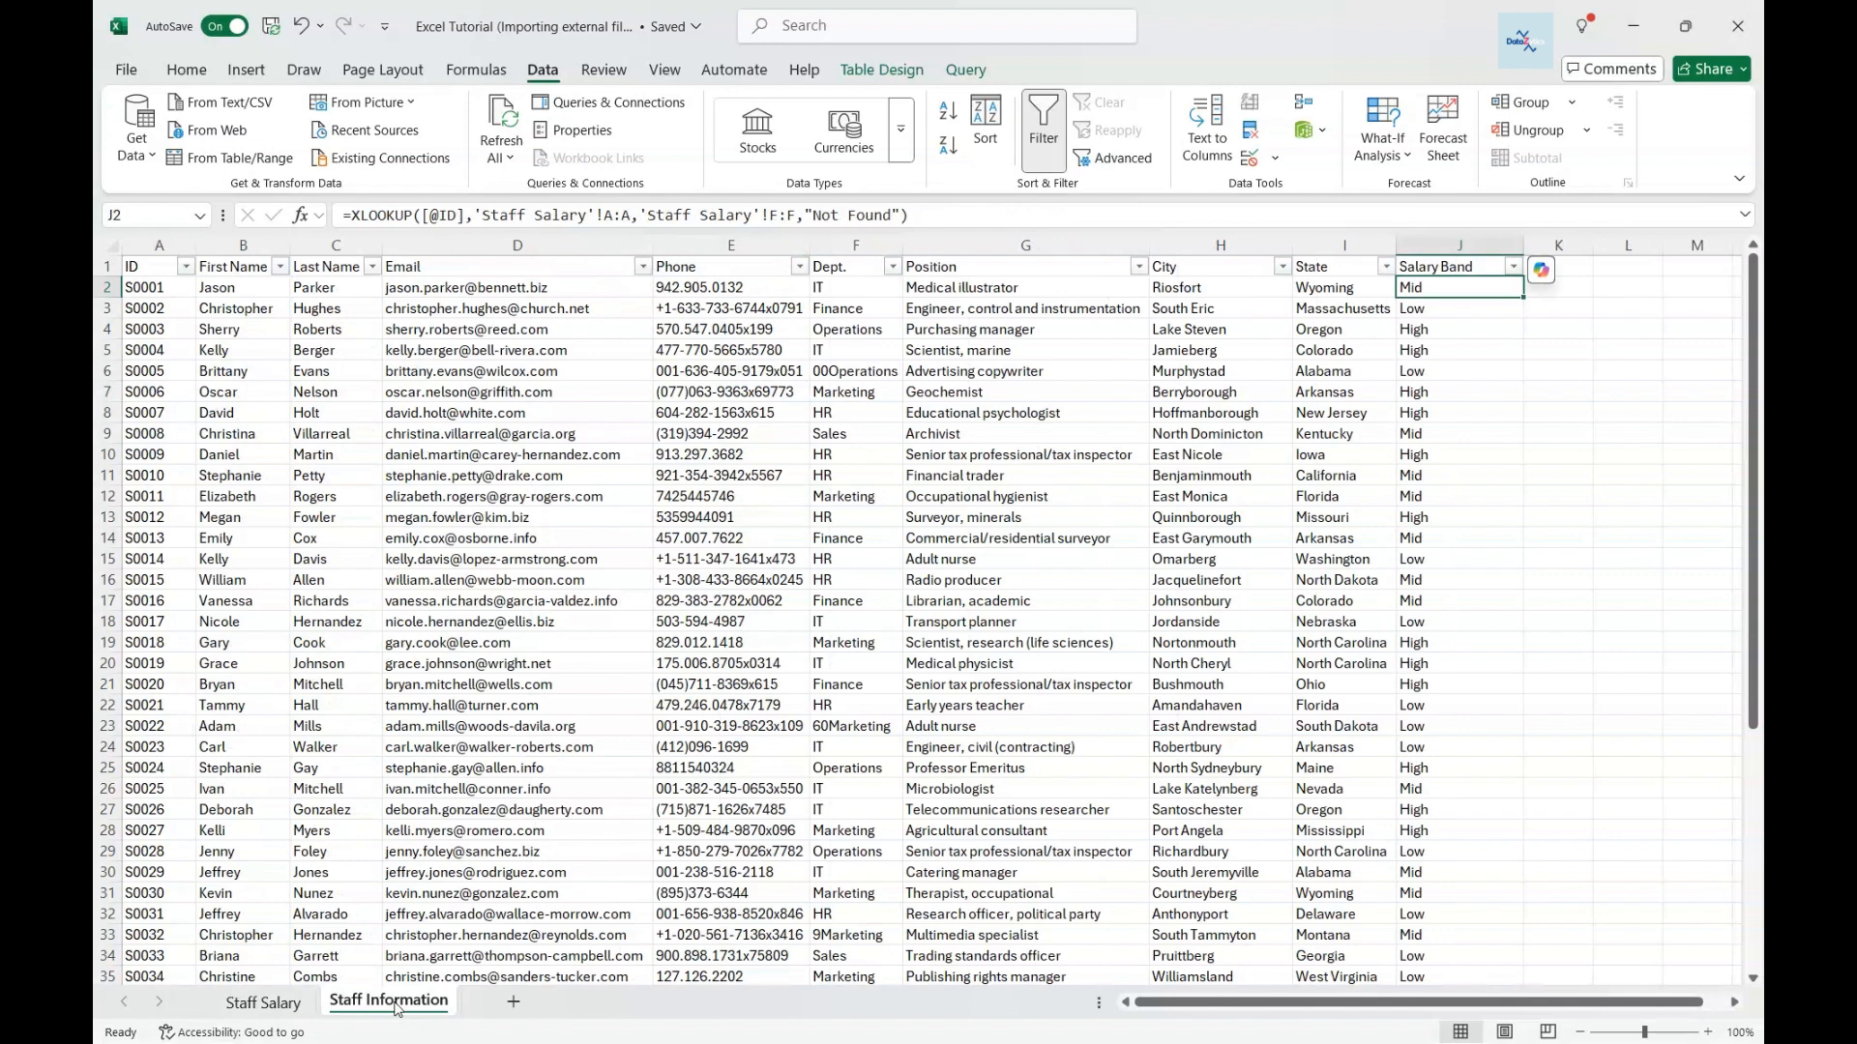
click(263, 1006)
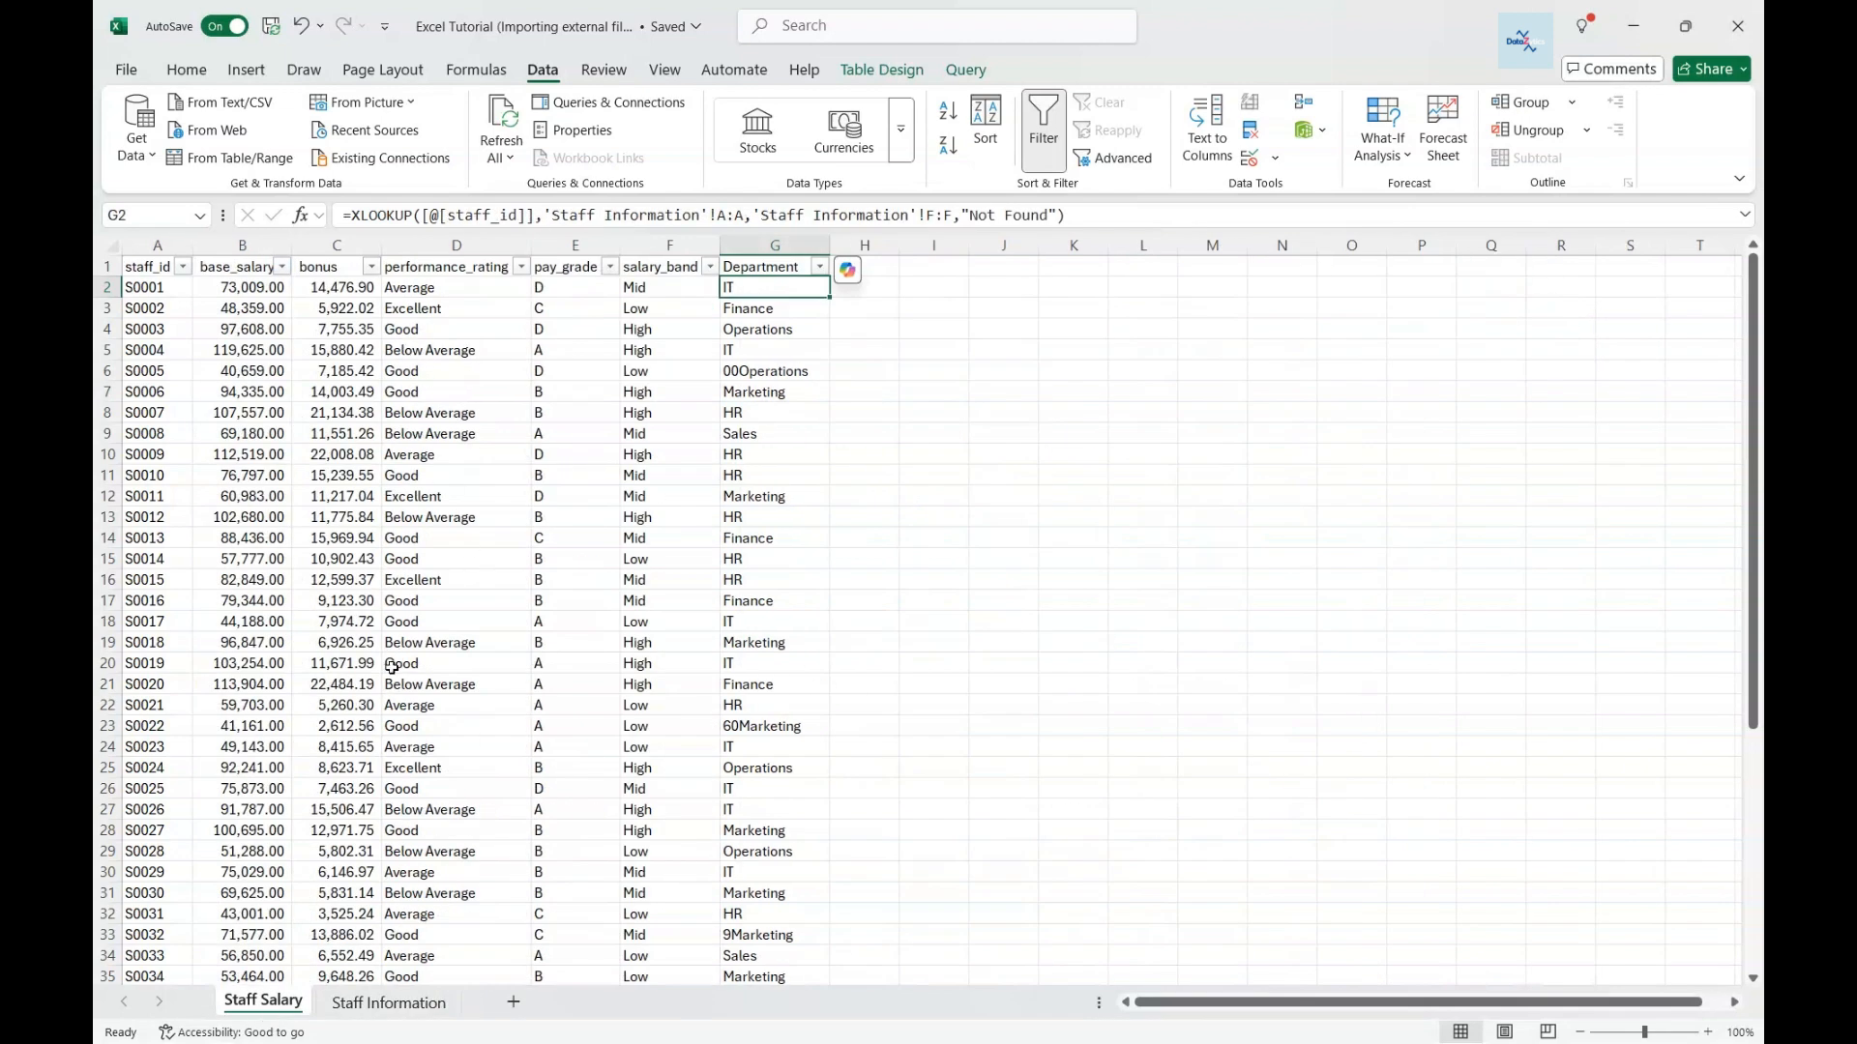
click(388, 1003)
click(242, 246)
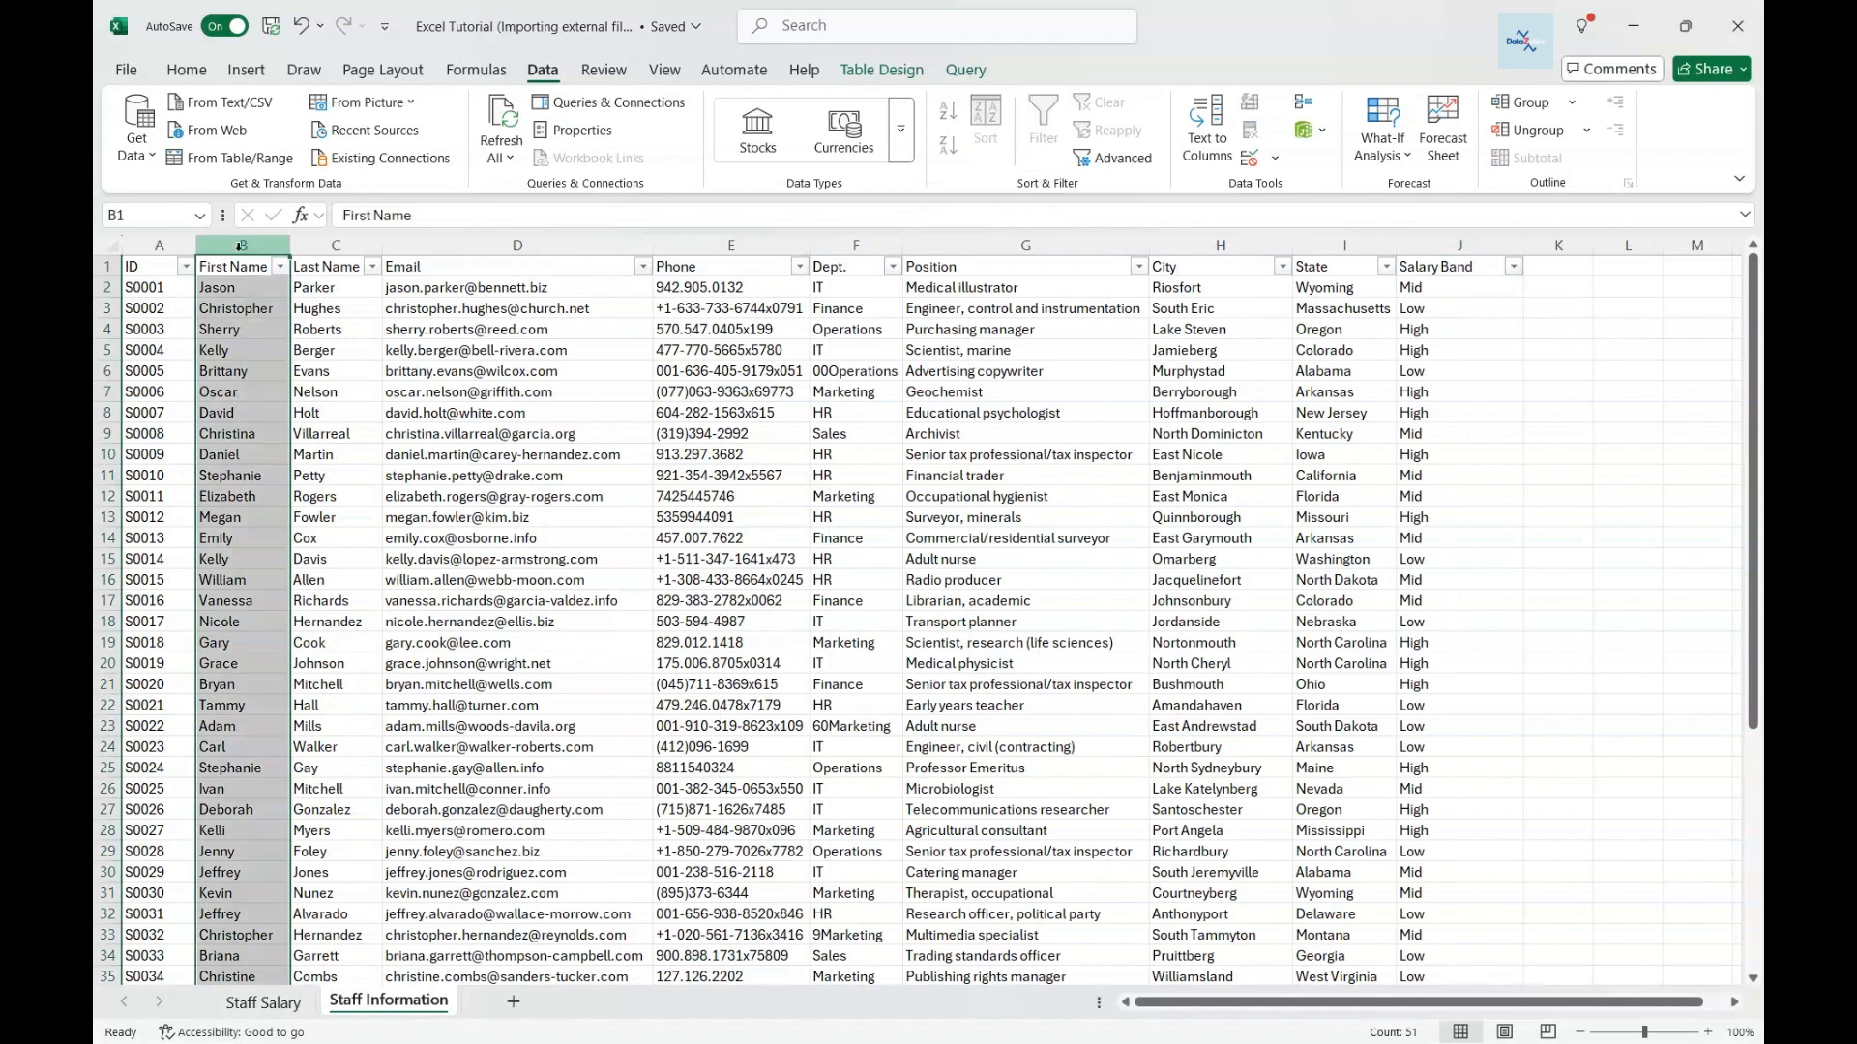
click(329, 246)
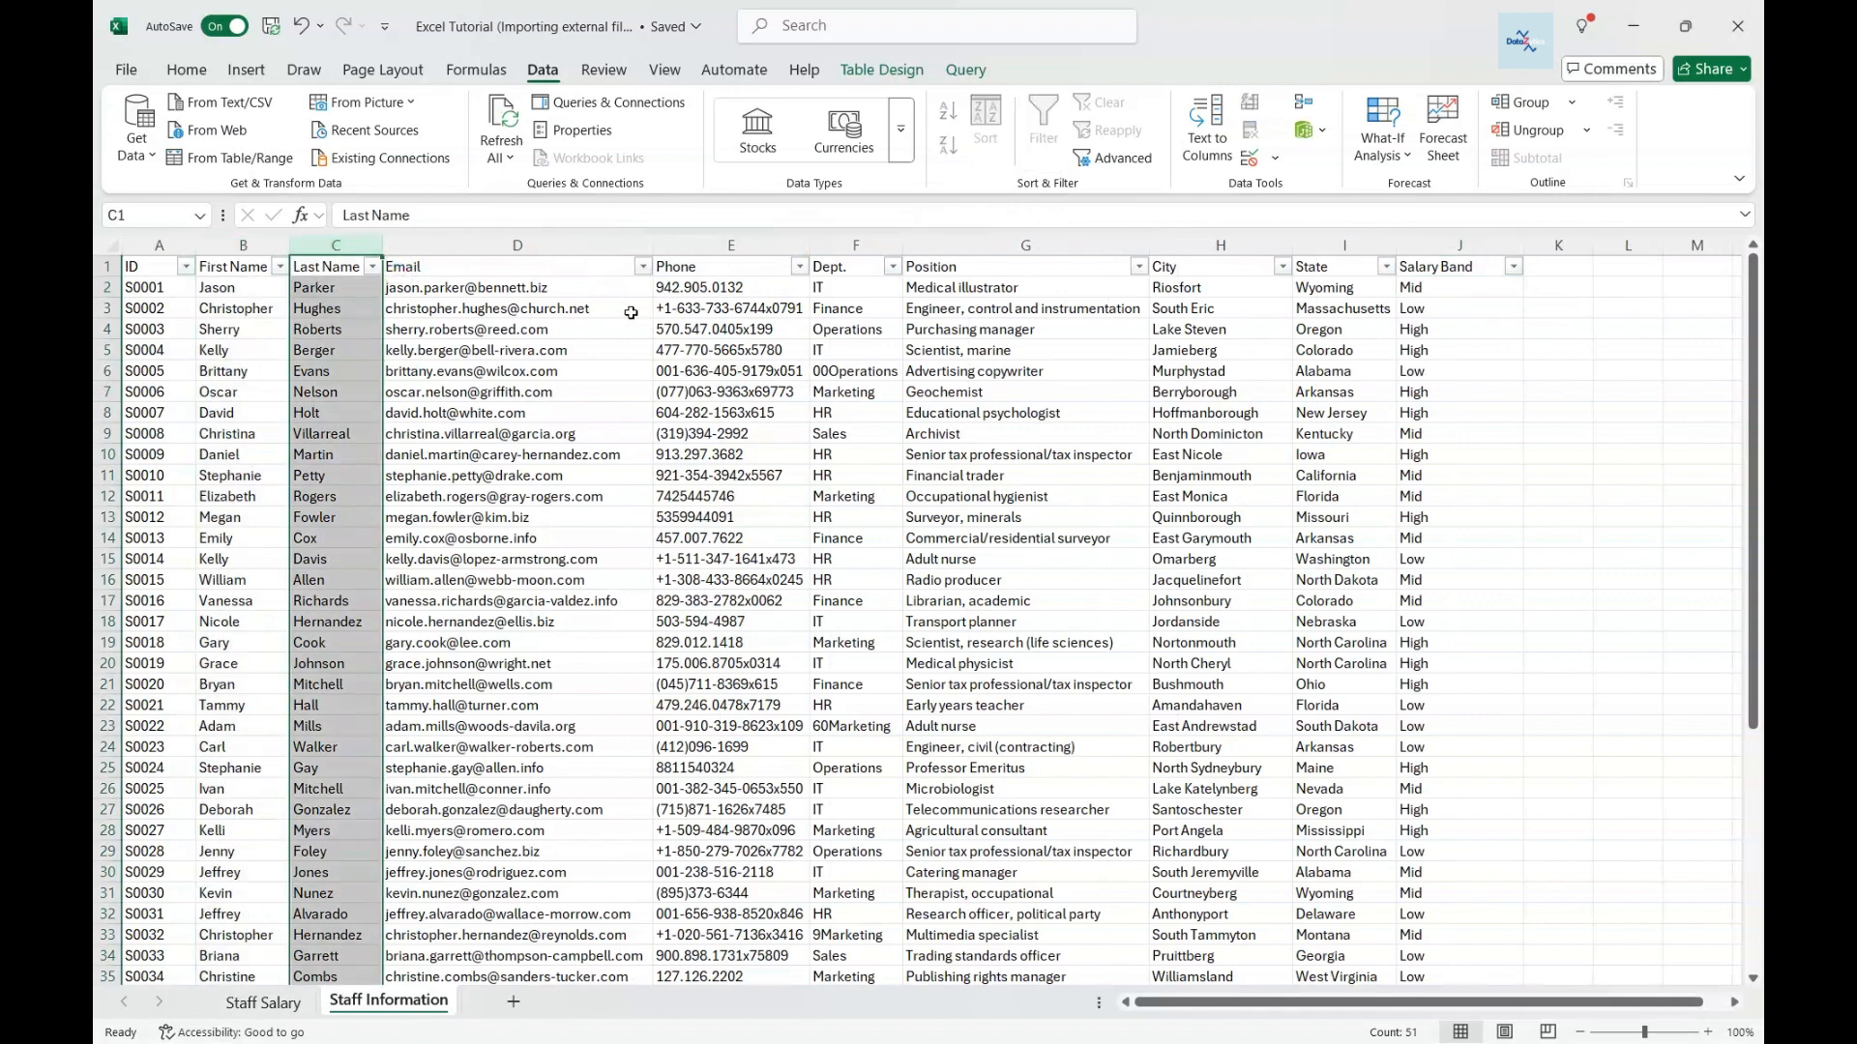
click(839, 245)
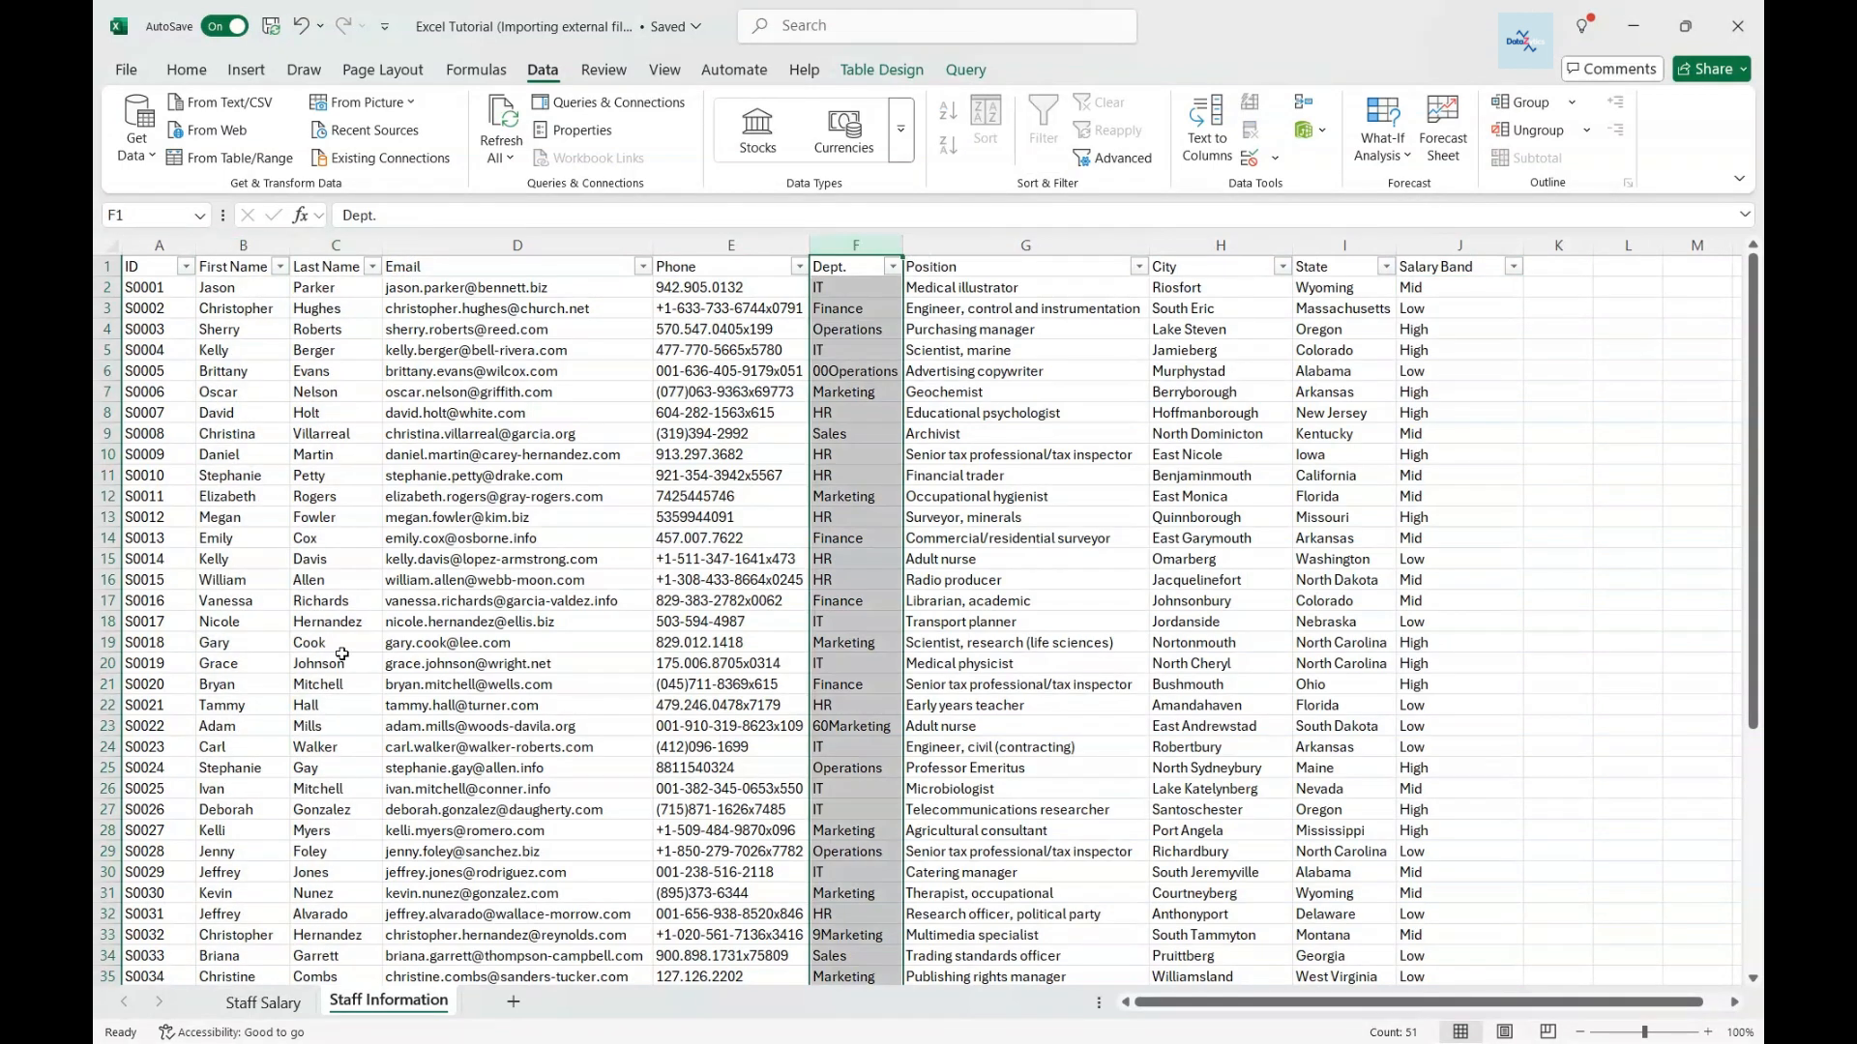
- Start a Power Query merge from the Staff Salary table
click(255, 1003)
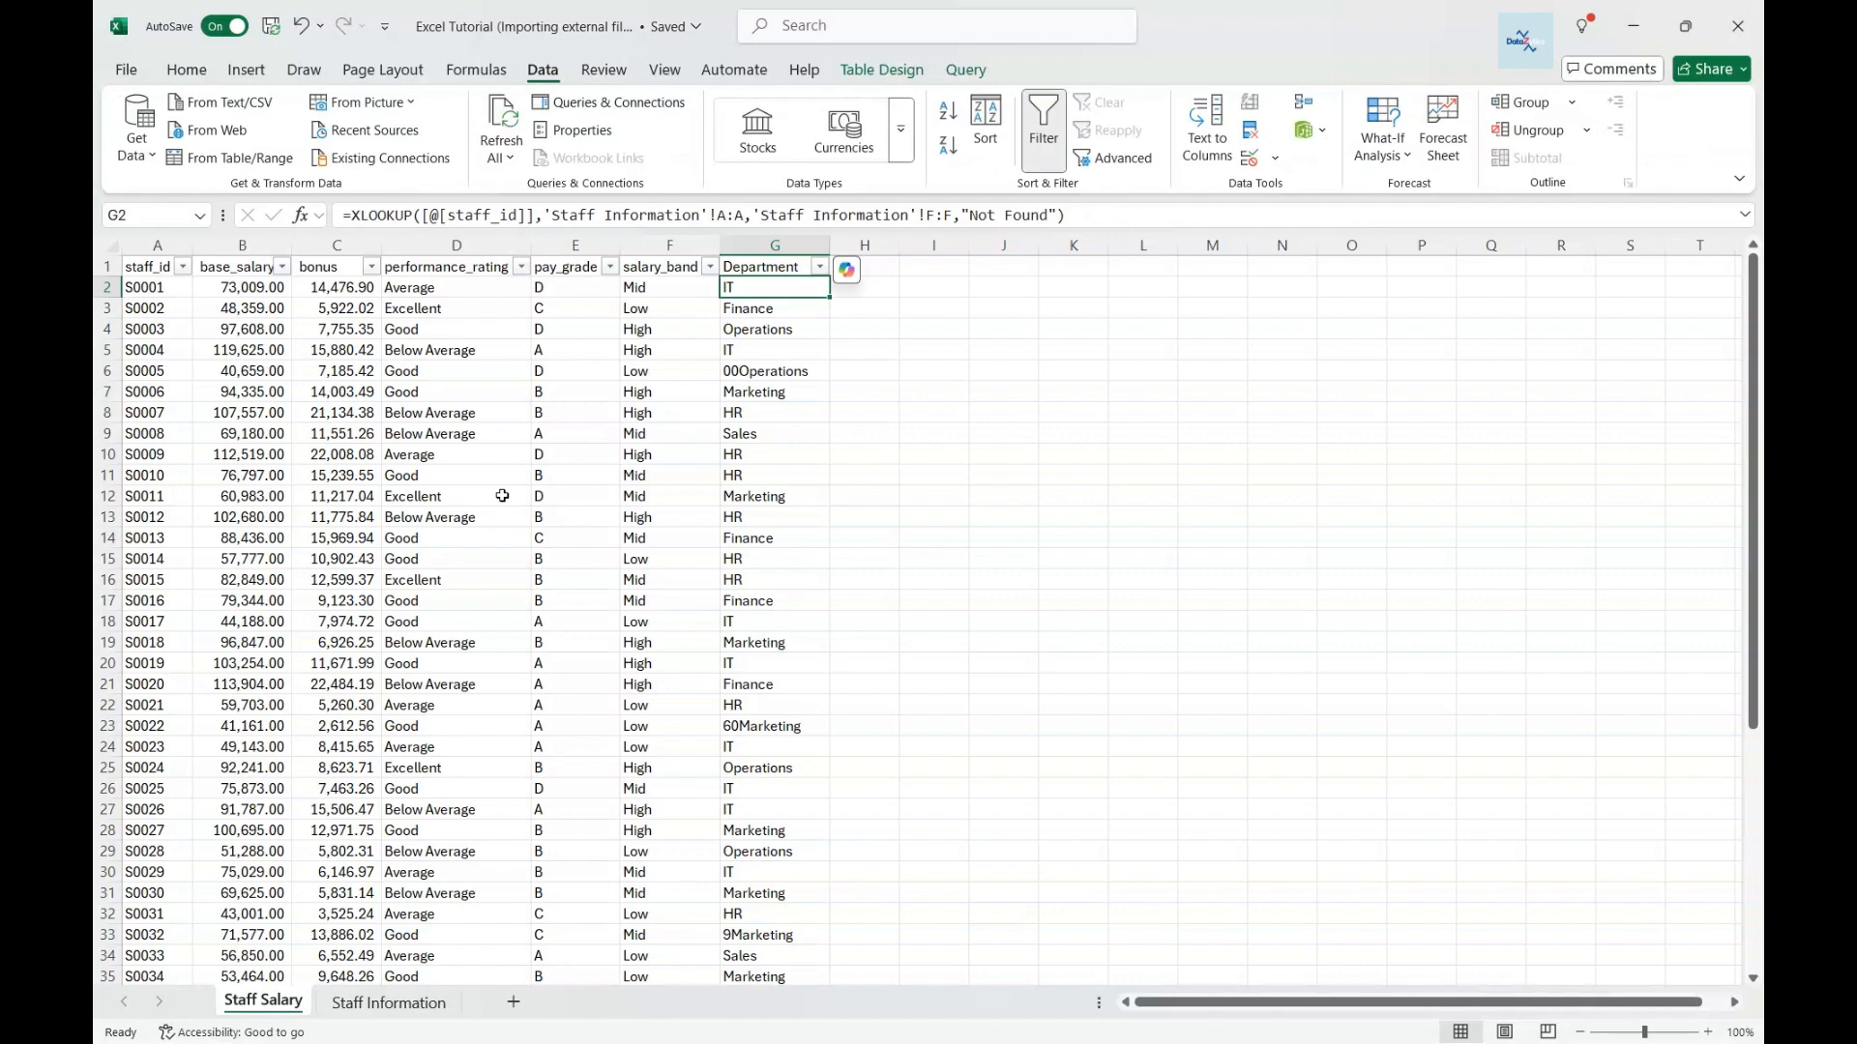
click(970, 76)
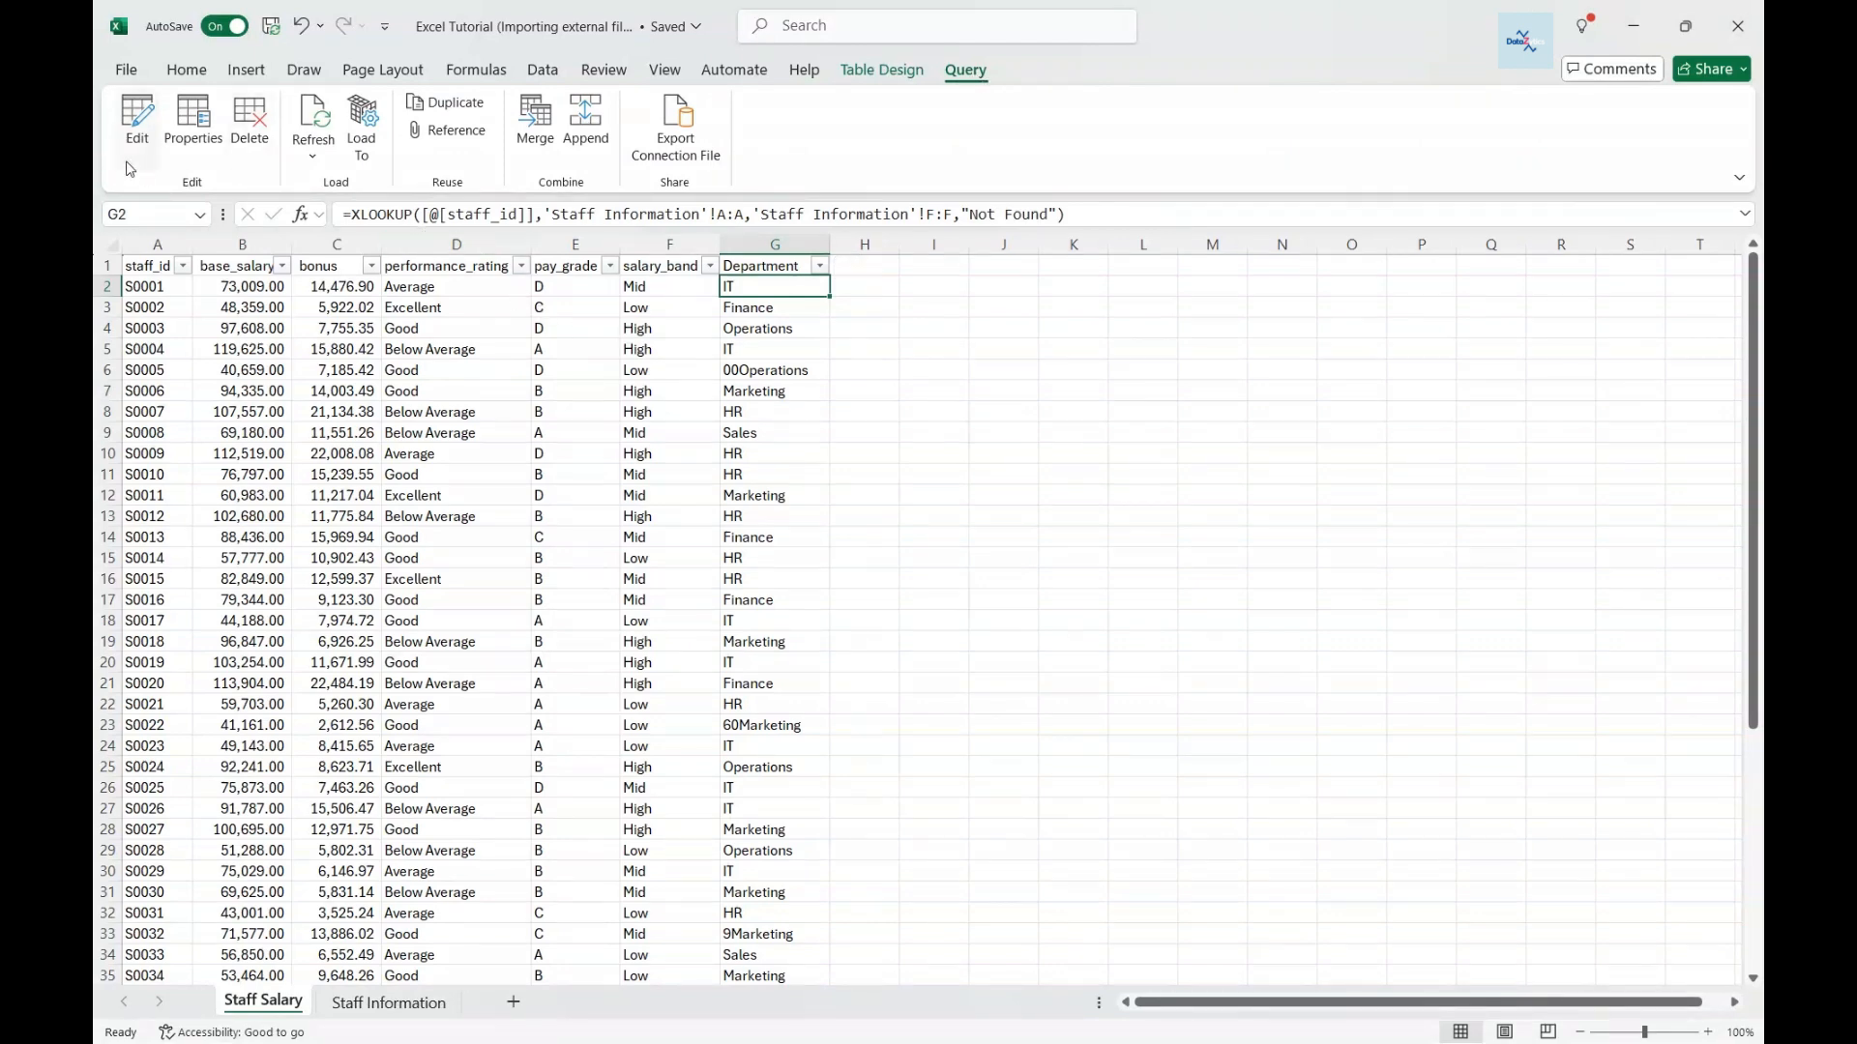
click(538, 136)
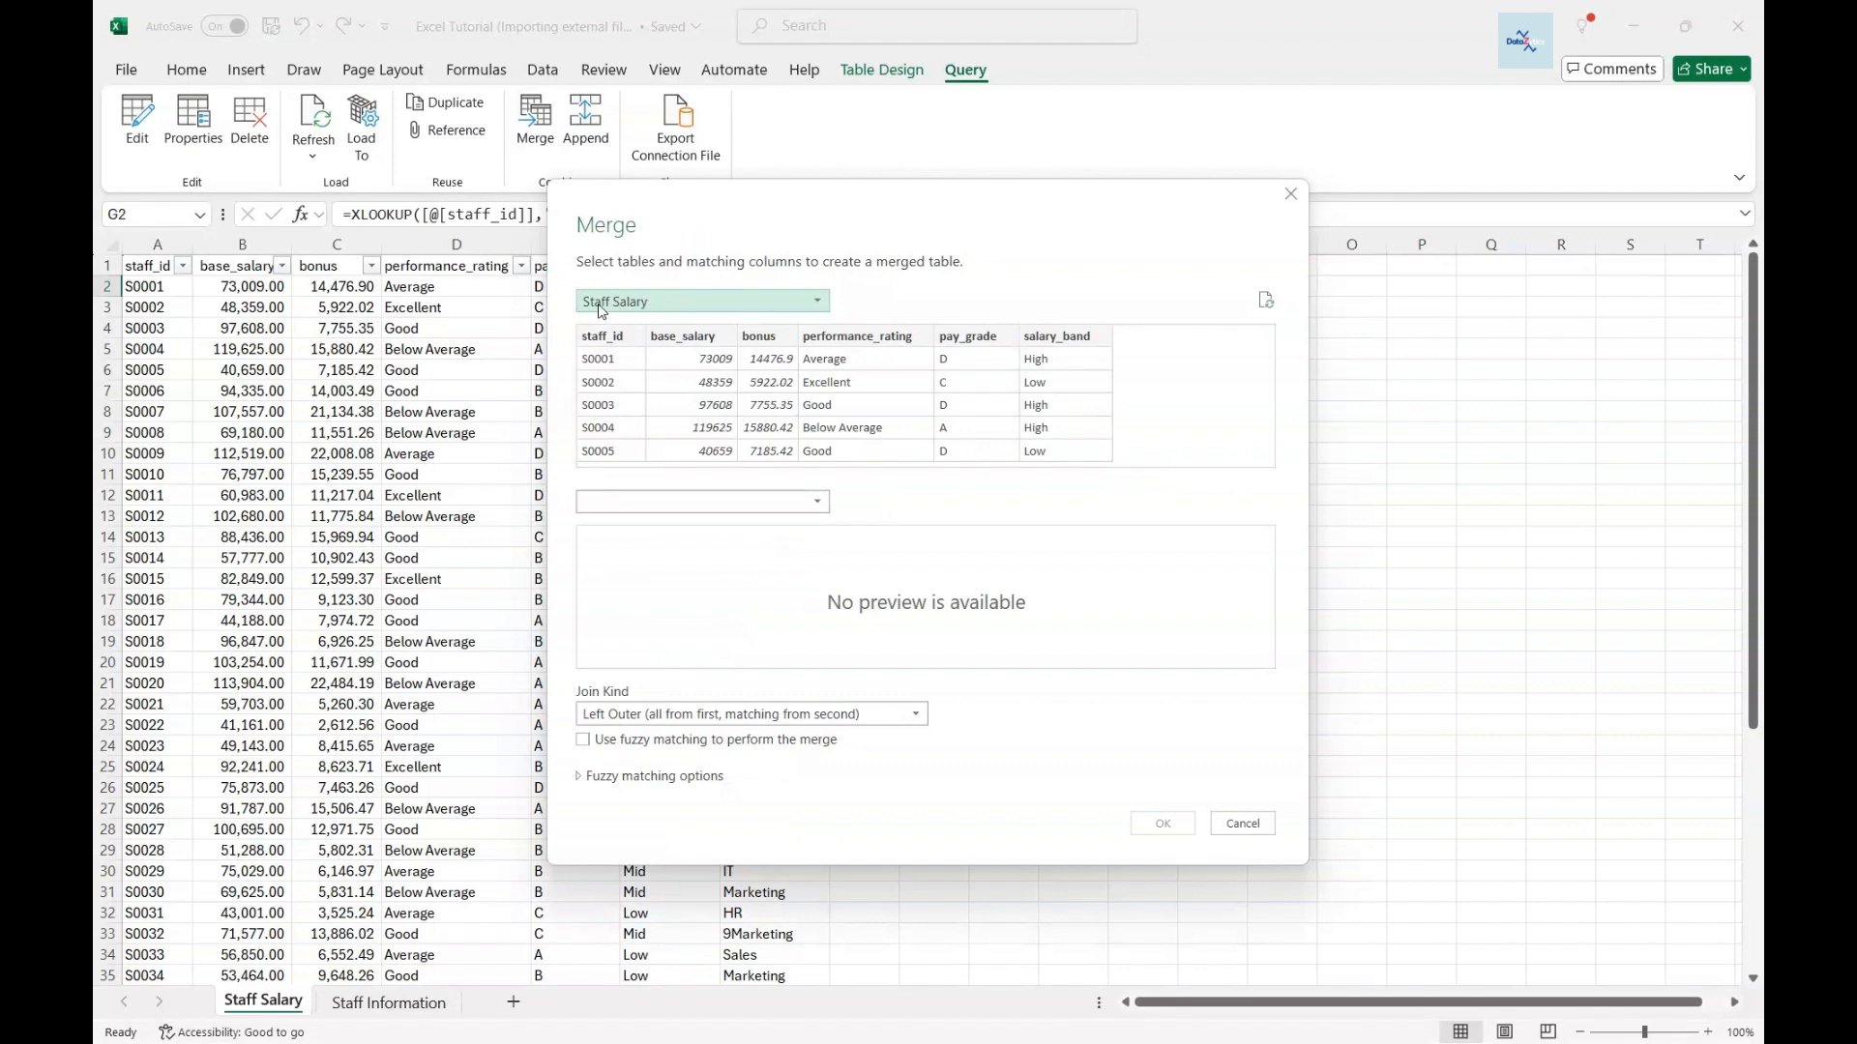
- Choose Staff Salary as the first merge table and Staff Information as the second
click(821, 311)
click(706, 323)
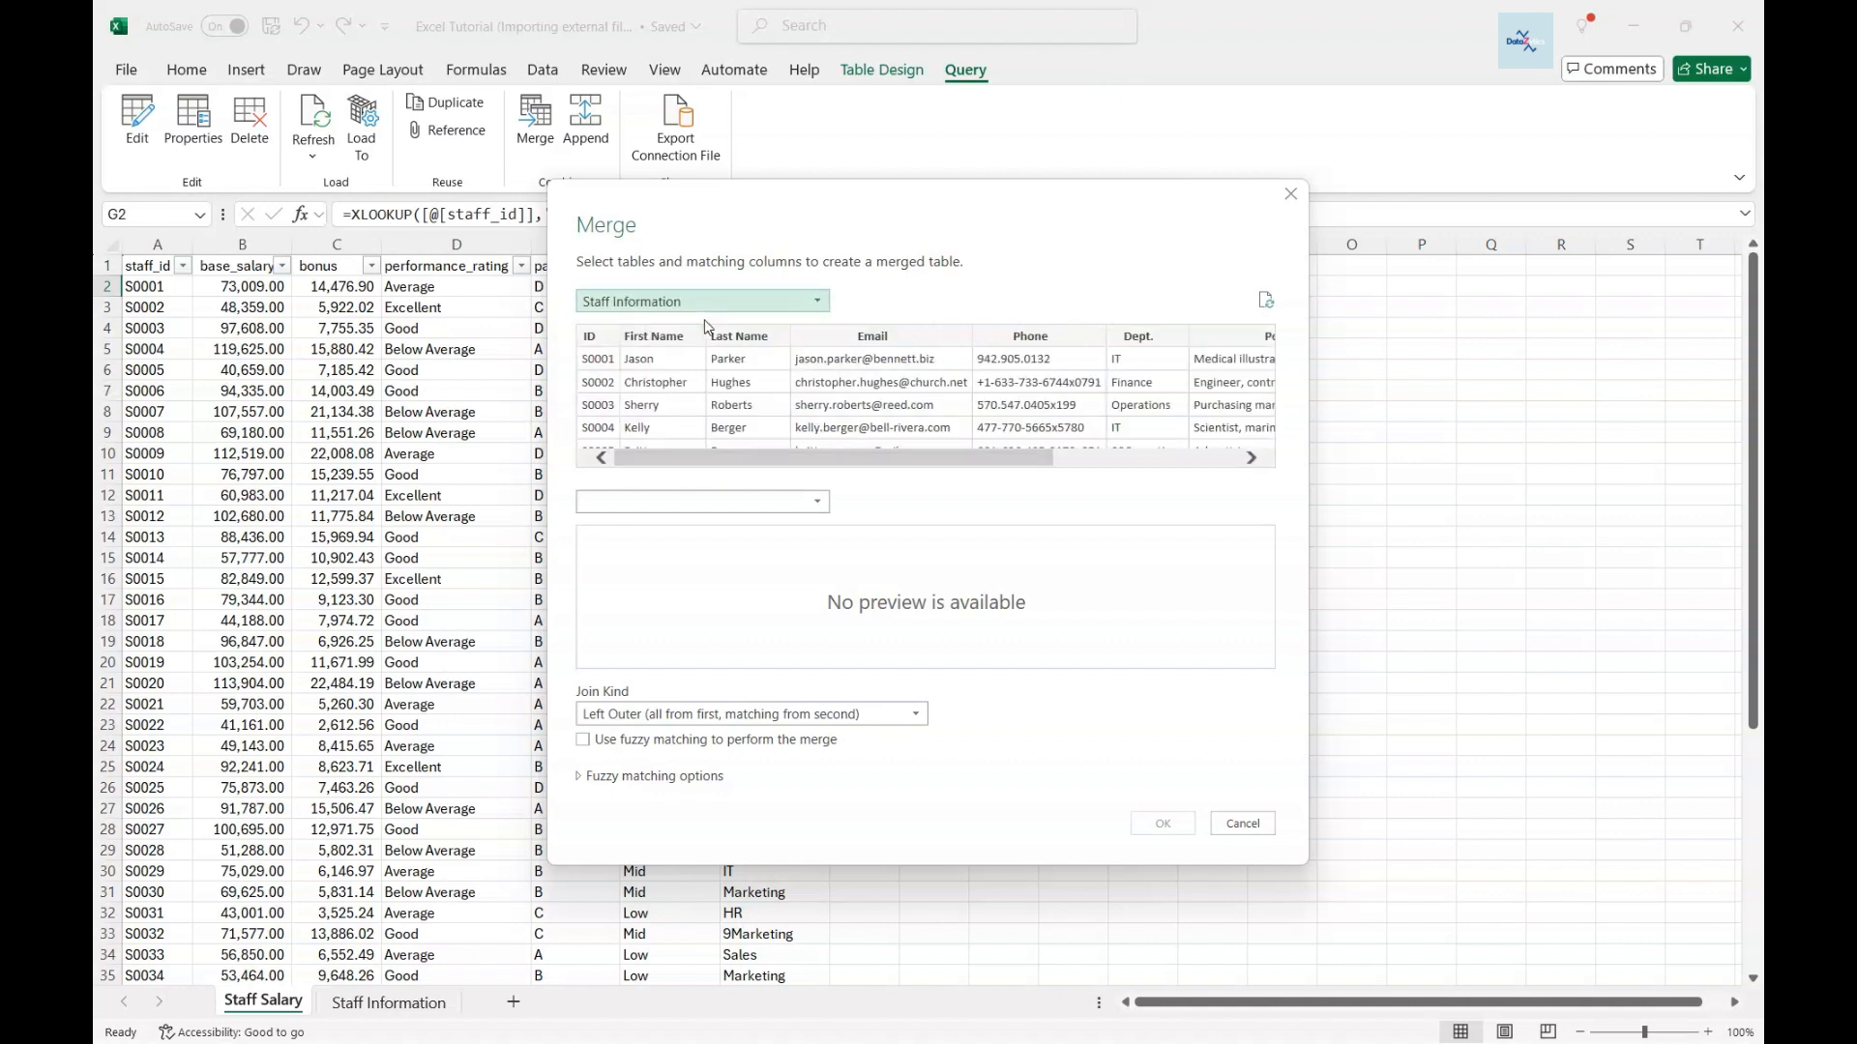
click(821, 306)
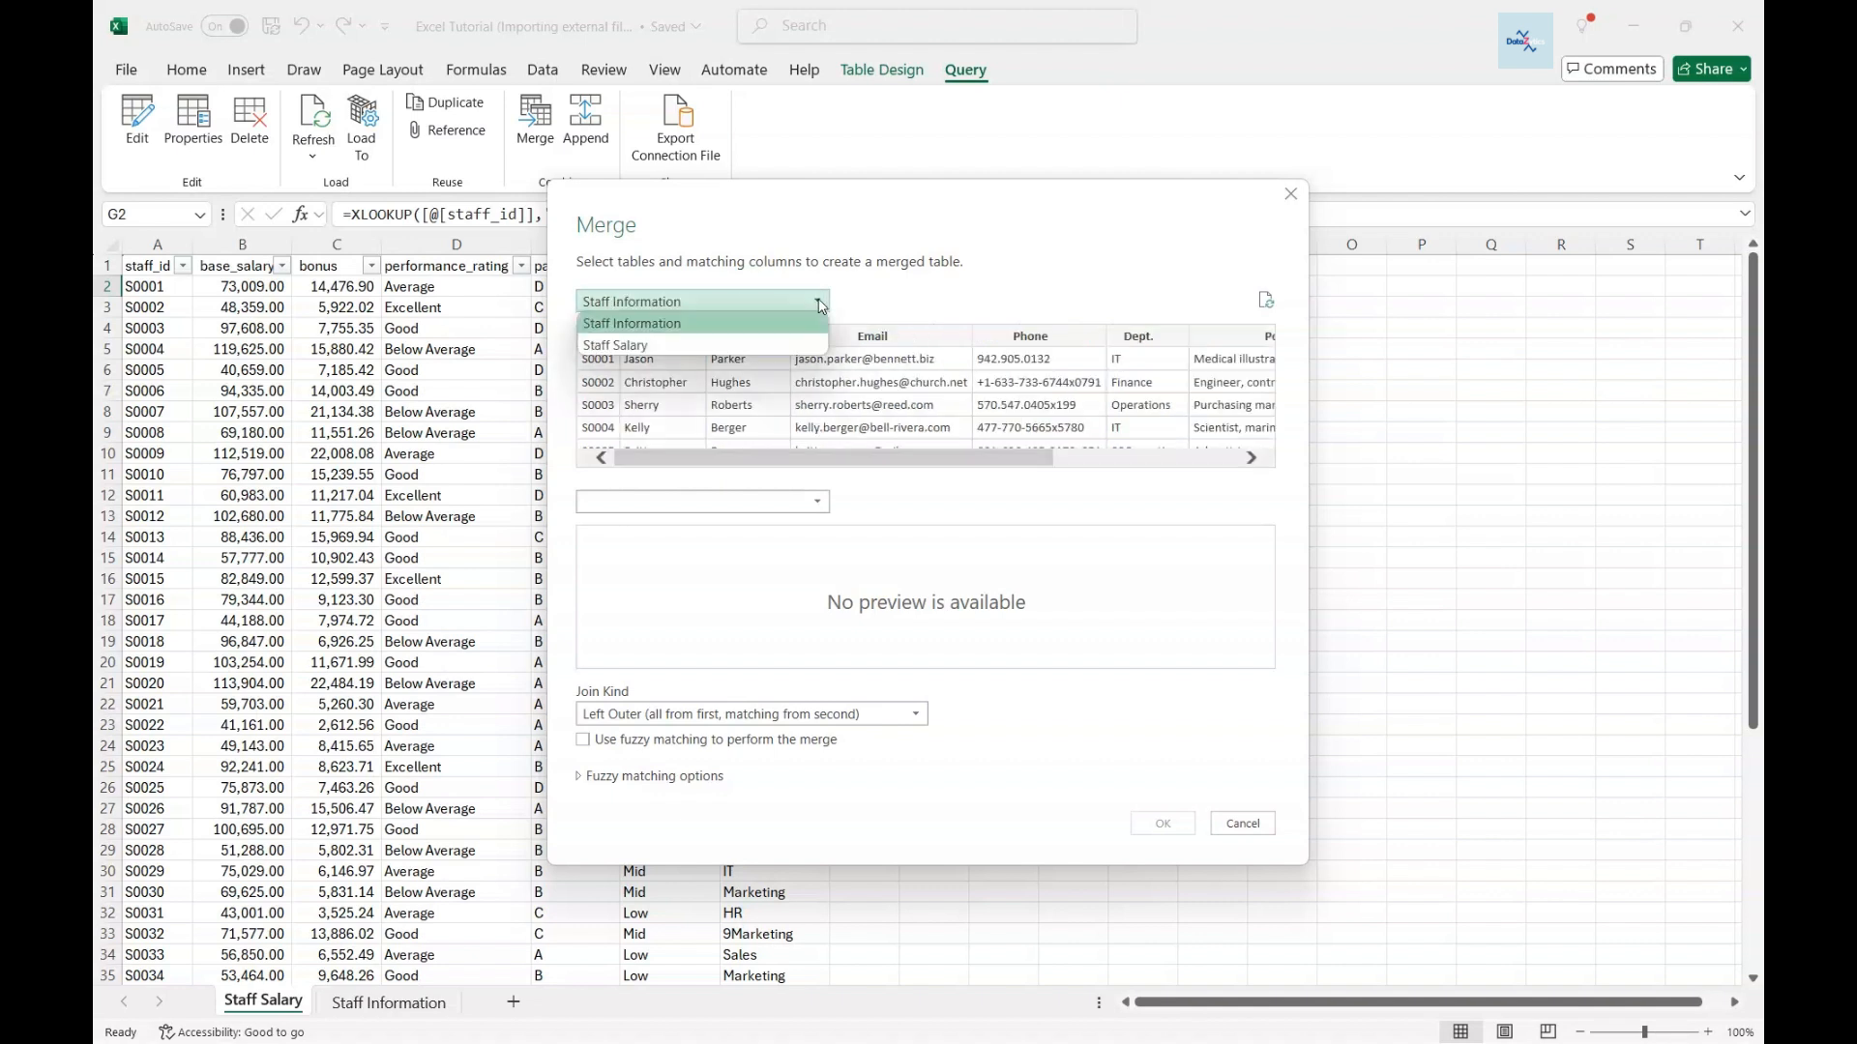
click(769, 334)
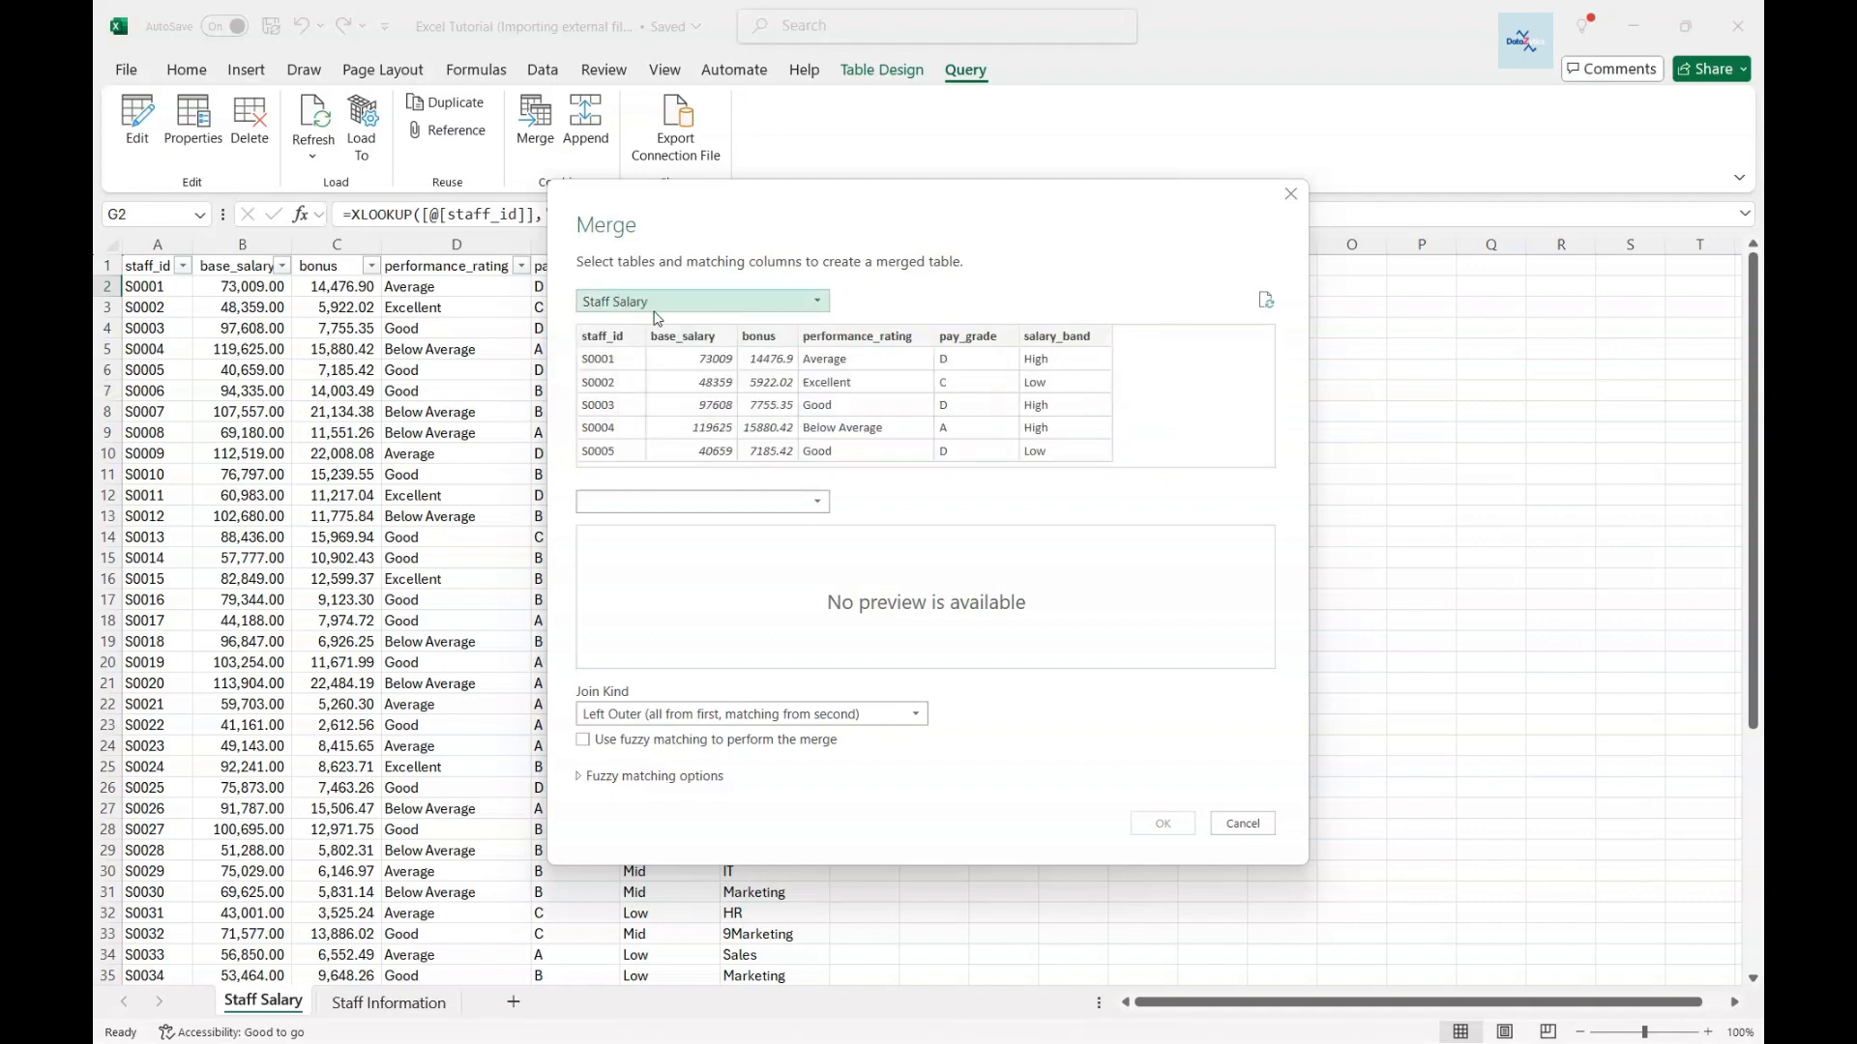
click(821, 504)
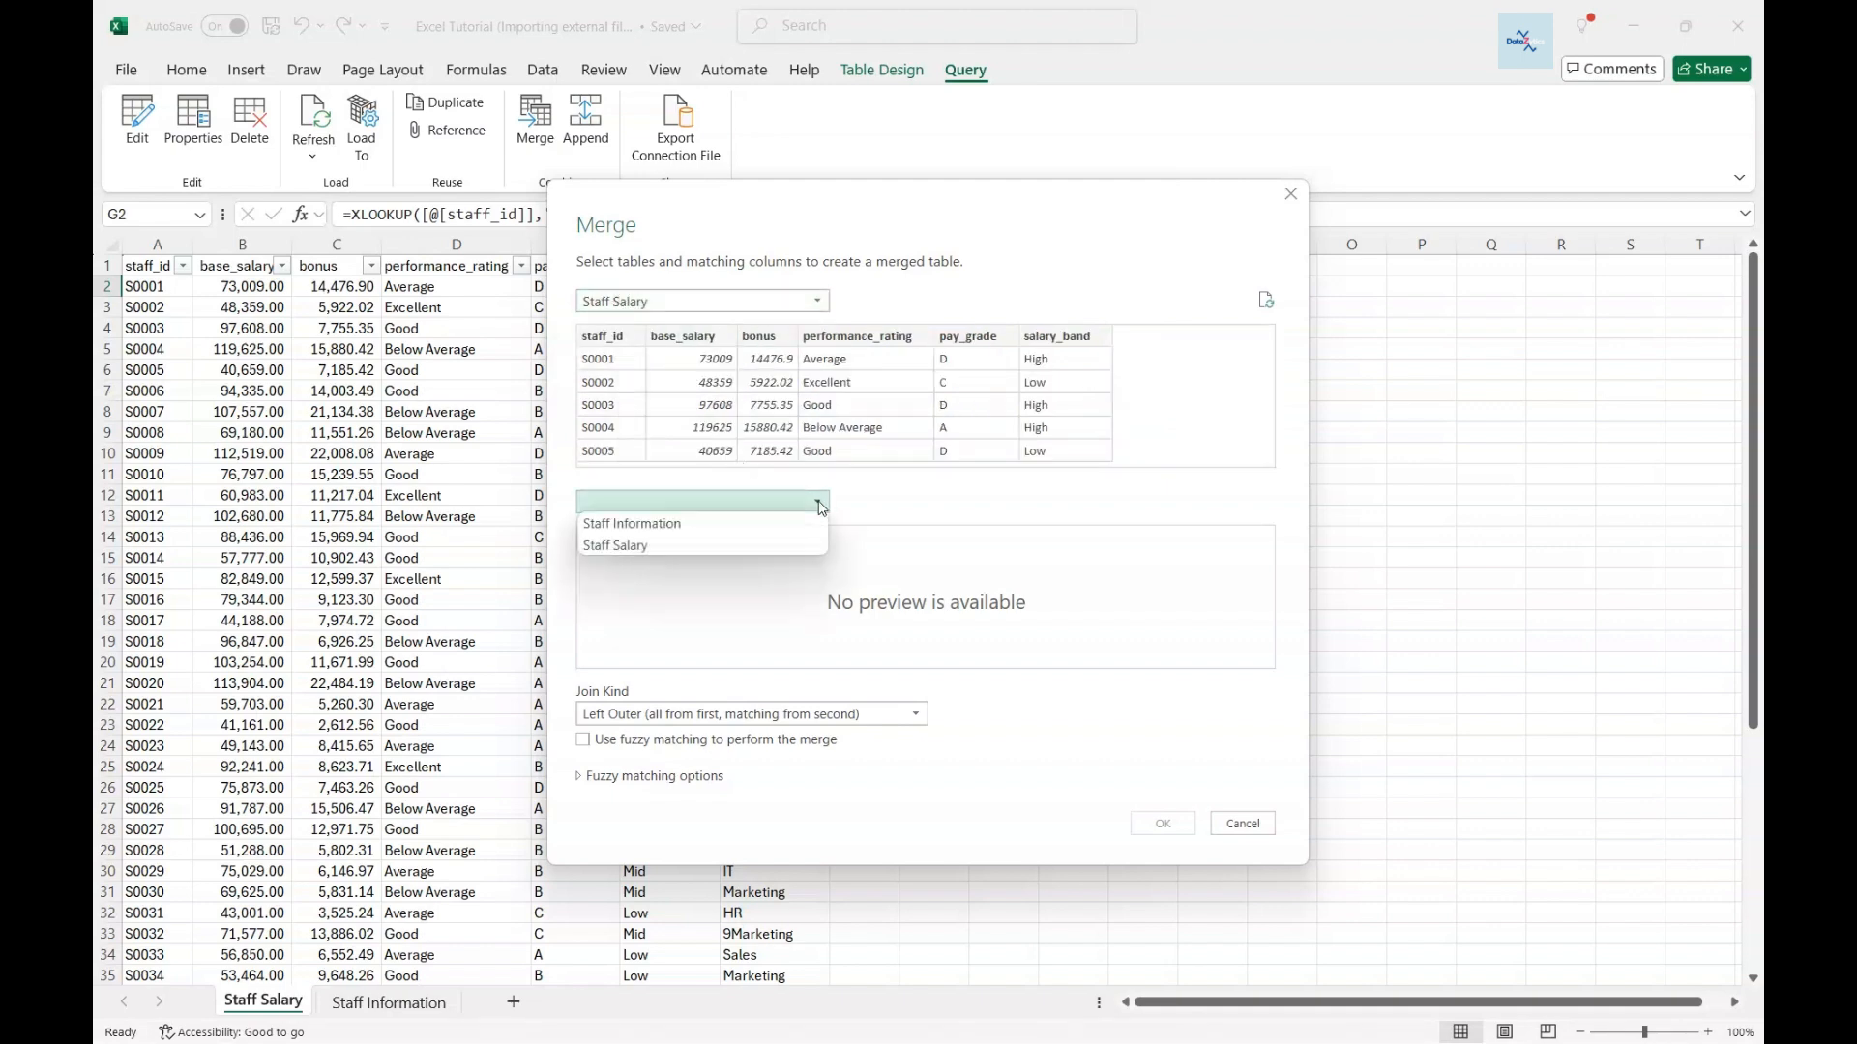
click(797, 523)
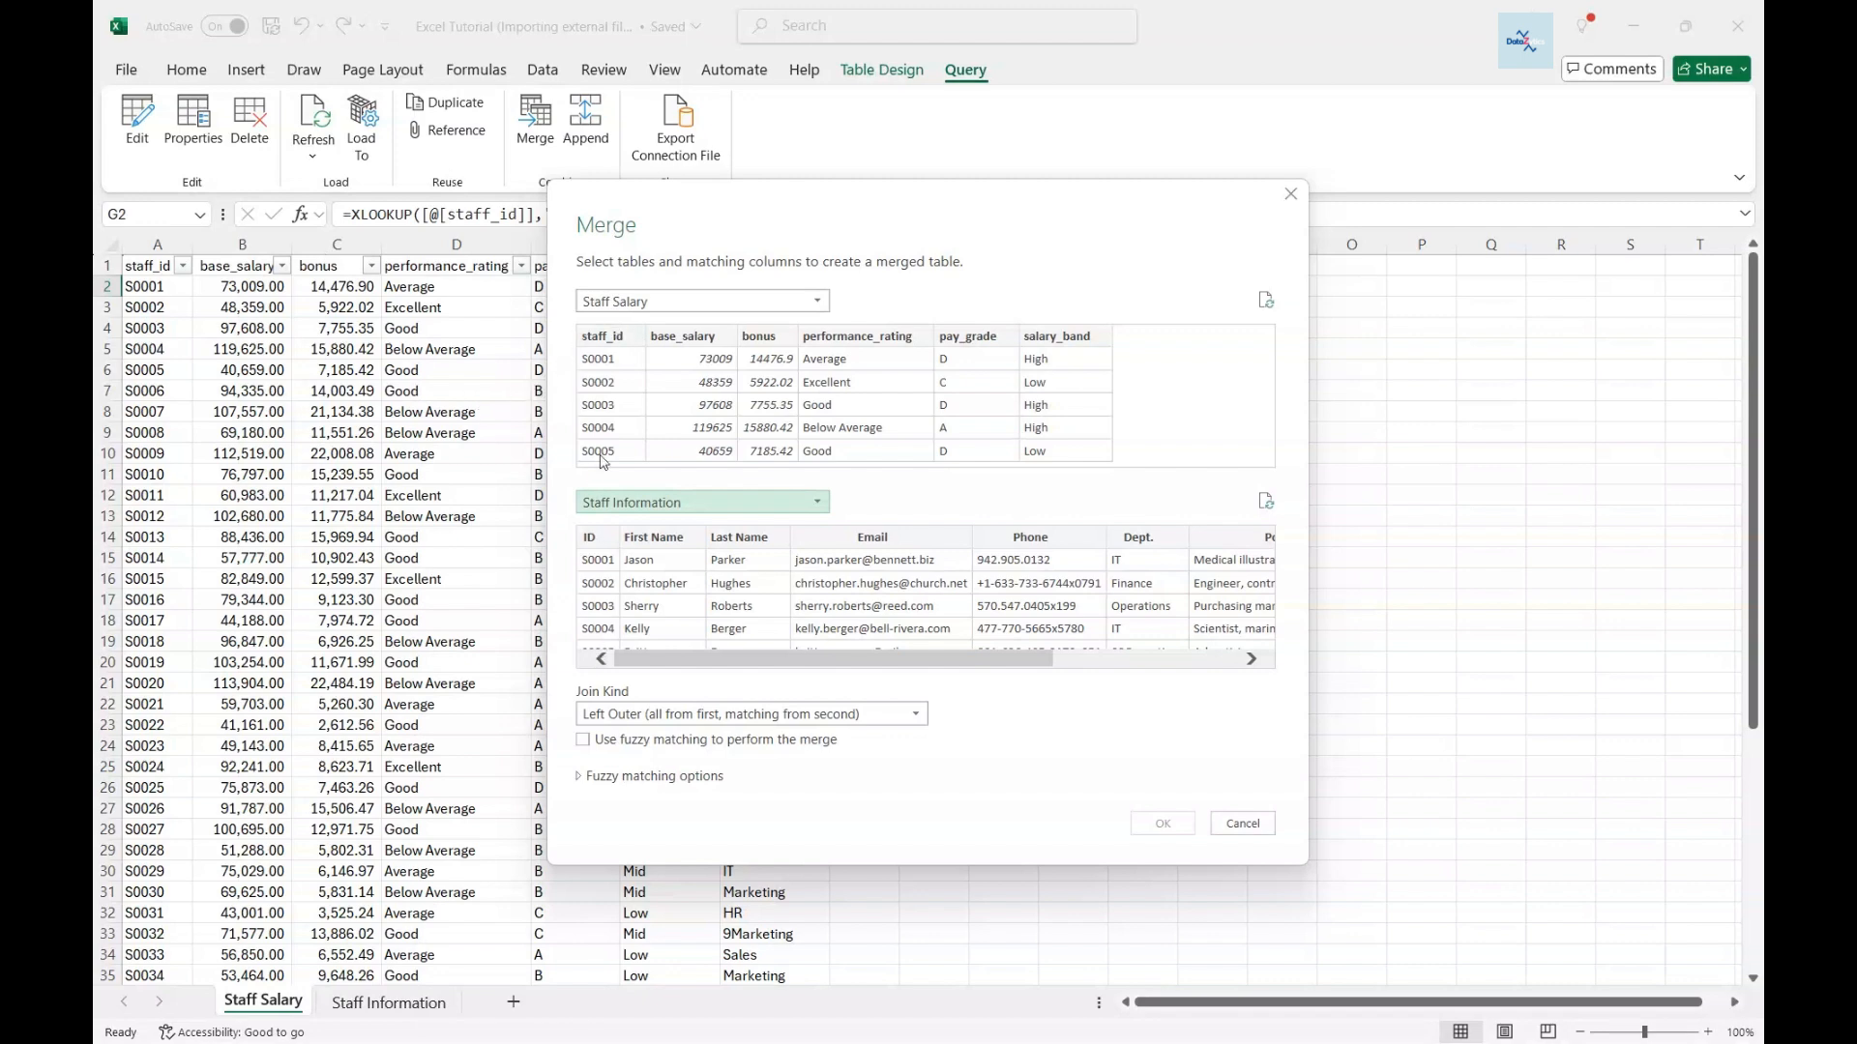
- Match staff_id to ID, keep the Left Outer join, and confirm the merge
click(600, 340)
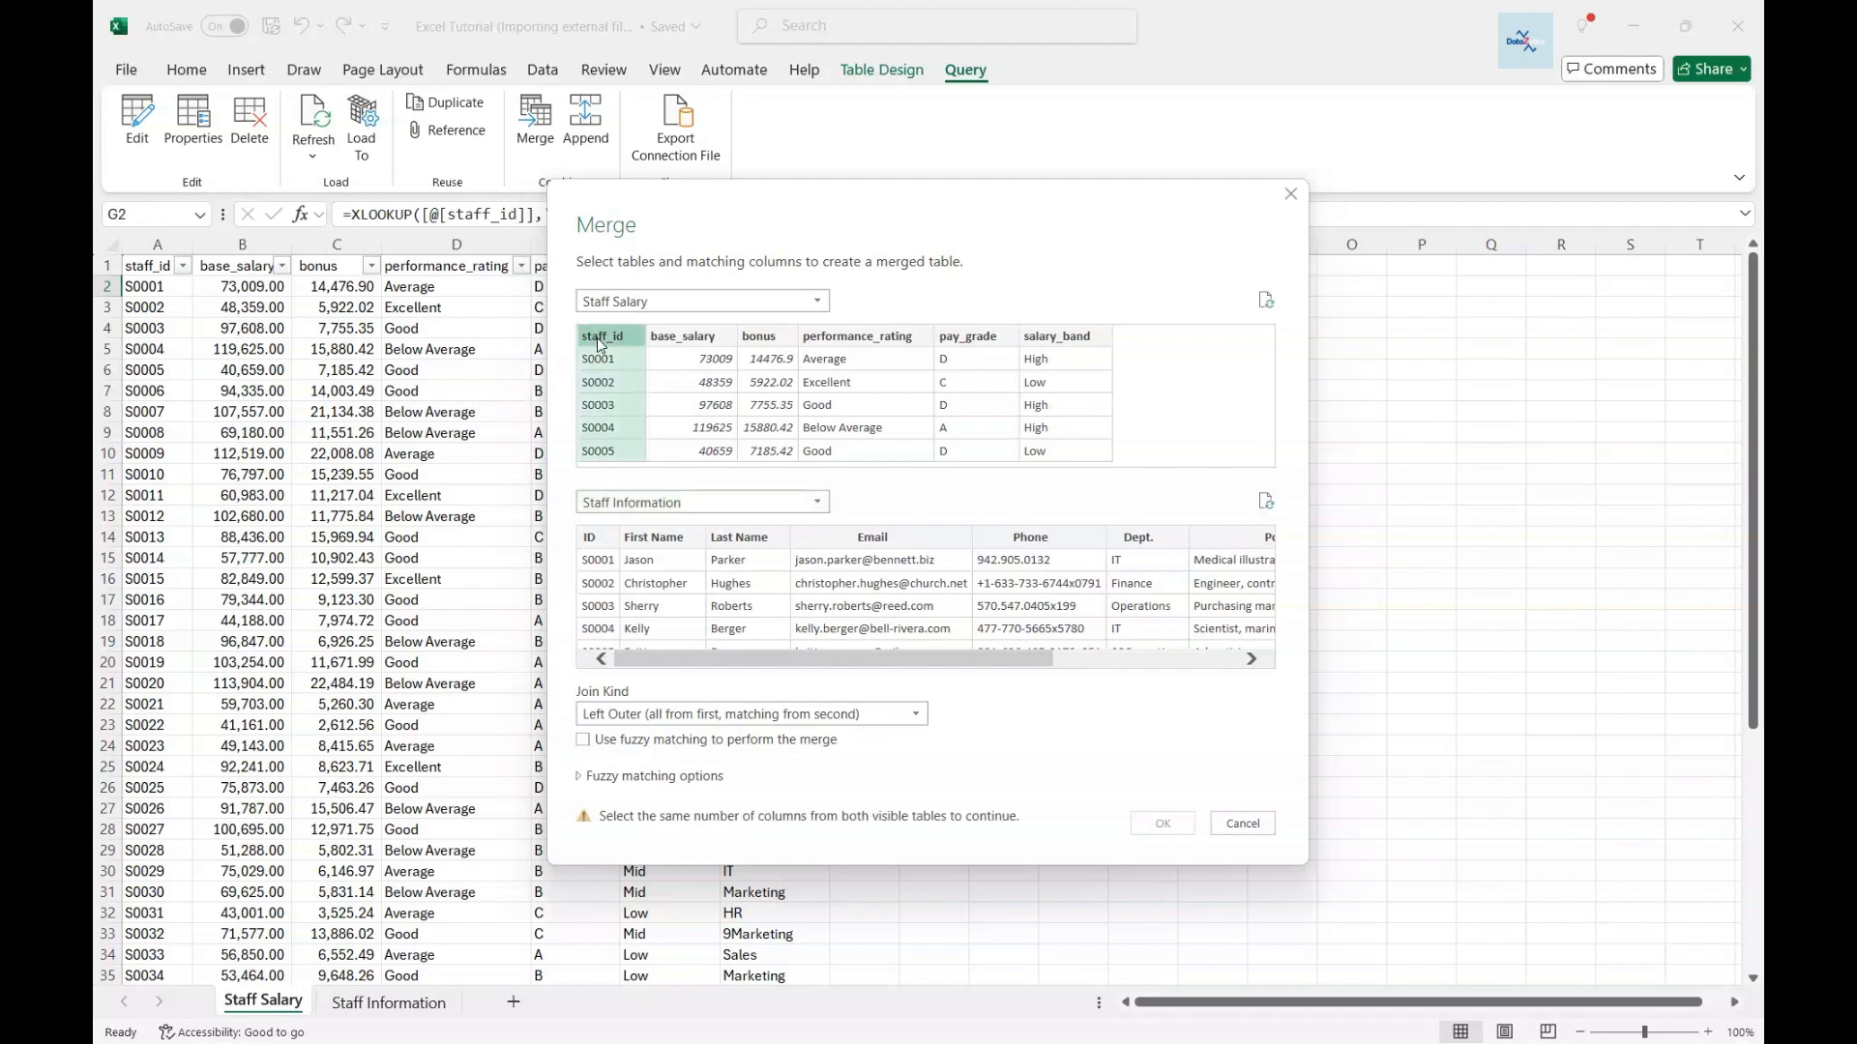
click(596, 539)
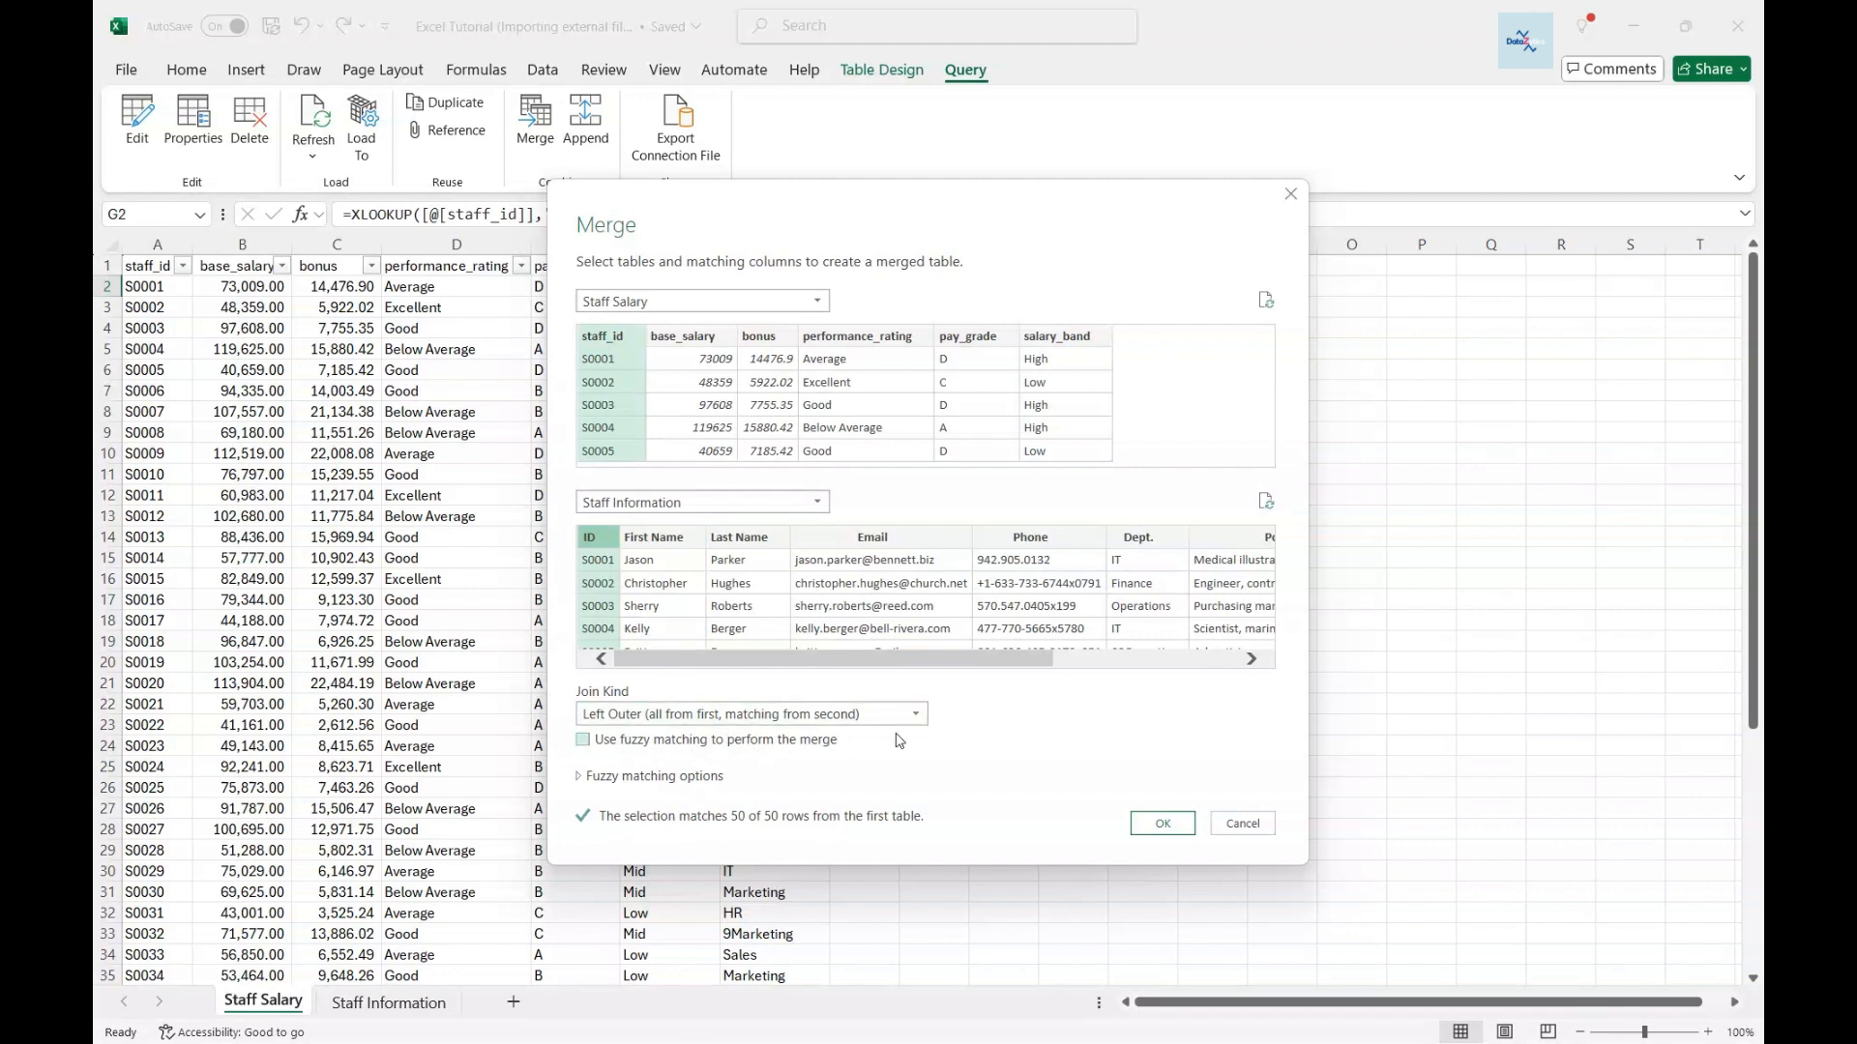
click(923, 716)
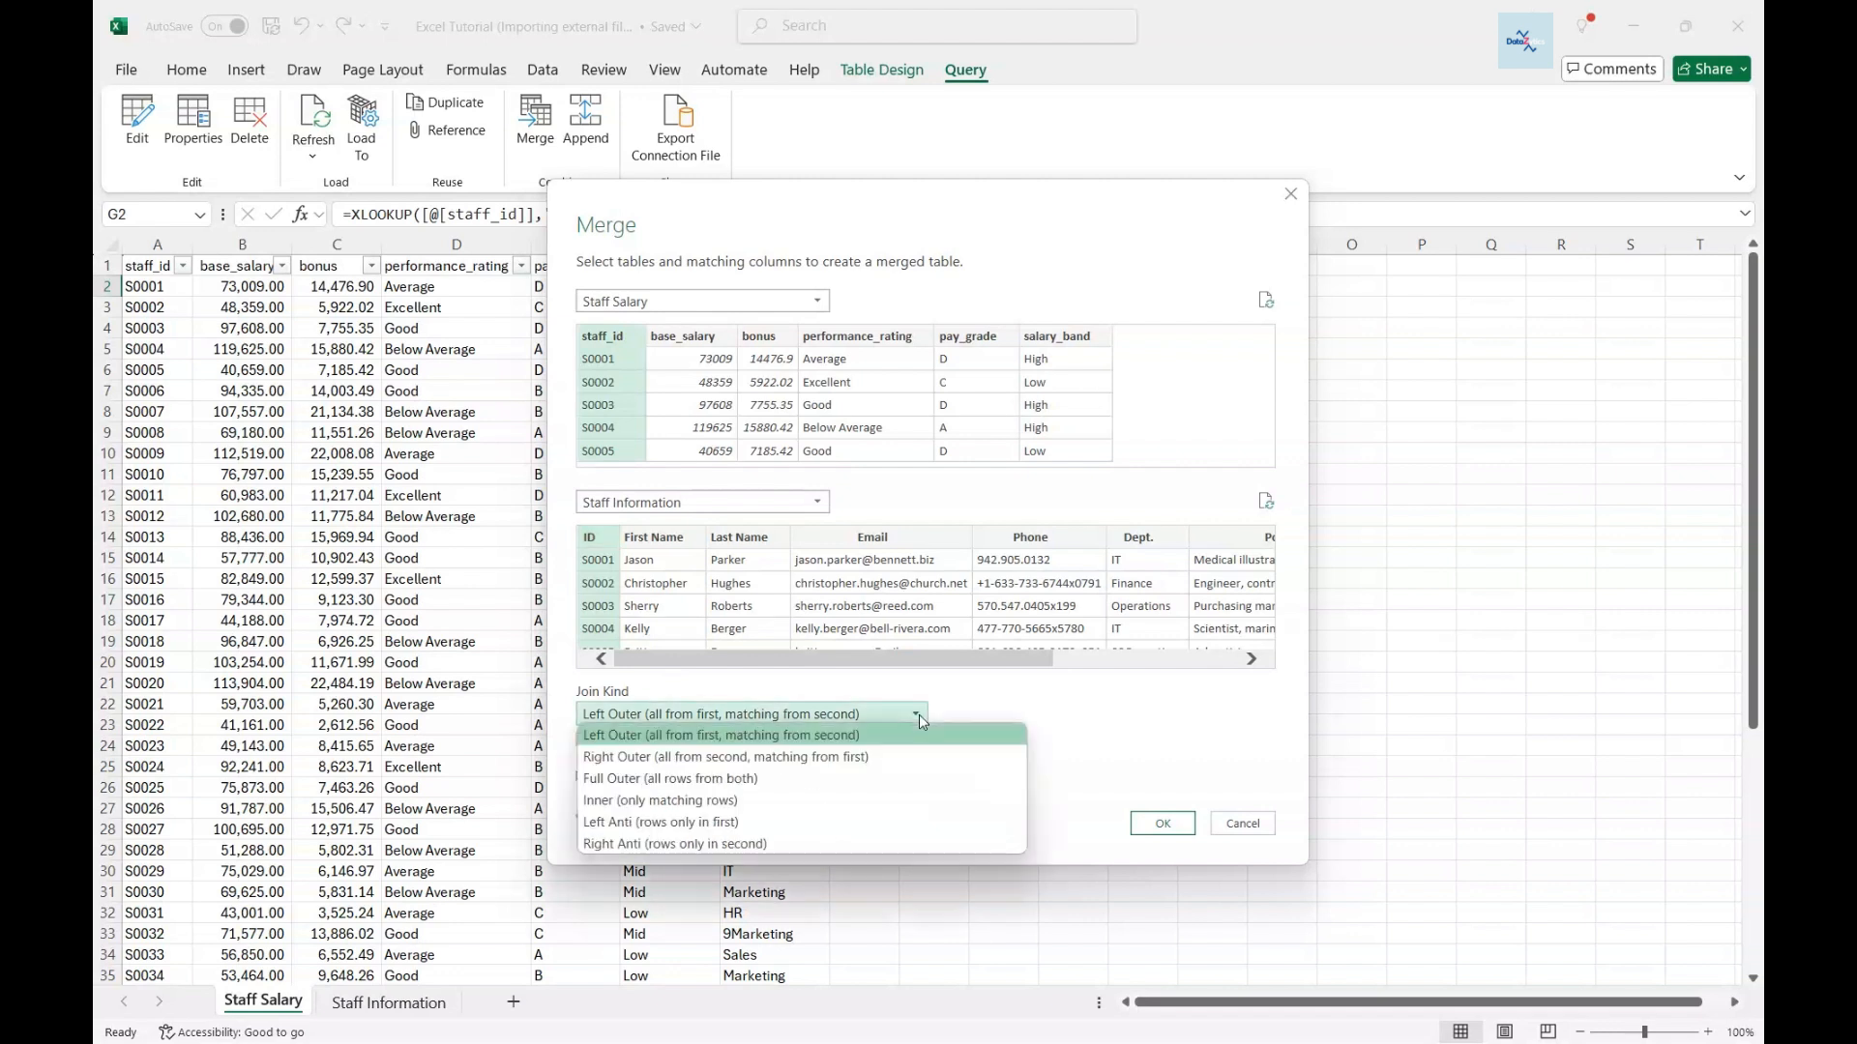
click(955, 713)
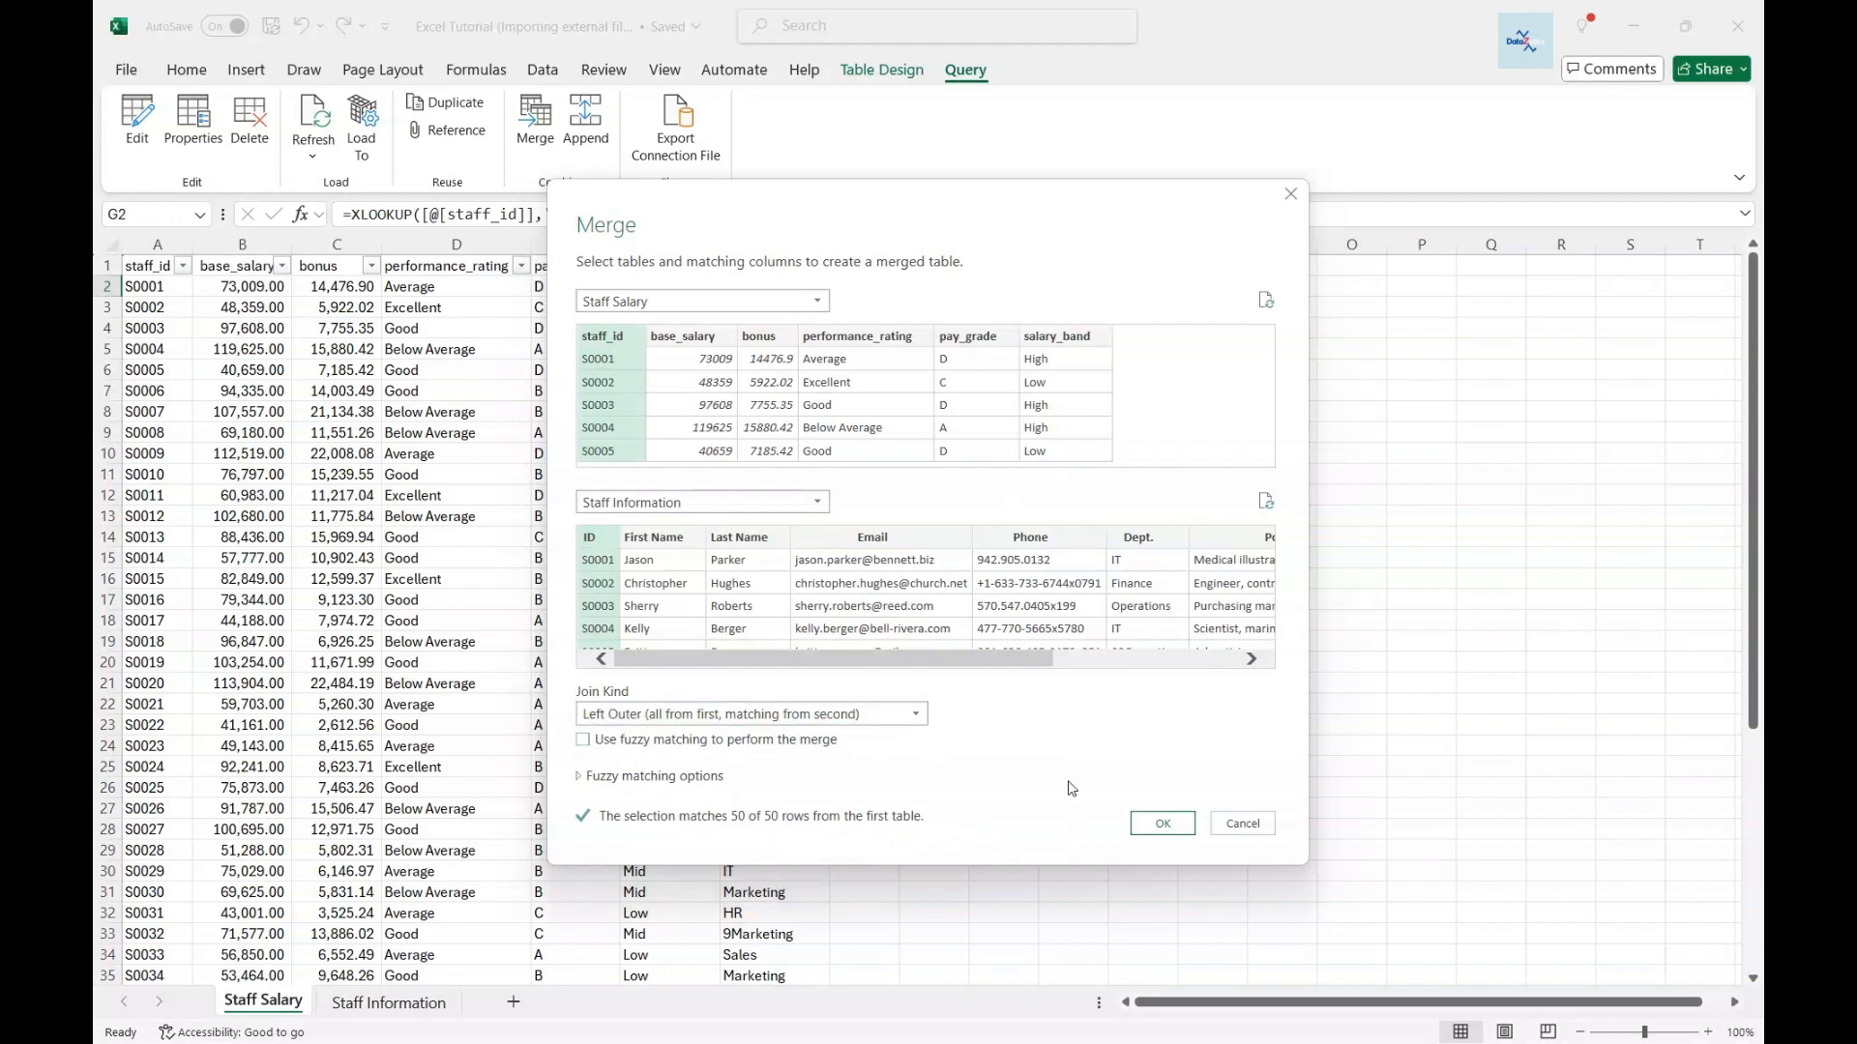
click(1166, 827)
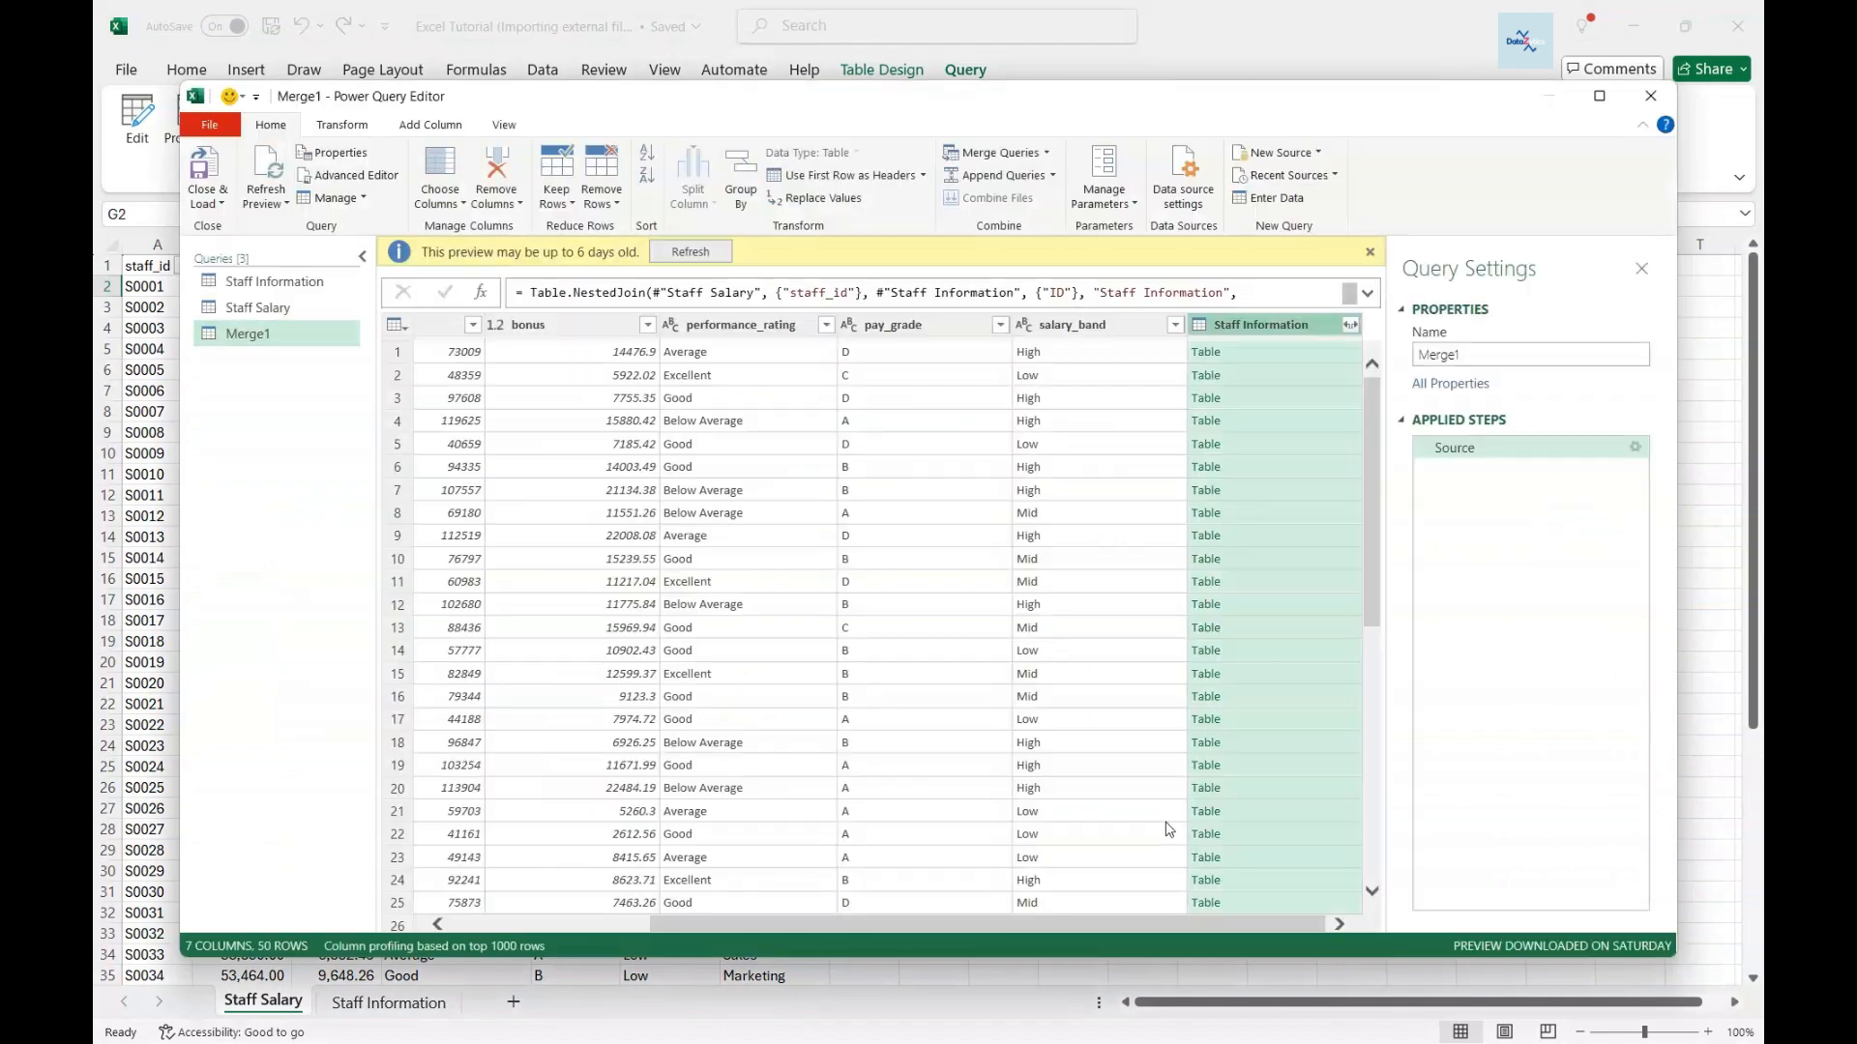
- Rename the Merge1 query to Staff Info/Salary and maximize the editor window
double_click(279, 334)
text(St)
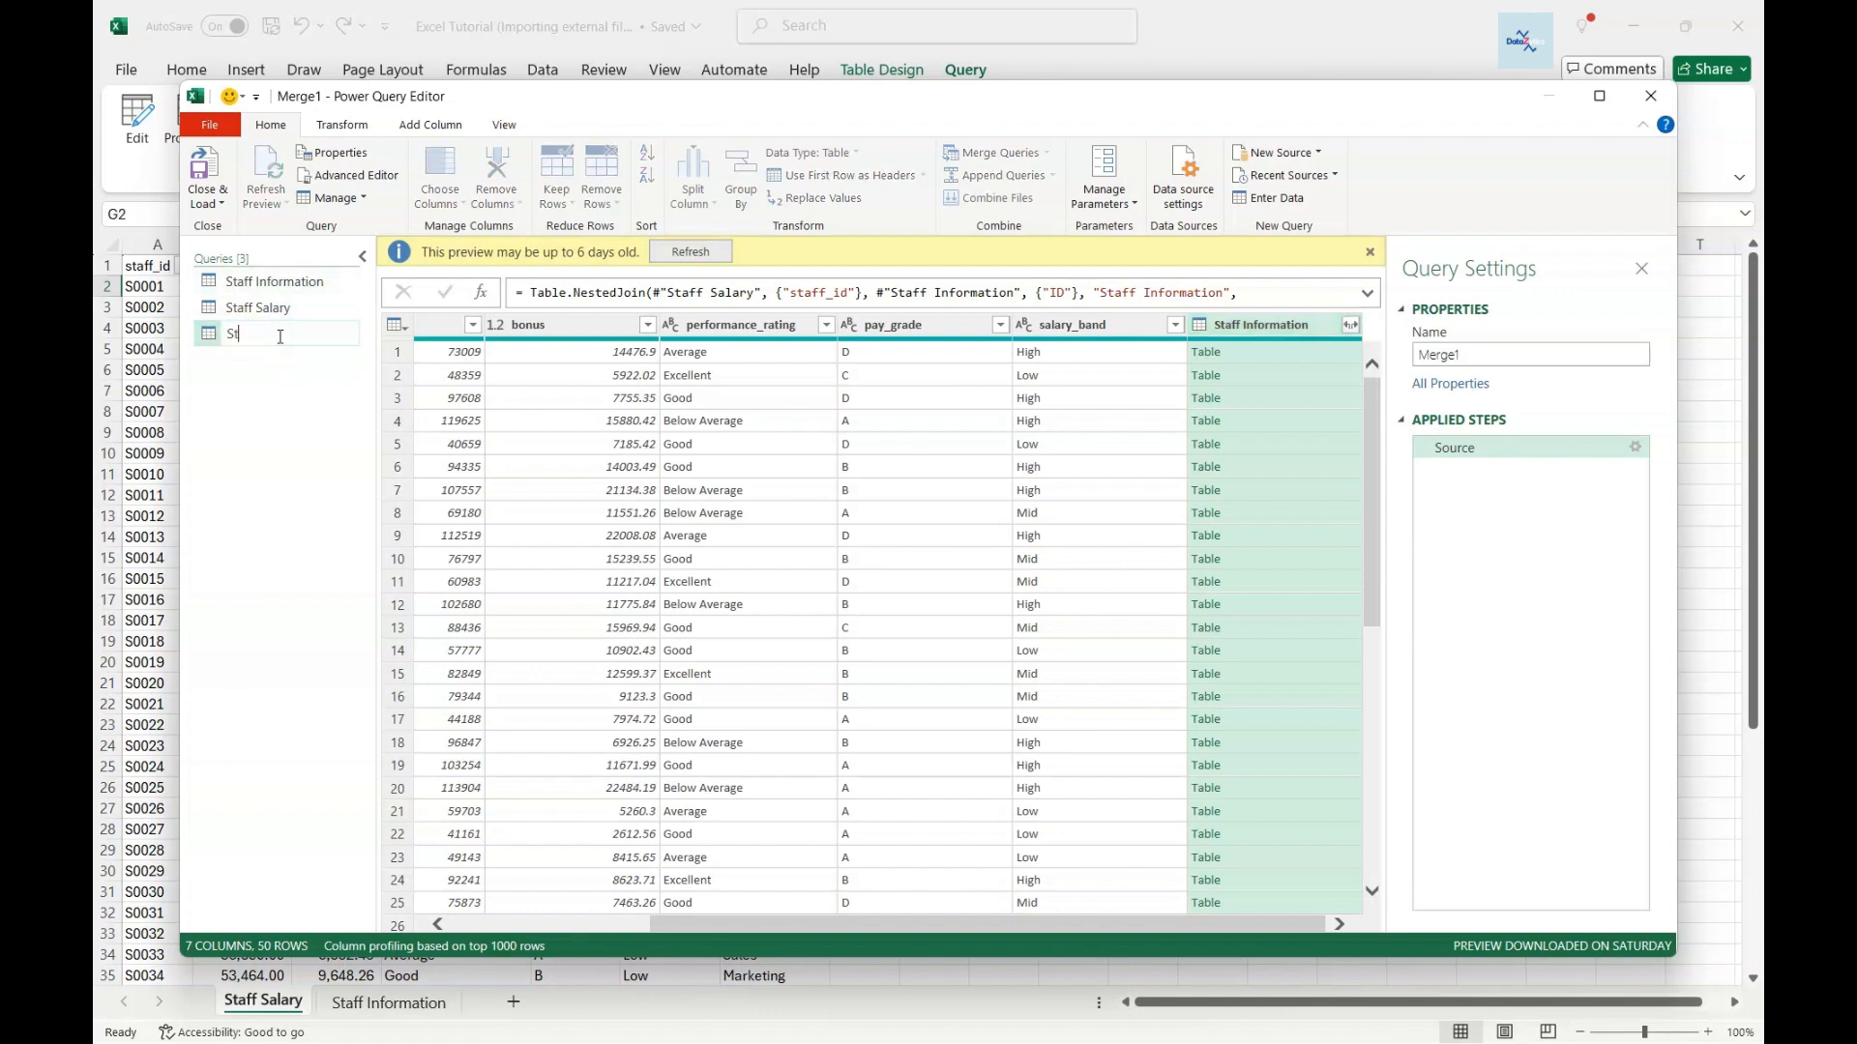
text(aff InforSalary)
key(Return)
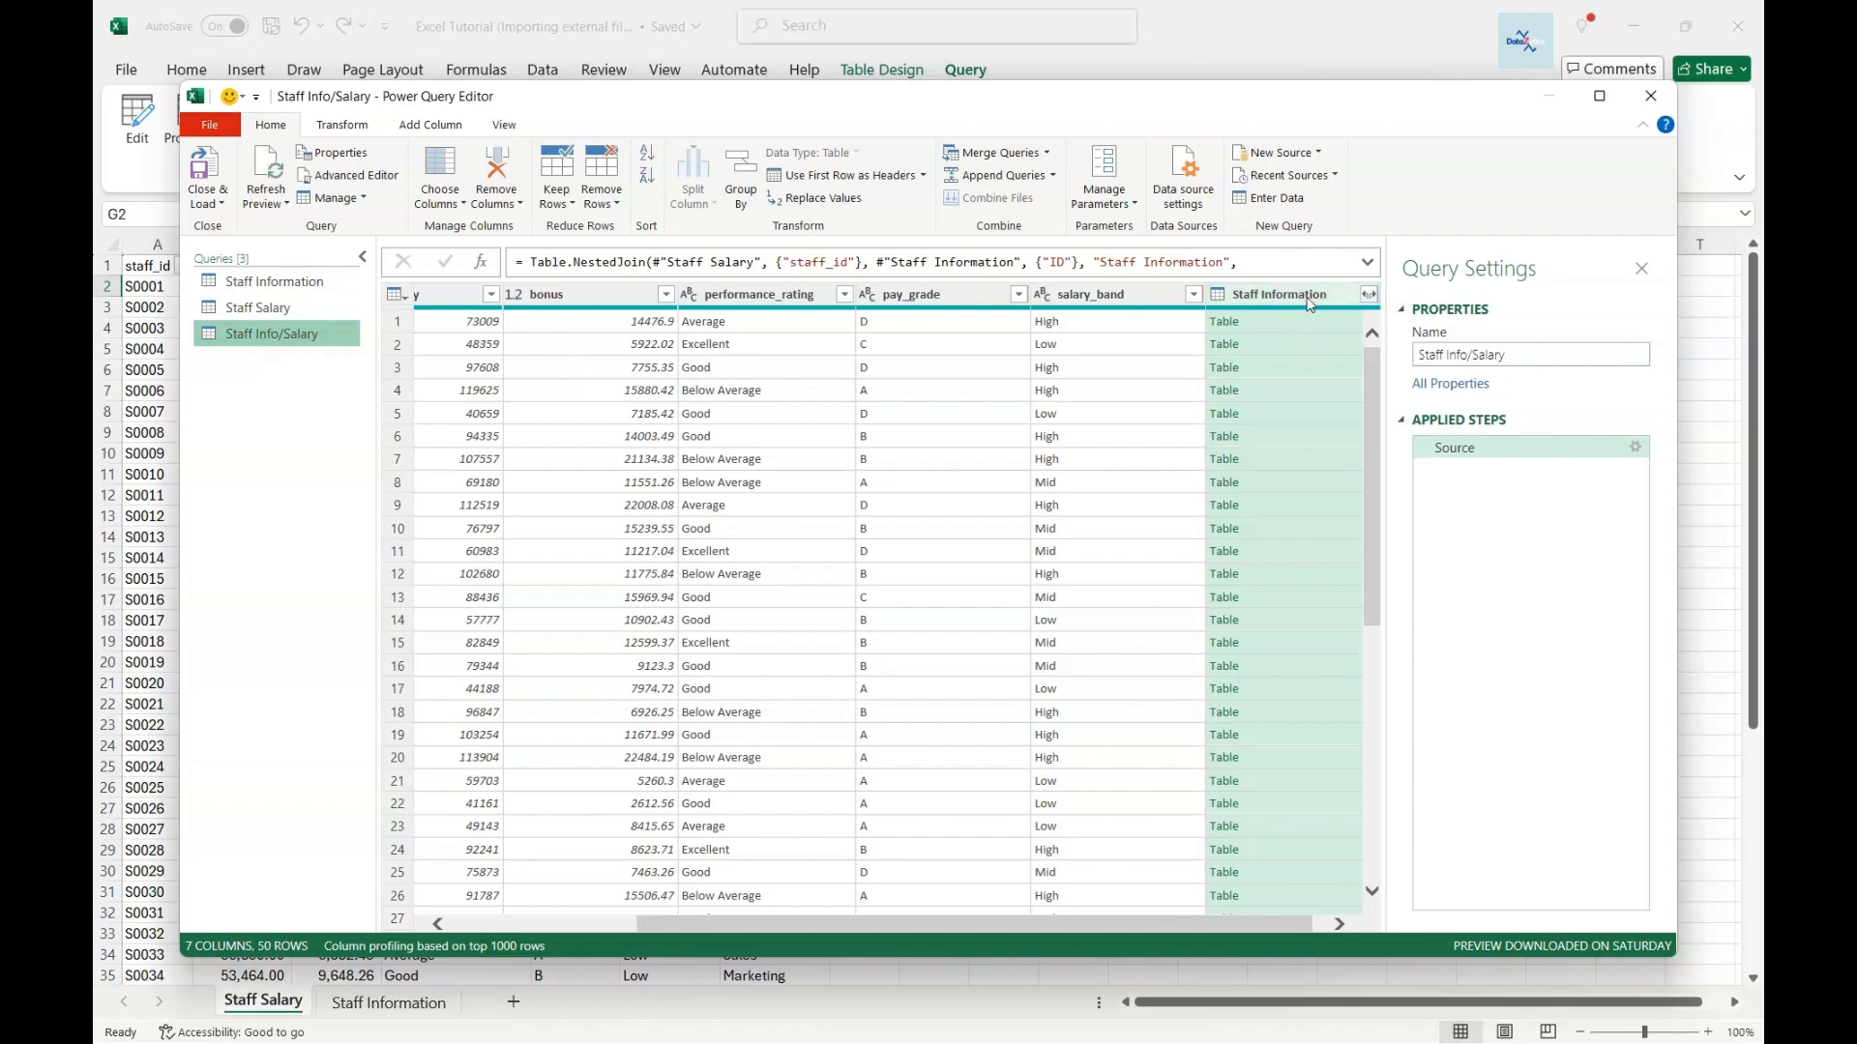
click(1597, 96)
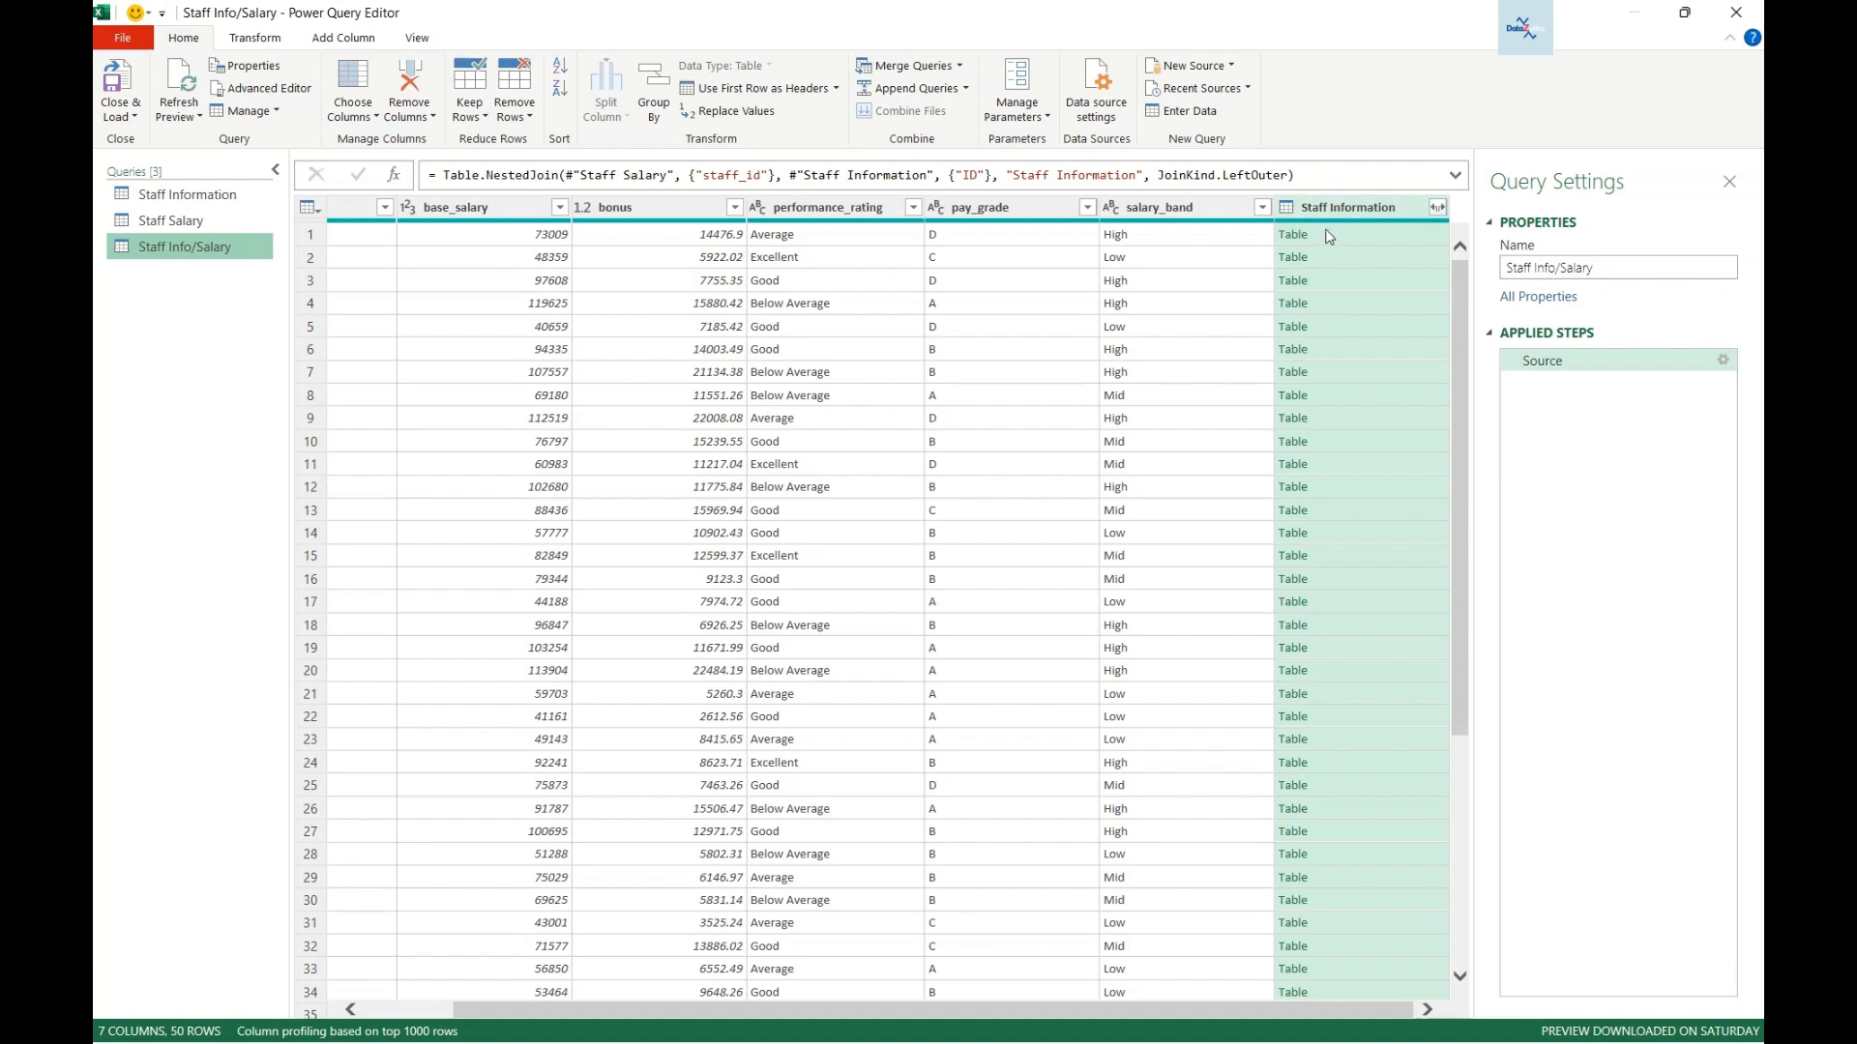
- Expand Staff Information into First Name, Last Name and Dept. without column-name prefixes
click(1438, 208)
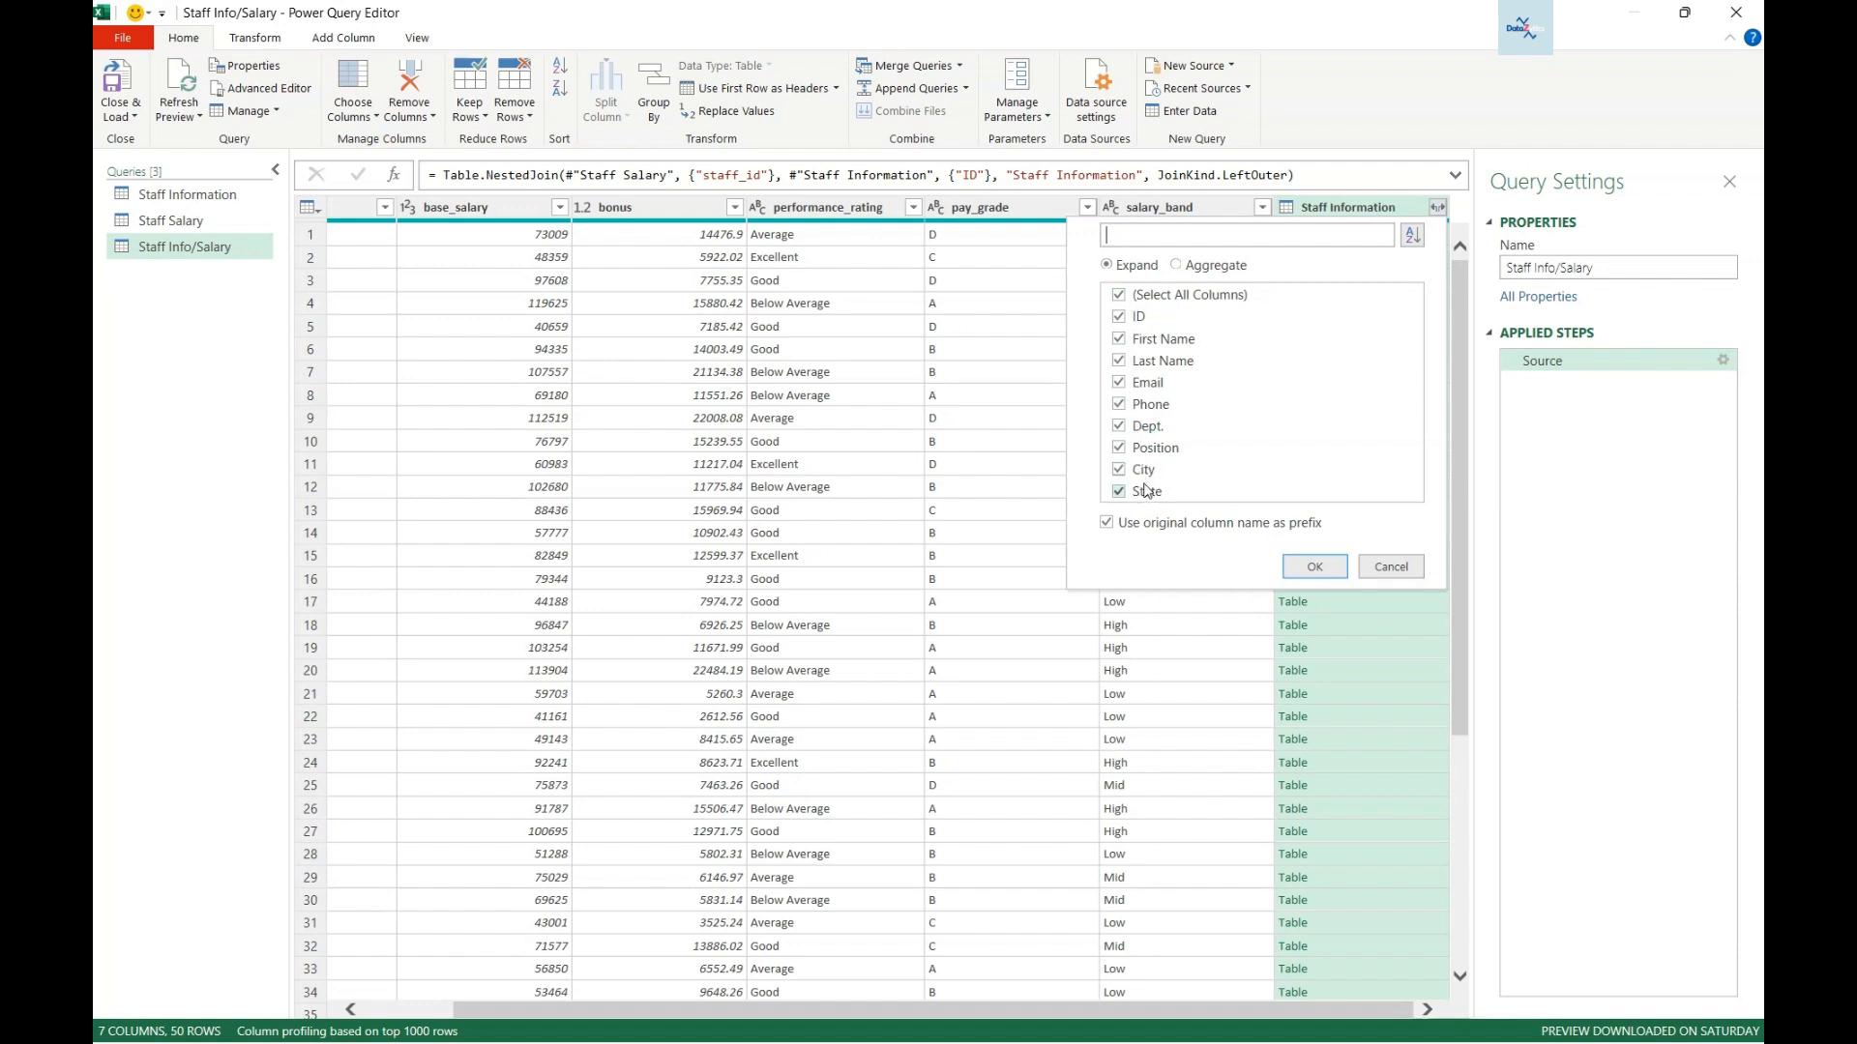
click(1119, 296)
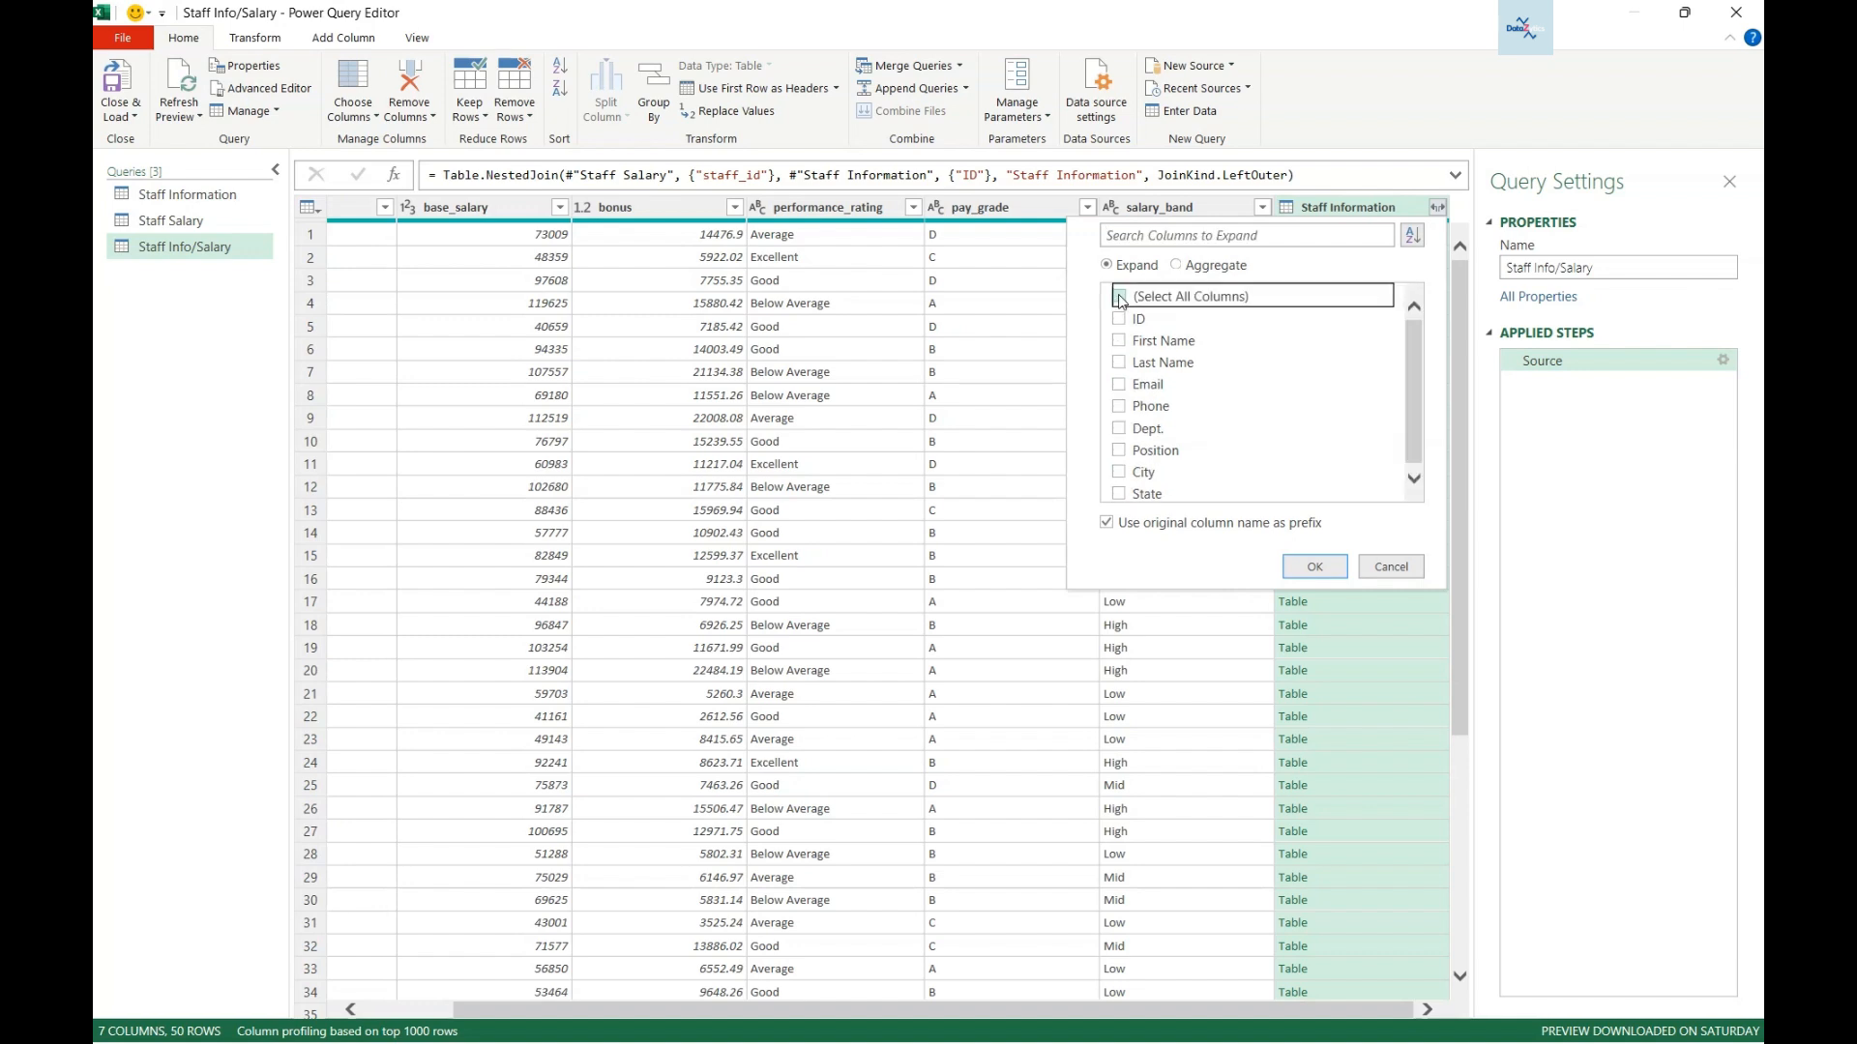
click(1119, 342)
click(1119, 363)
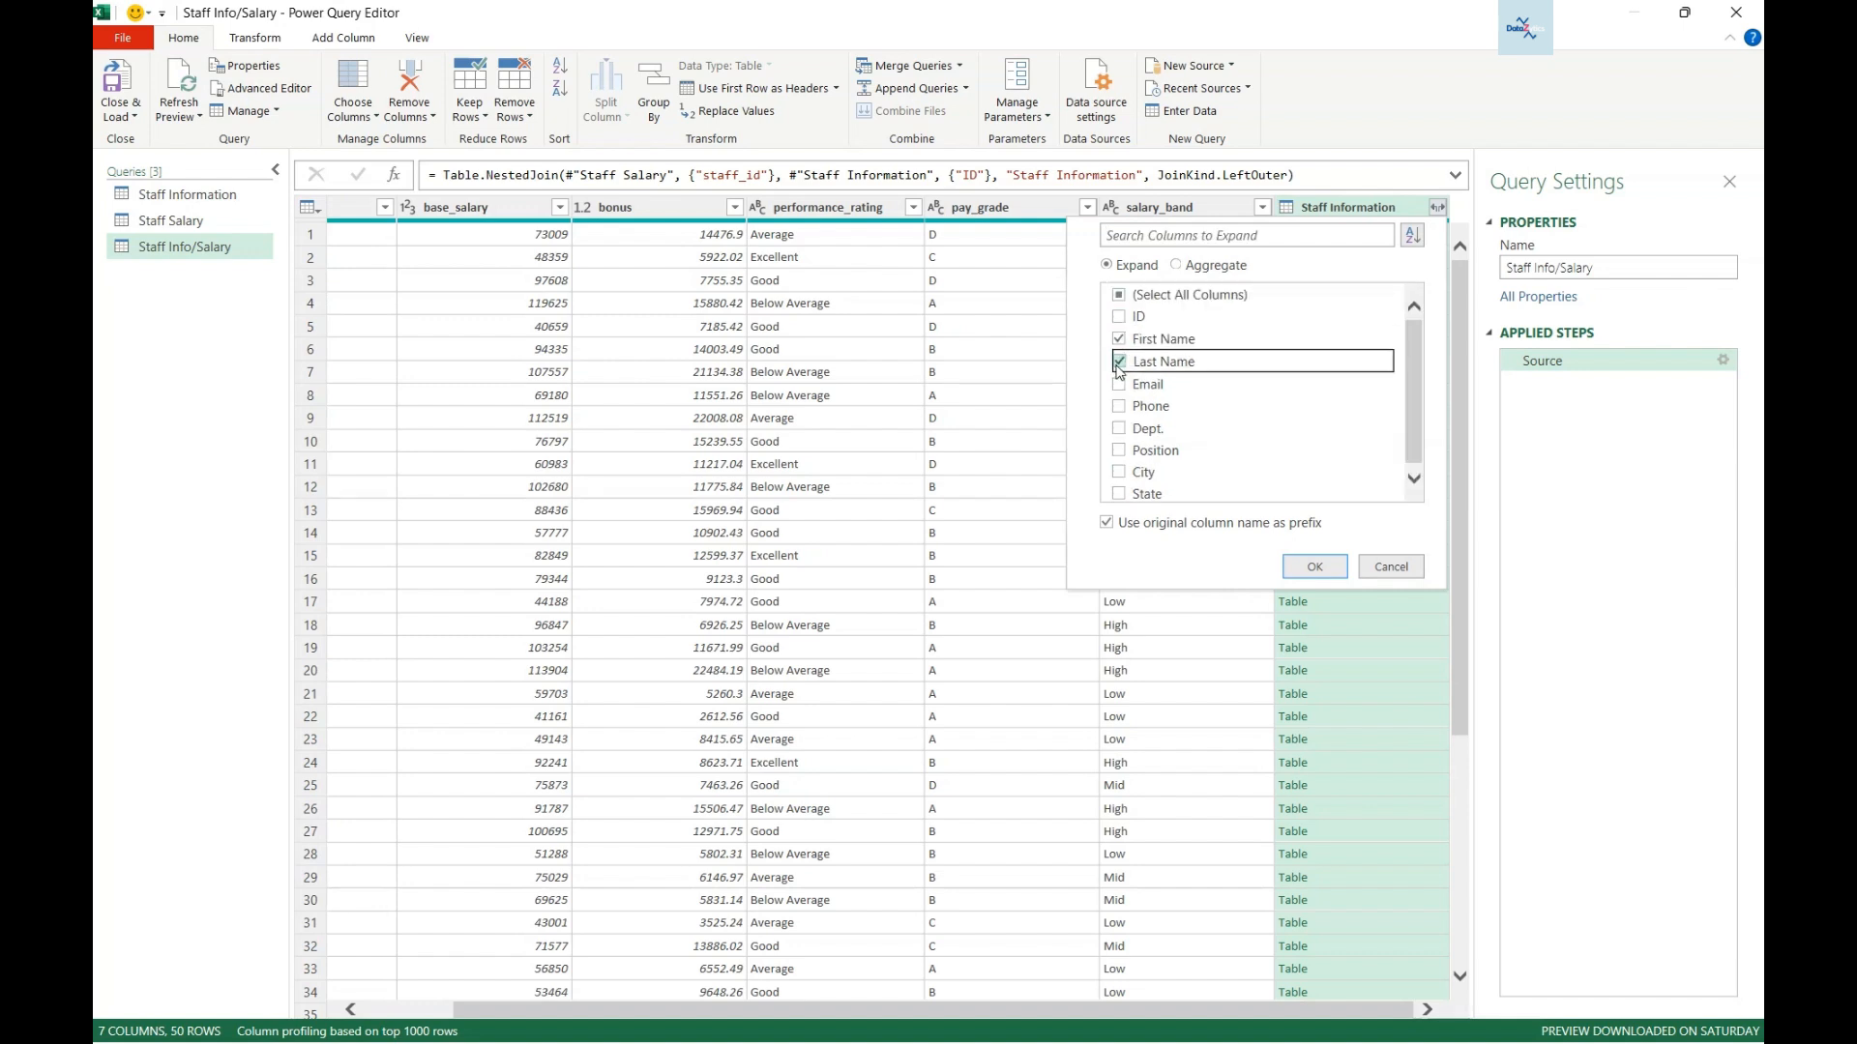
click(1119, 429)
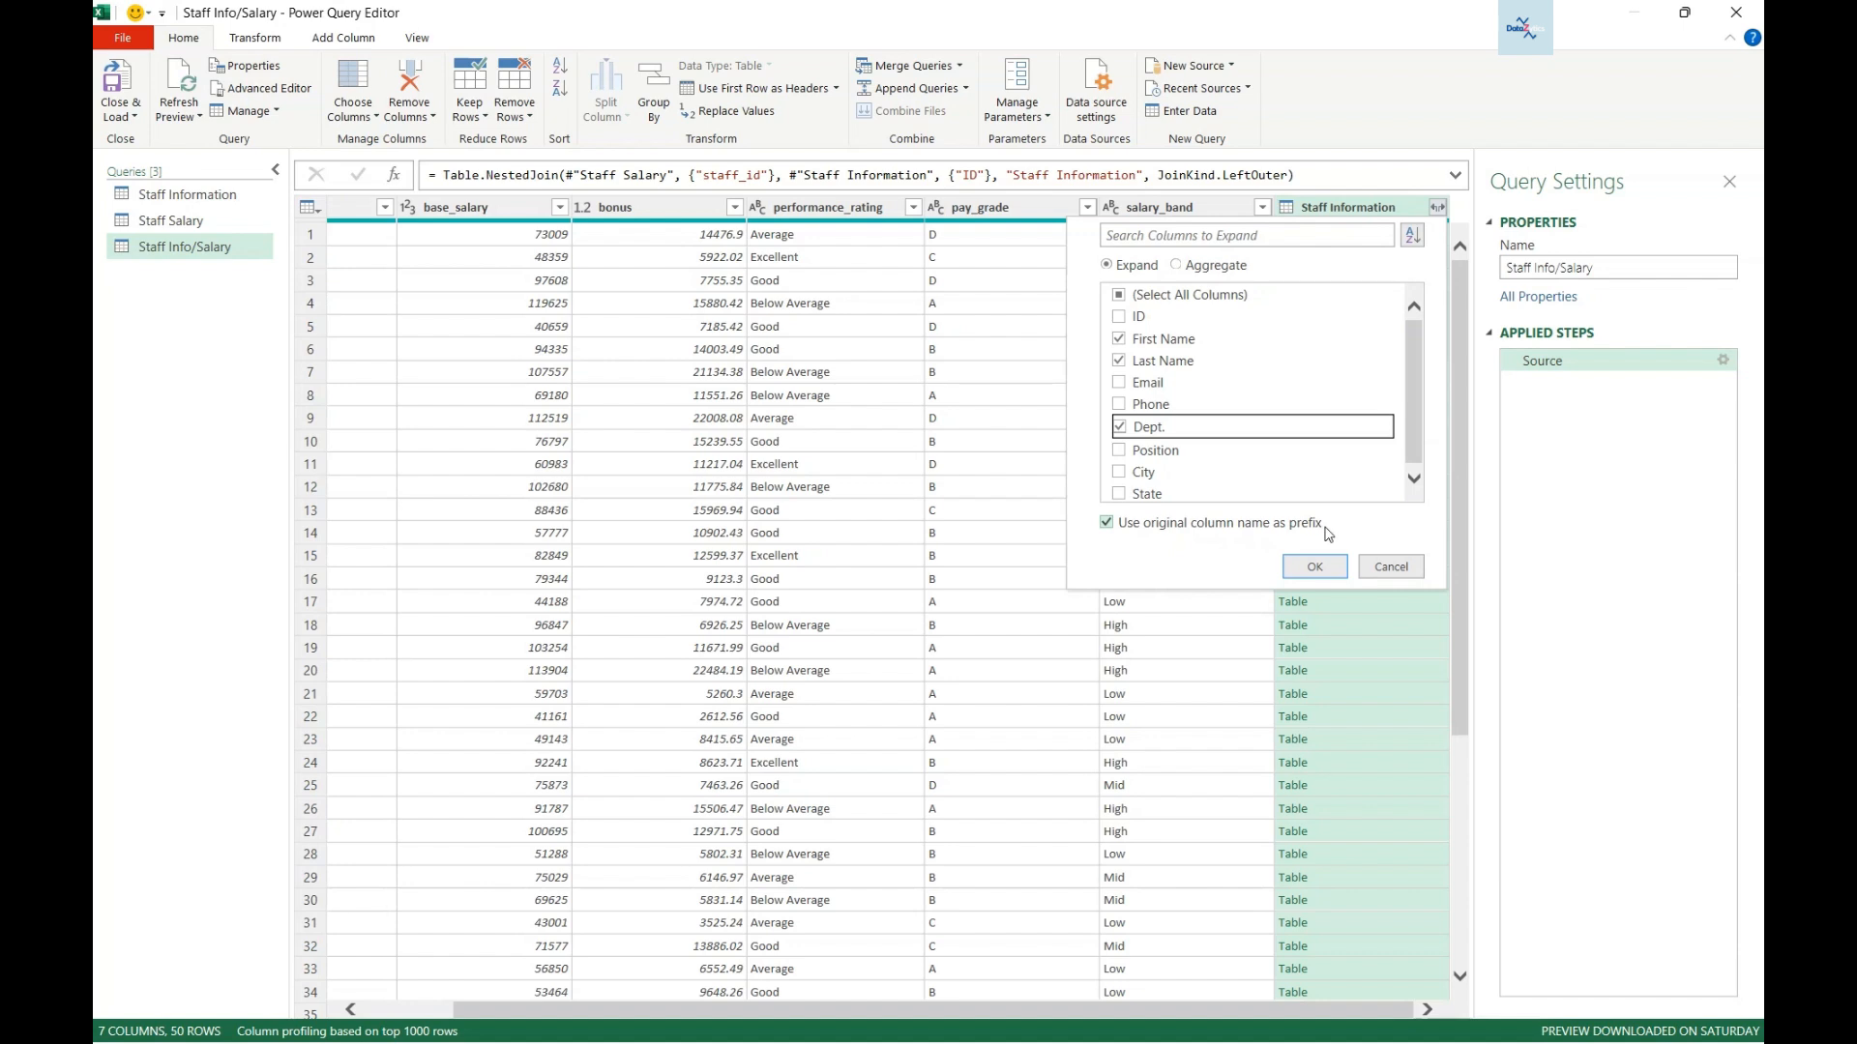
click(1107, 523)
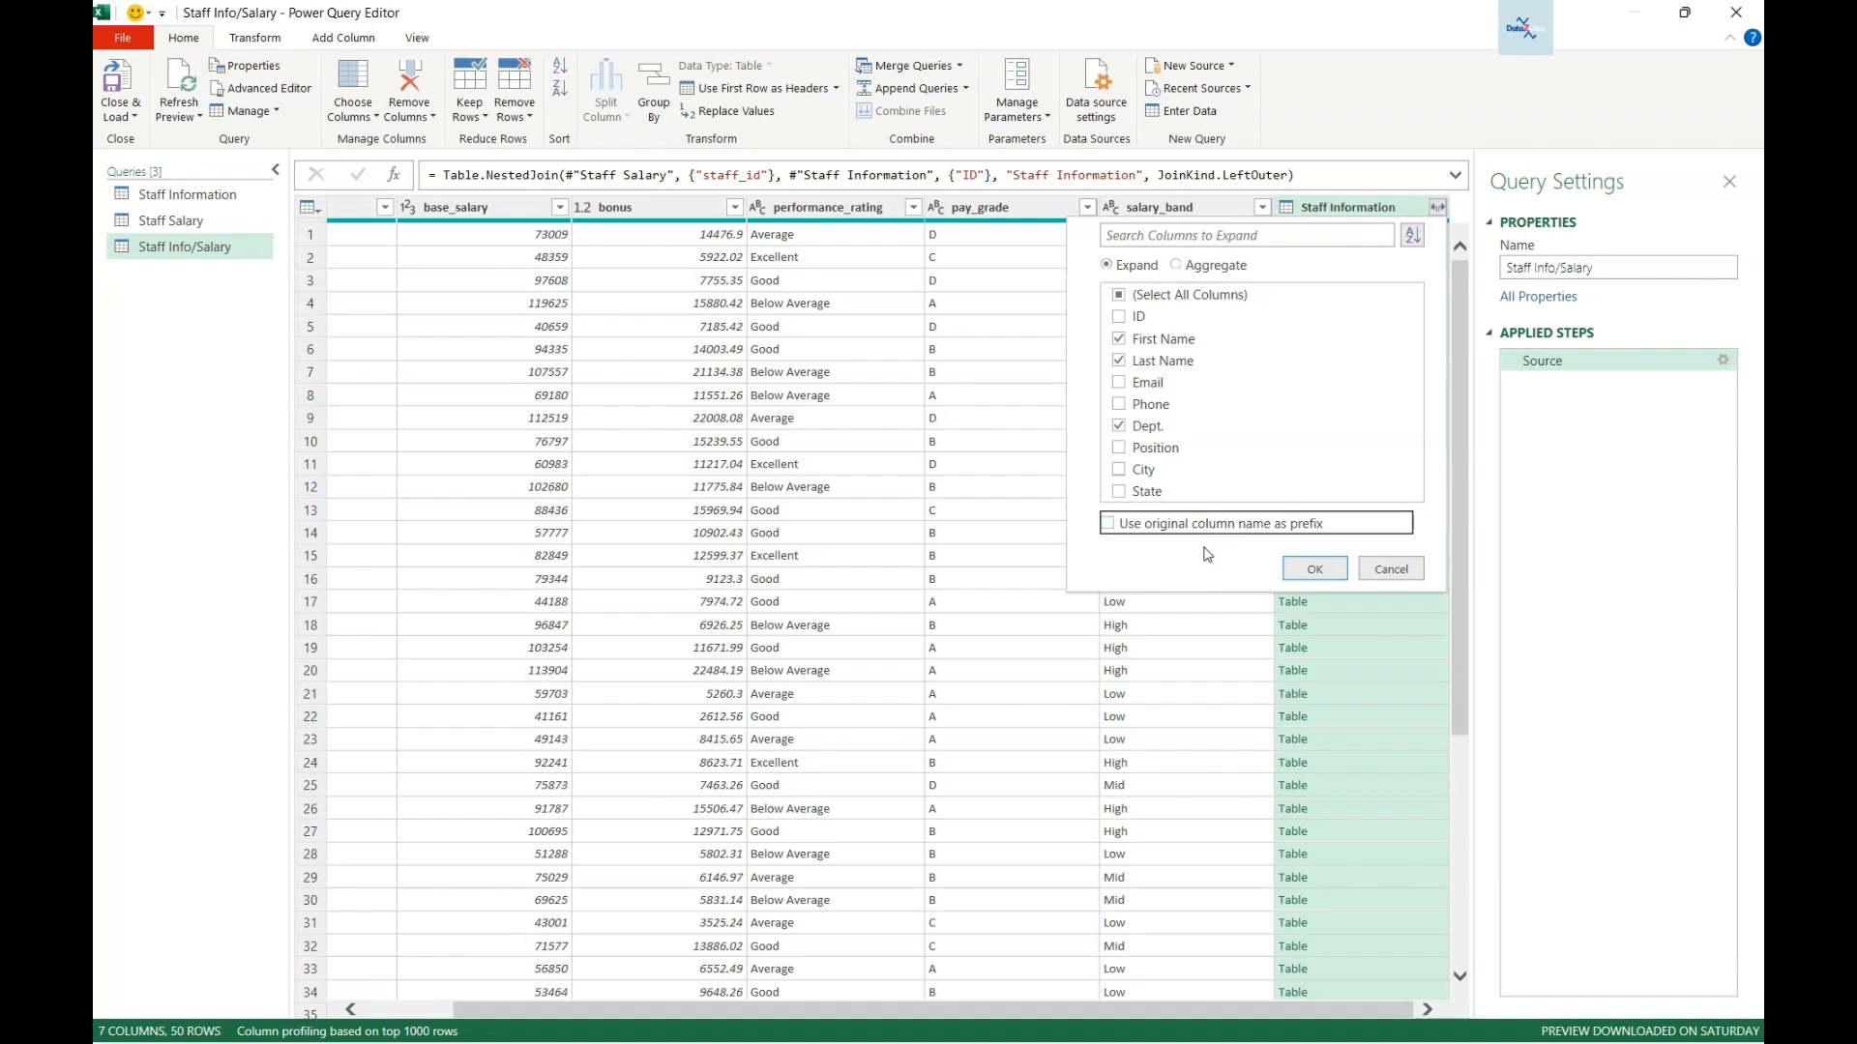
click(1315, 569)
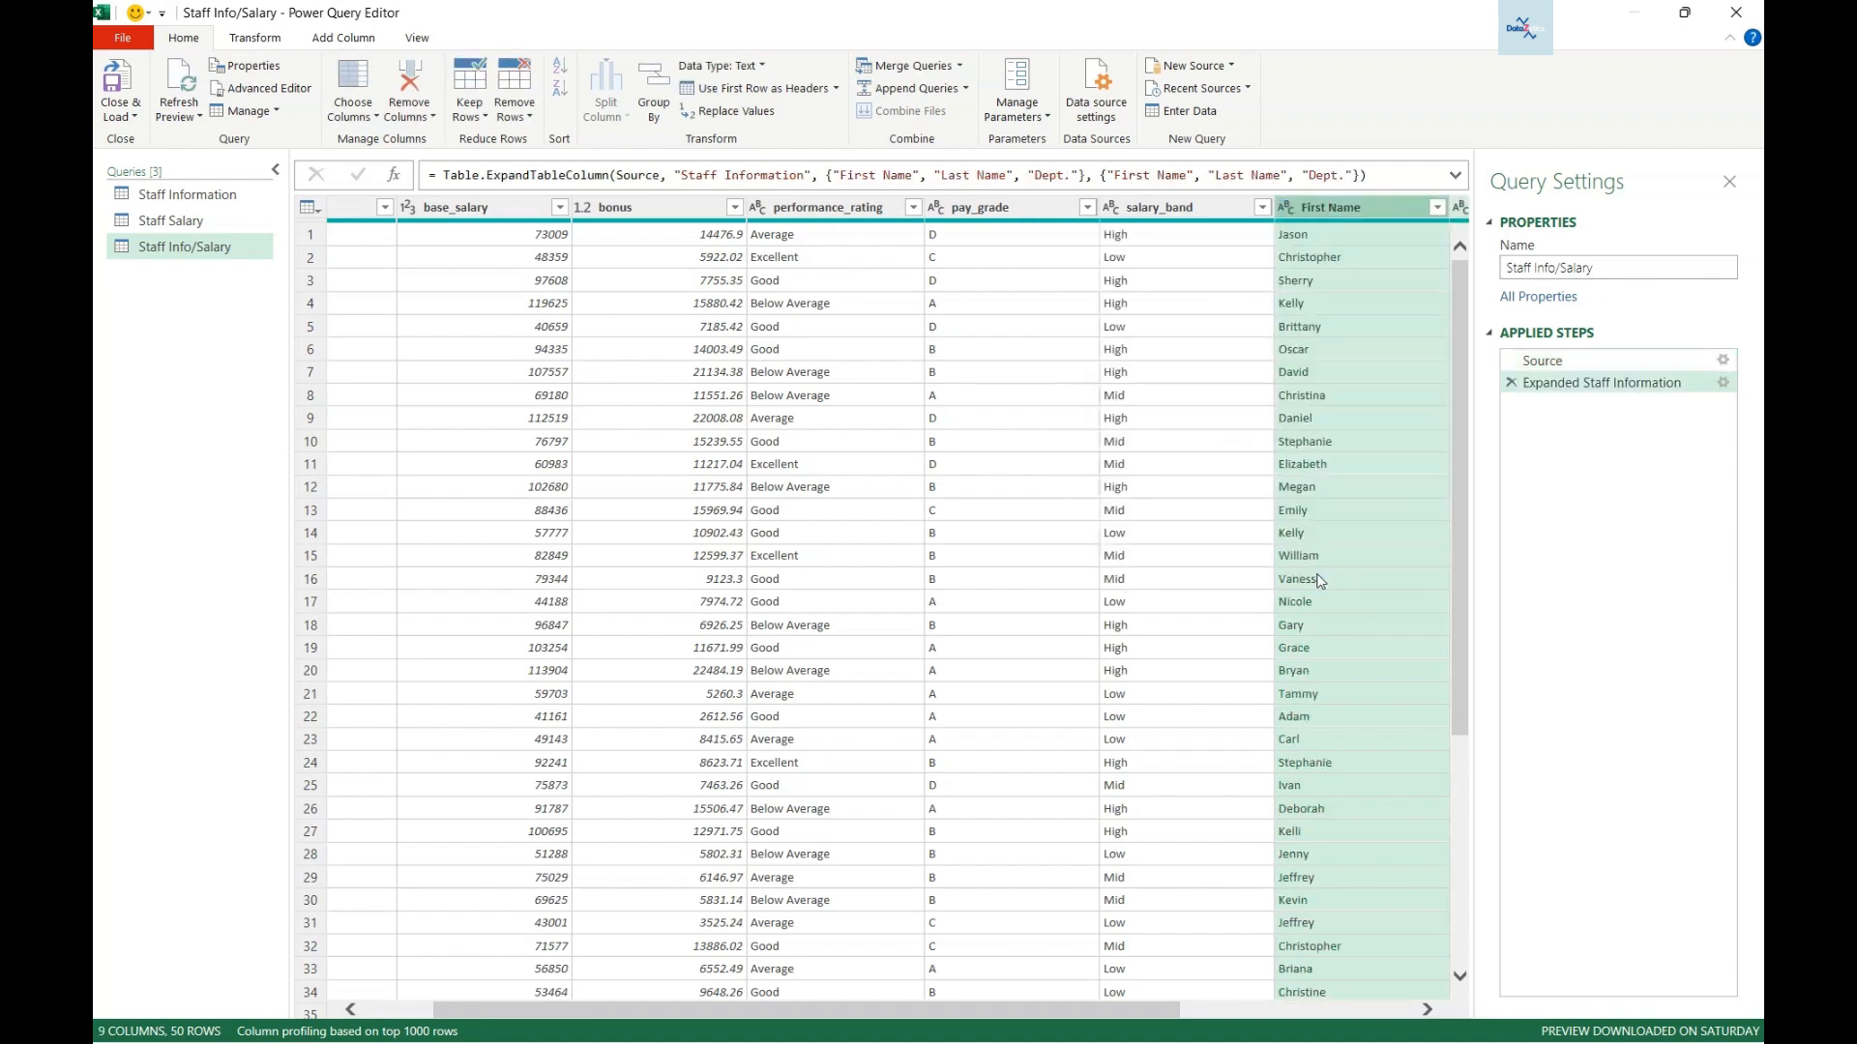
- Drag First Name, Last Name and Dept. to sit directly after staff_id, before base_salary
drag(945, 1008, 629, 1006)
drag(868, 1009, 1172, 1014)
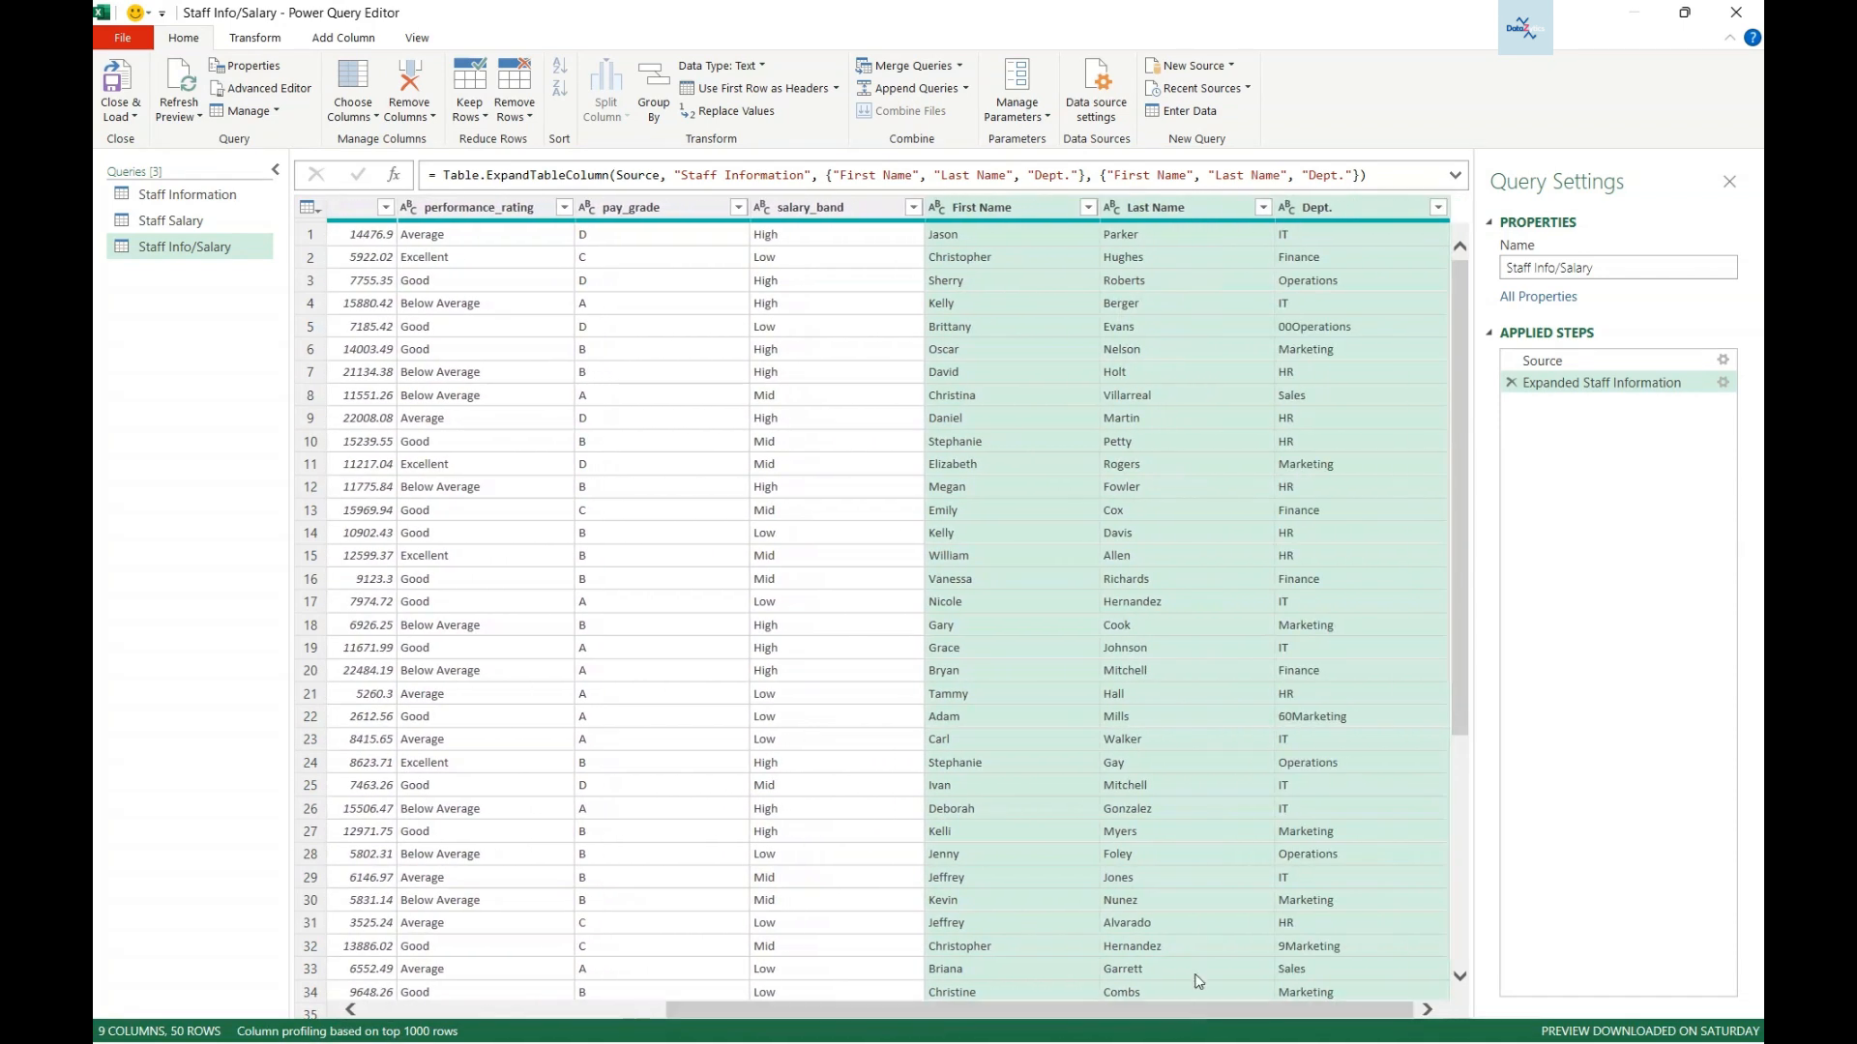
drag(1005, 1020, 1048, 1017)
drag(1000, 209, 406, 229)
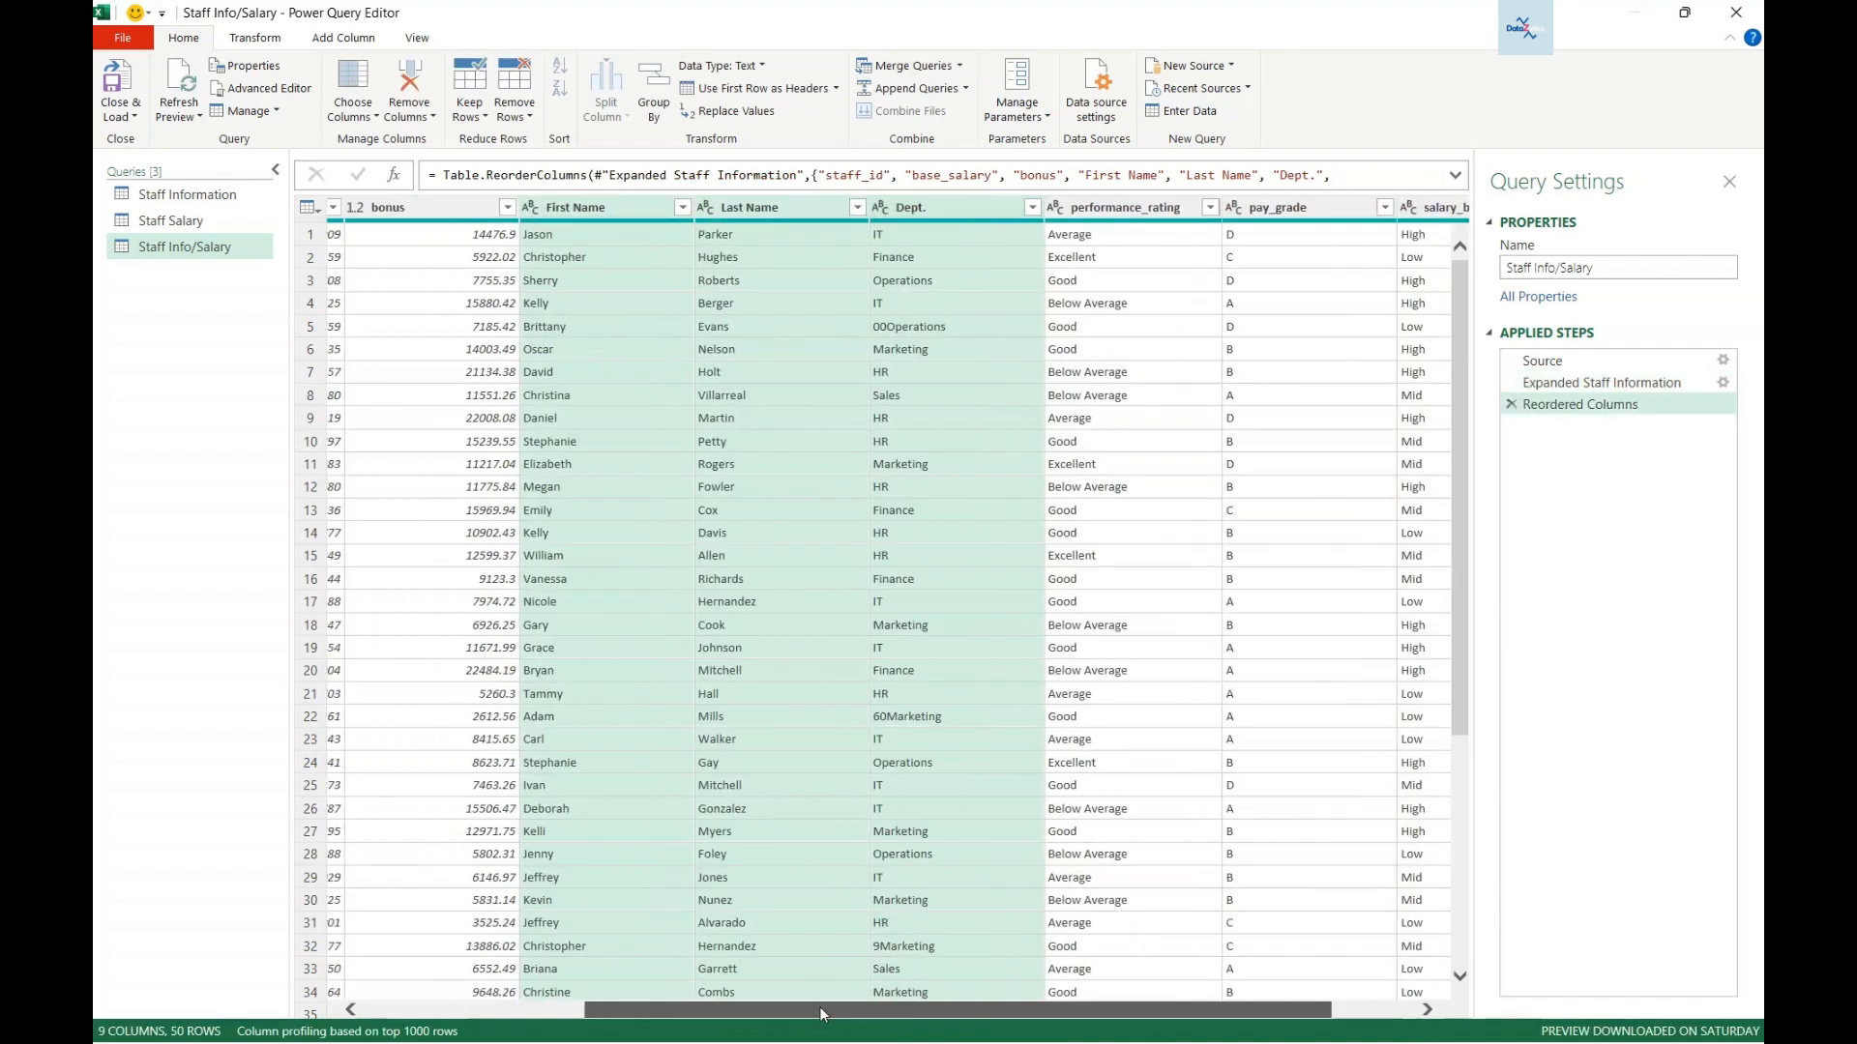
drag(820, 1006, 522, 1006)
drag(944, 209, 581, 210)
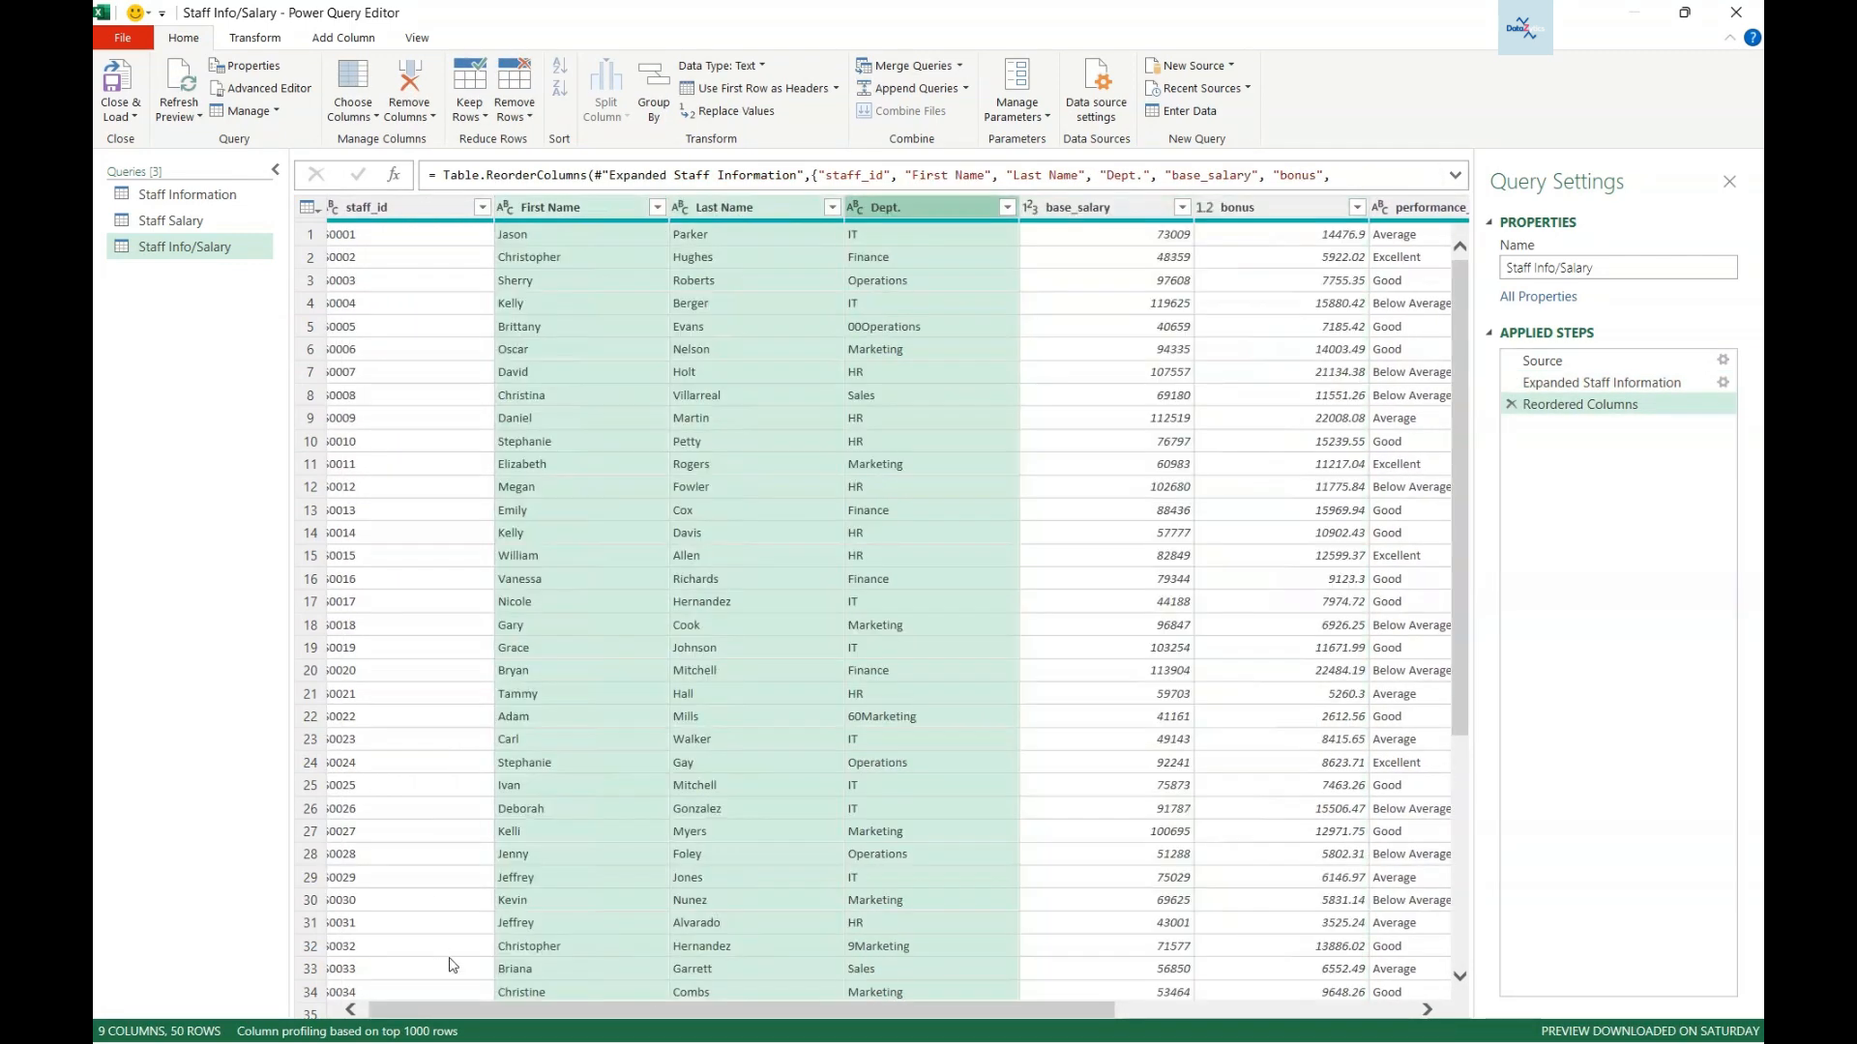
drag(971, 1008, 1301, 1006)
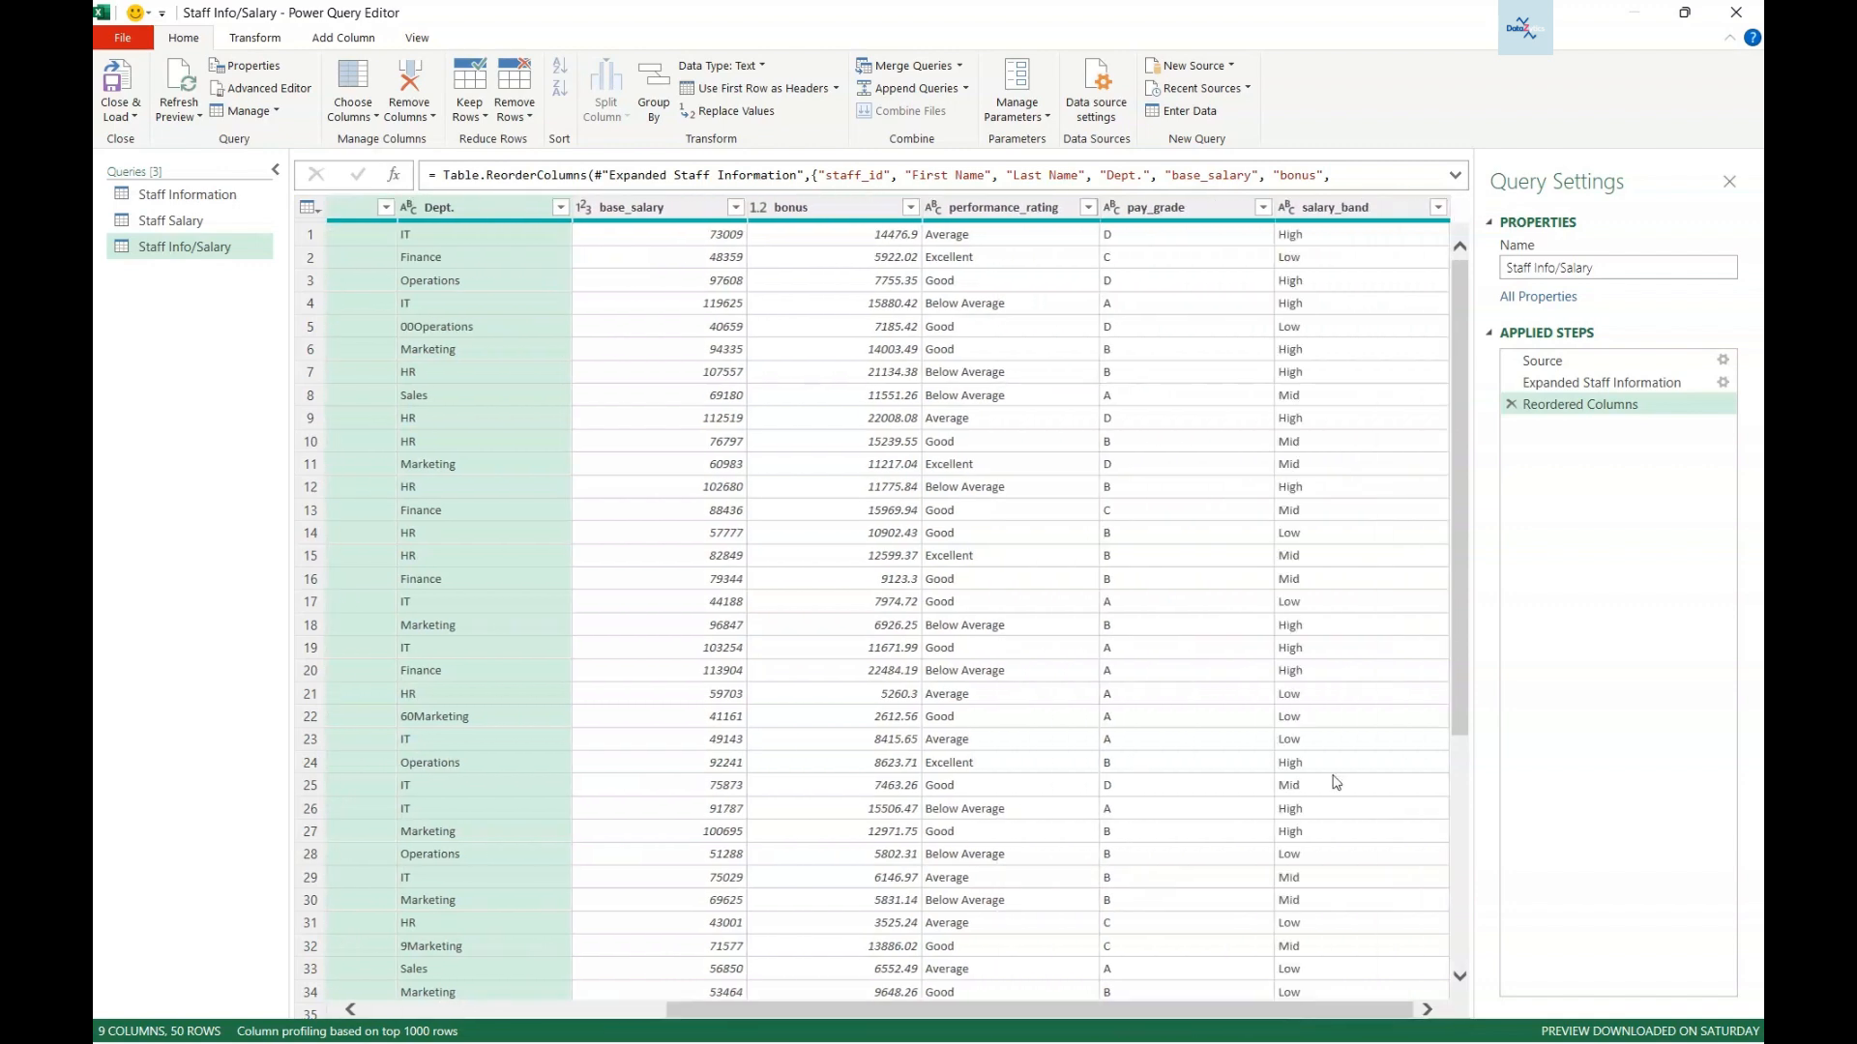
drag(788, 1009, 546, 1006)
click(979, 209)
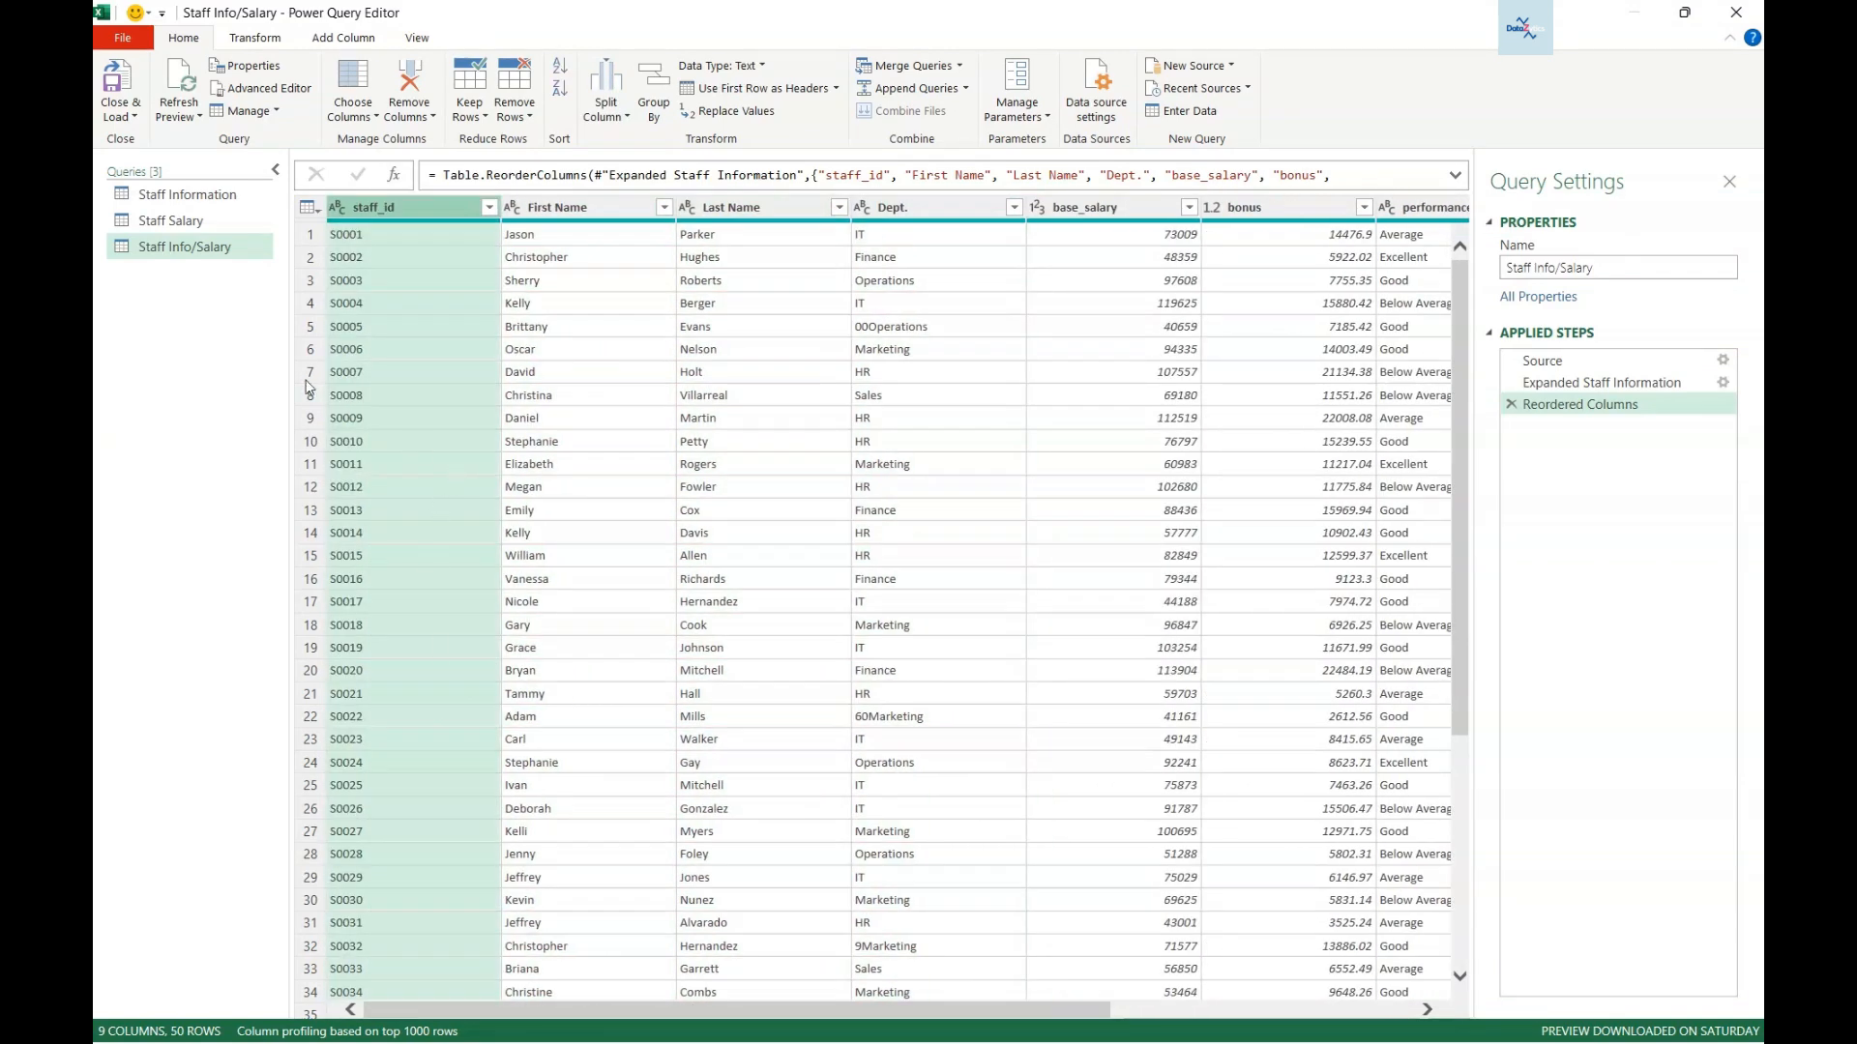
- Close & Load the merged query as a table on a new worksheet
click(136, 118)
click(162, 165)
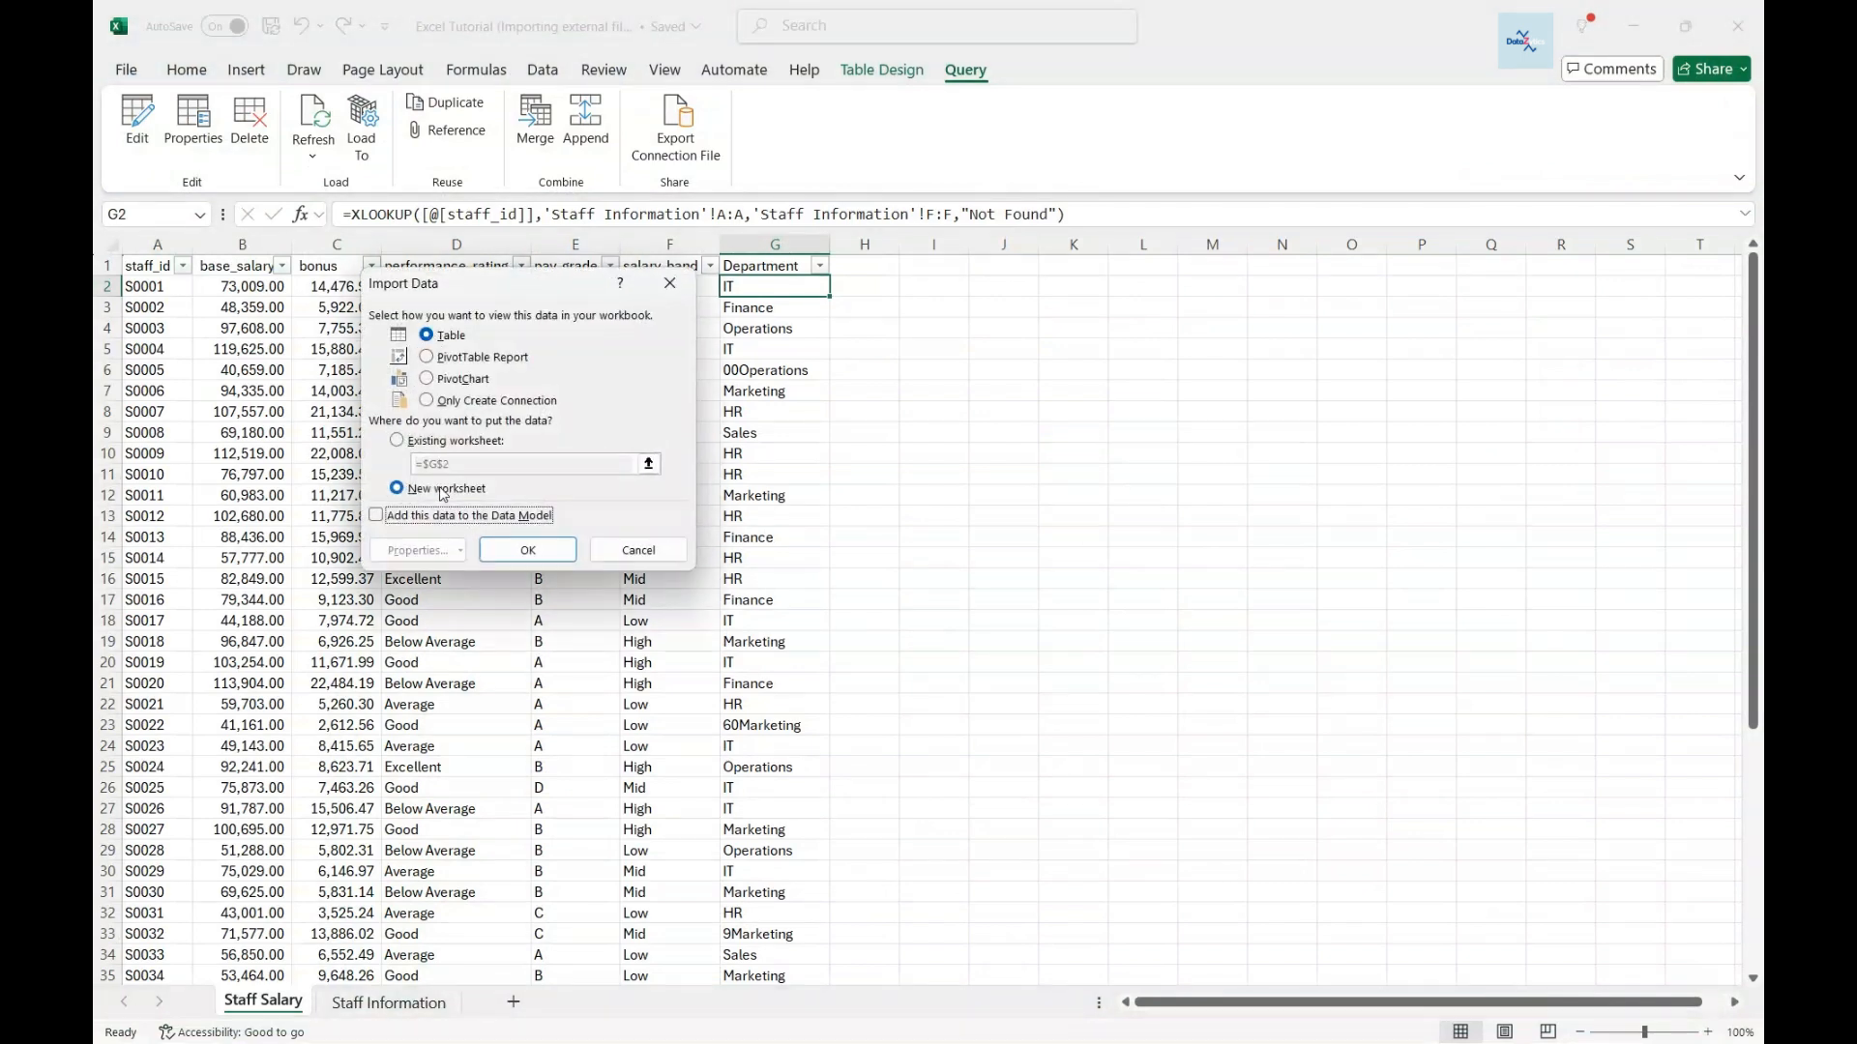
click(528, 551)
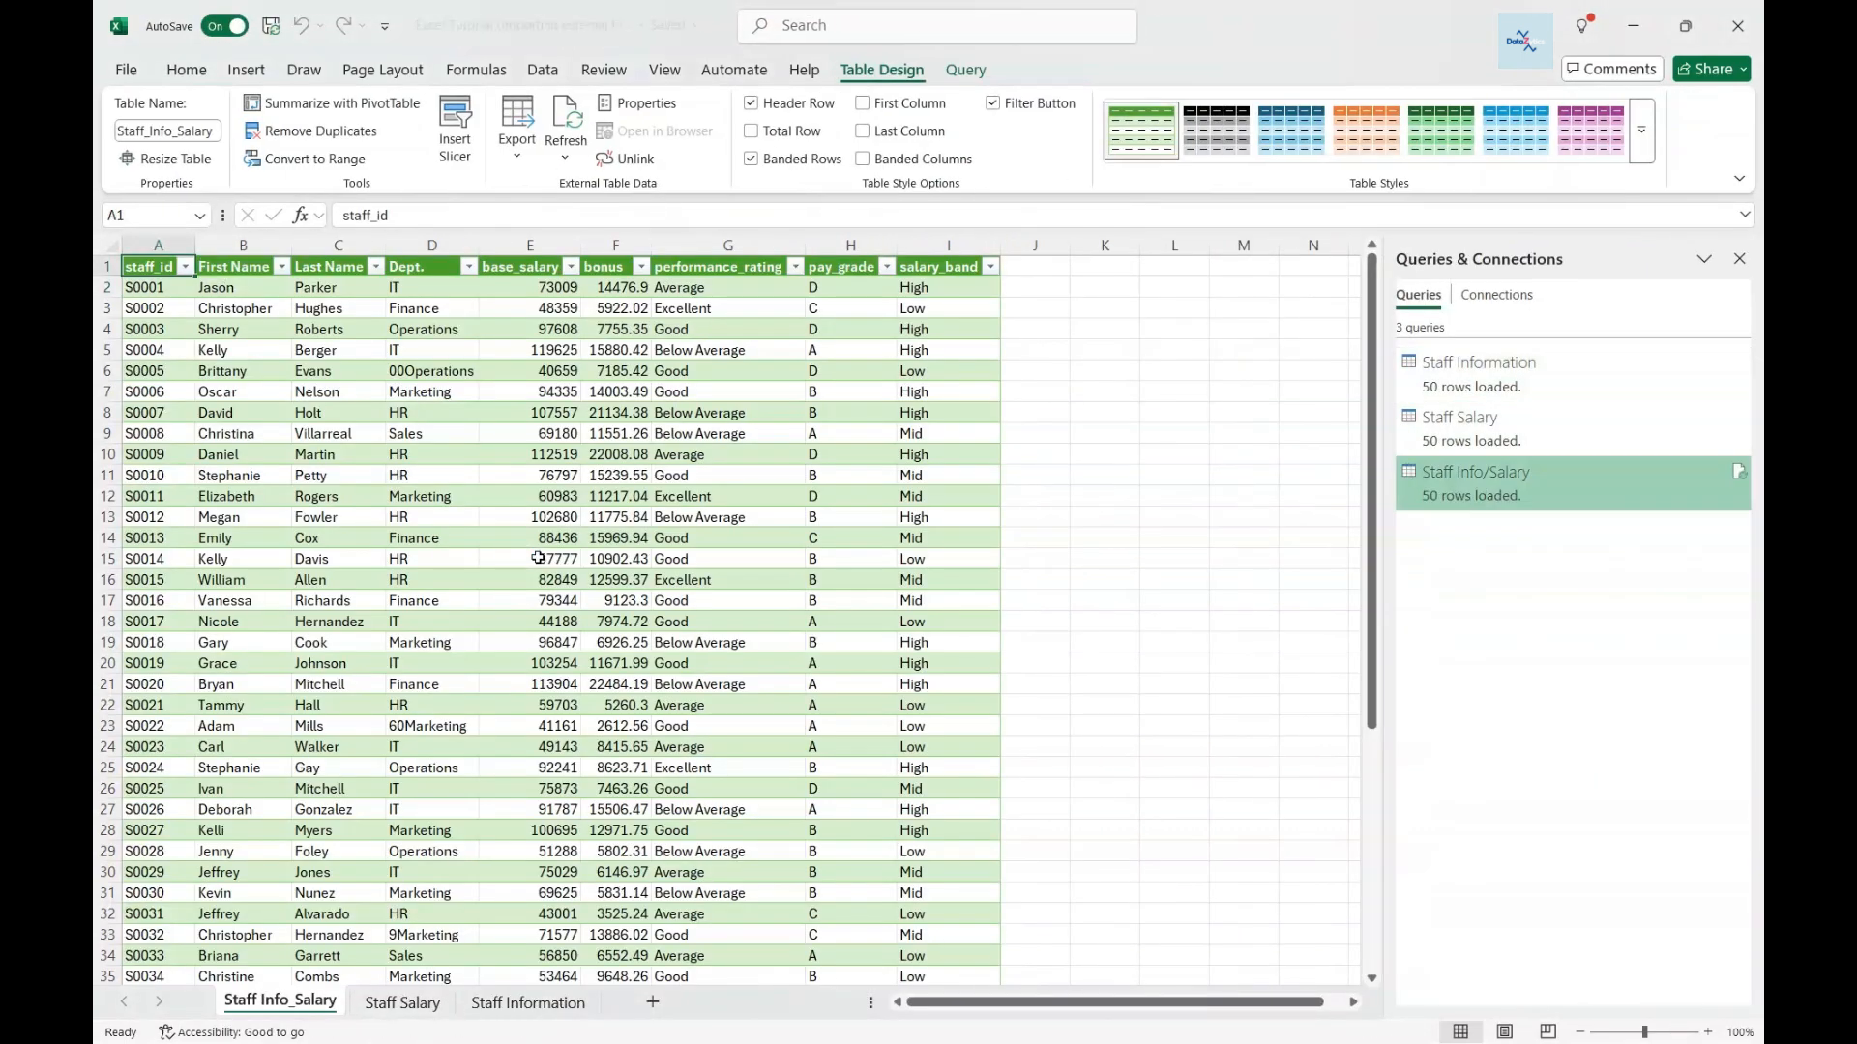
- Remove the green table style and widen the loaded table's columns
click(1641, 131)
click(1141, 149)
drag(291, 245, 318, 246)
drag(413, 245, 430, 246)
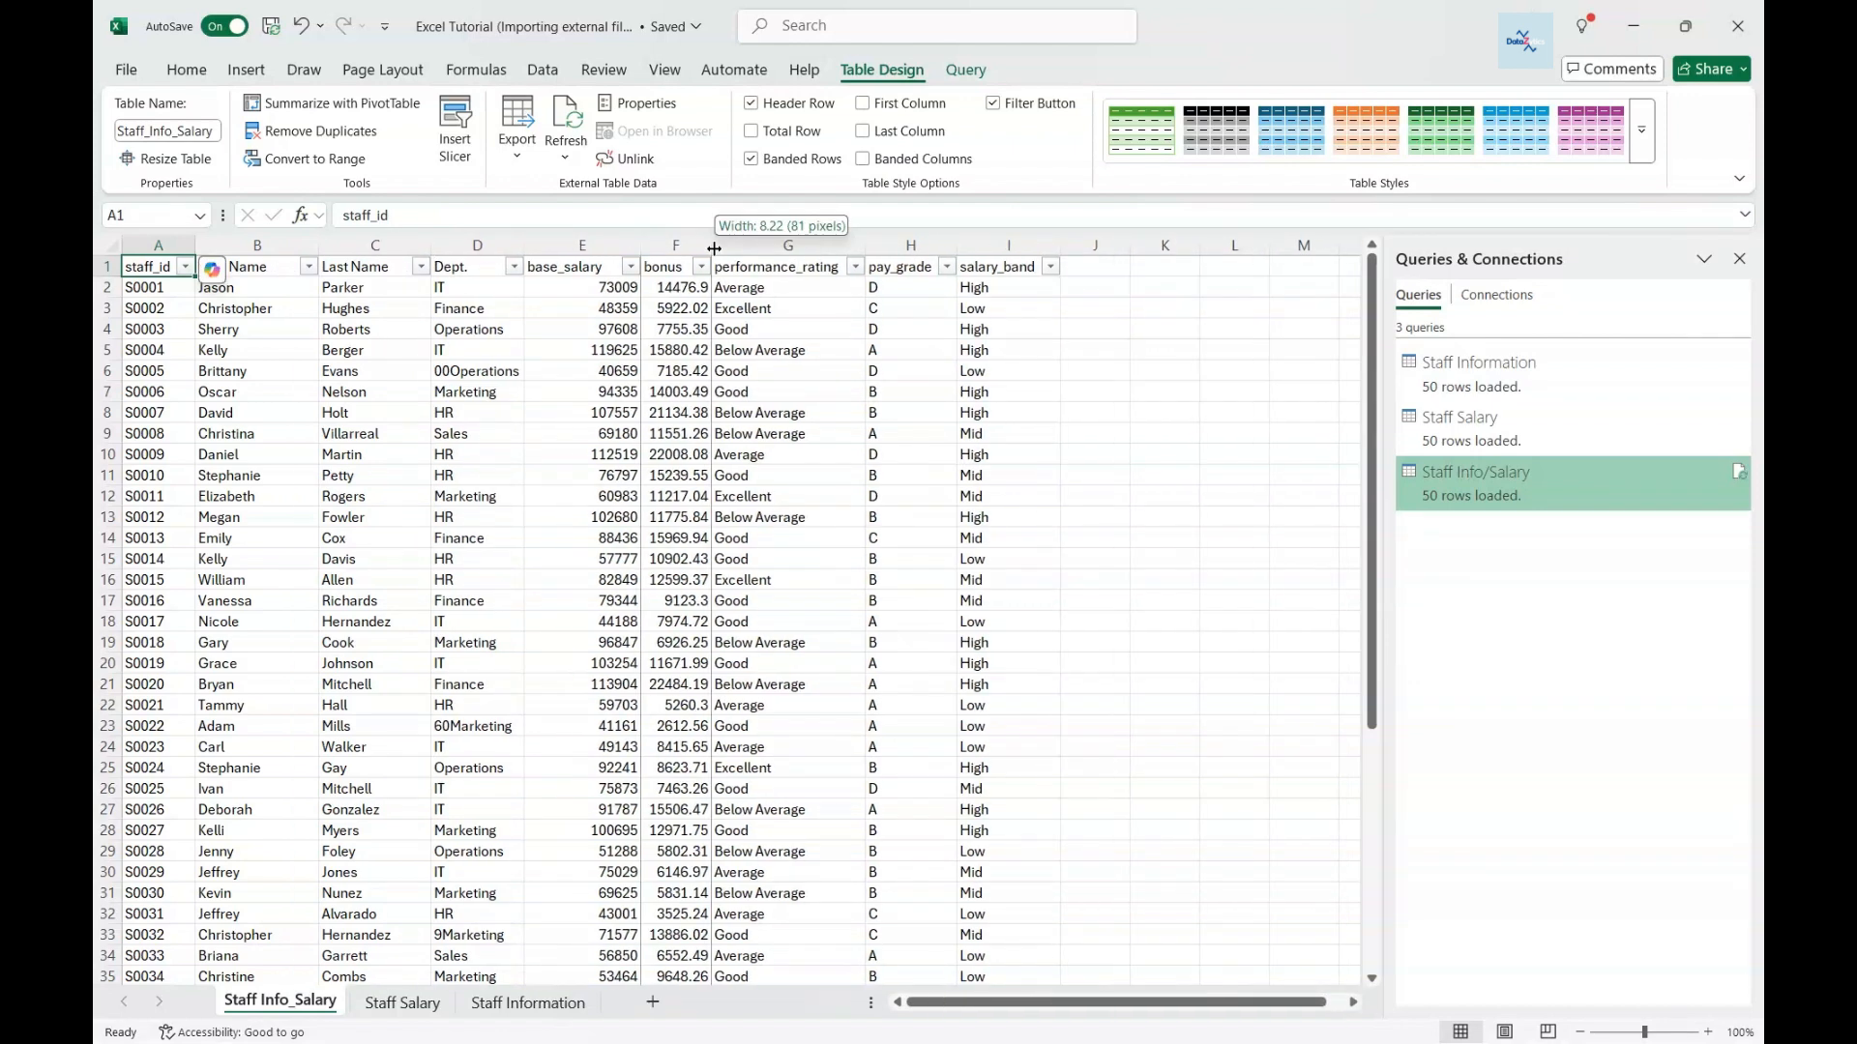
drag(710, 246, 742, 246)
drag(582, 245, 691, 245)
- Apply Comma Style to base_salary and bonus (E:F) and autofit the table columns
click(187, 69)
click(896, 145)
click(807, 285)
click(804, 249)
click(933, 248)
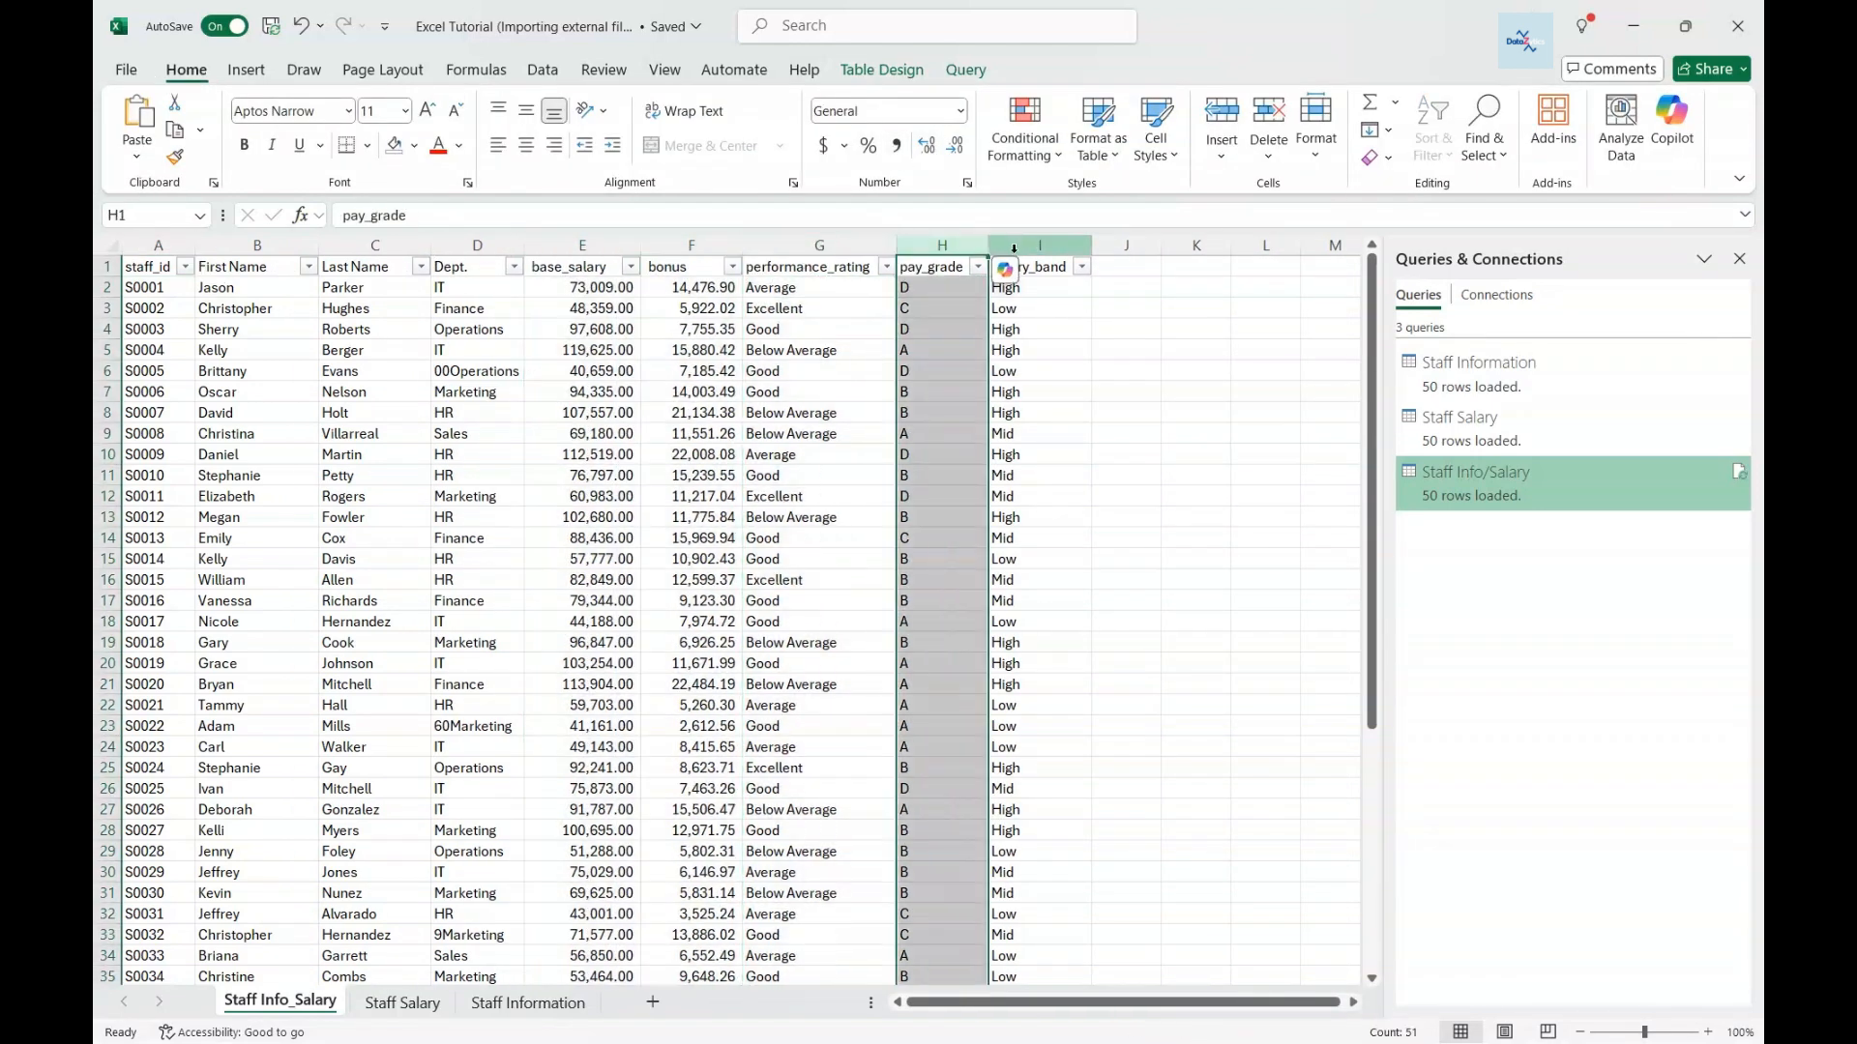
click(1014, 248)
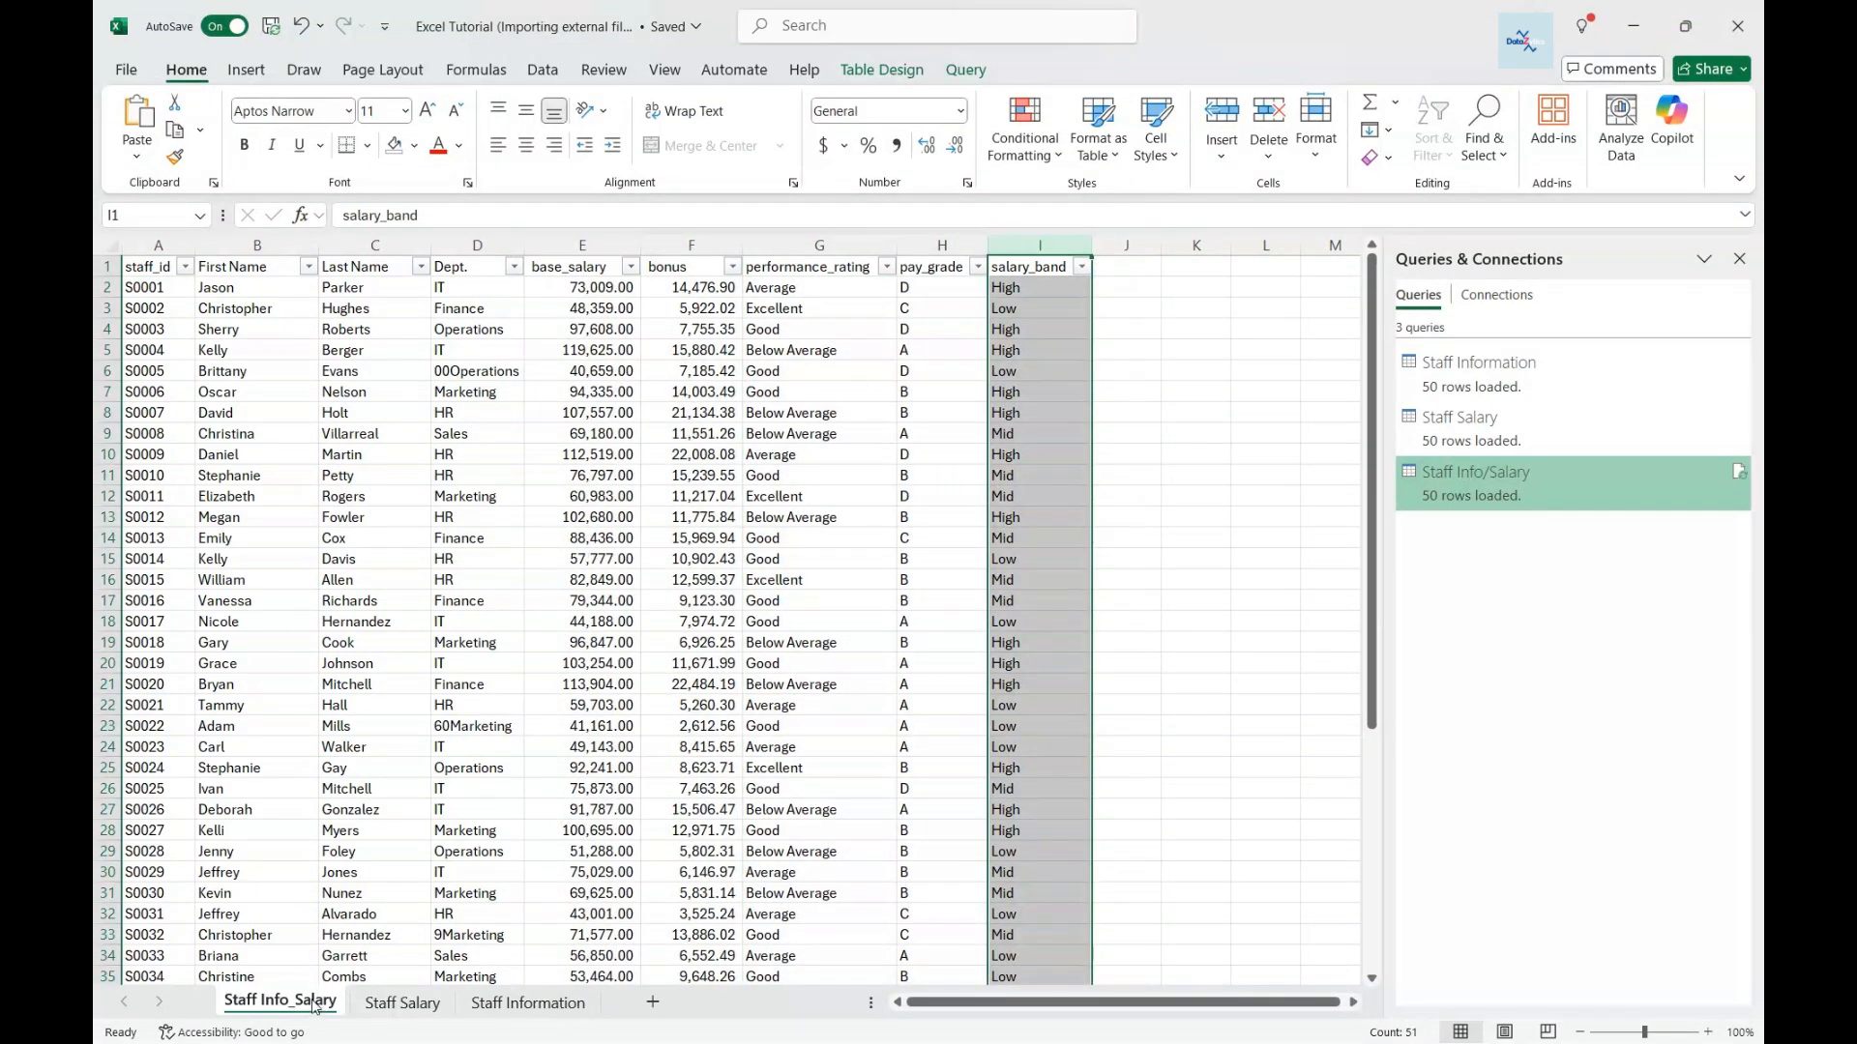
- Refresh the Staff Info/Salary query from the Queries & Connections pane
click(401, 1003)
click(527, 1002)
click(279, 1001)
click(1739, 471)
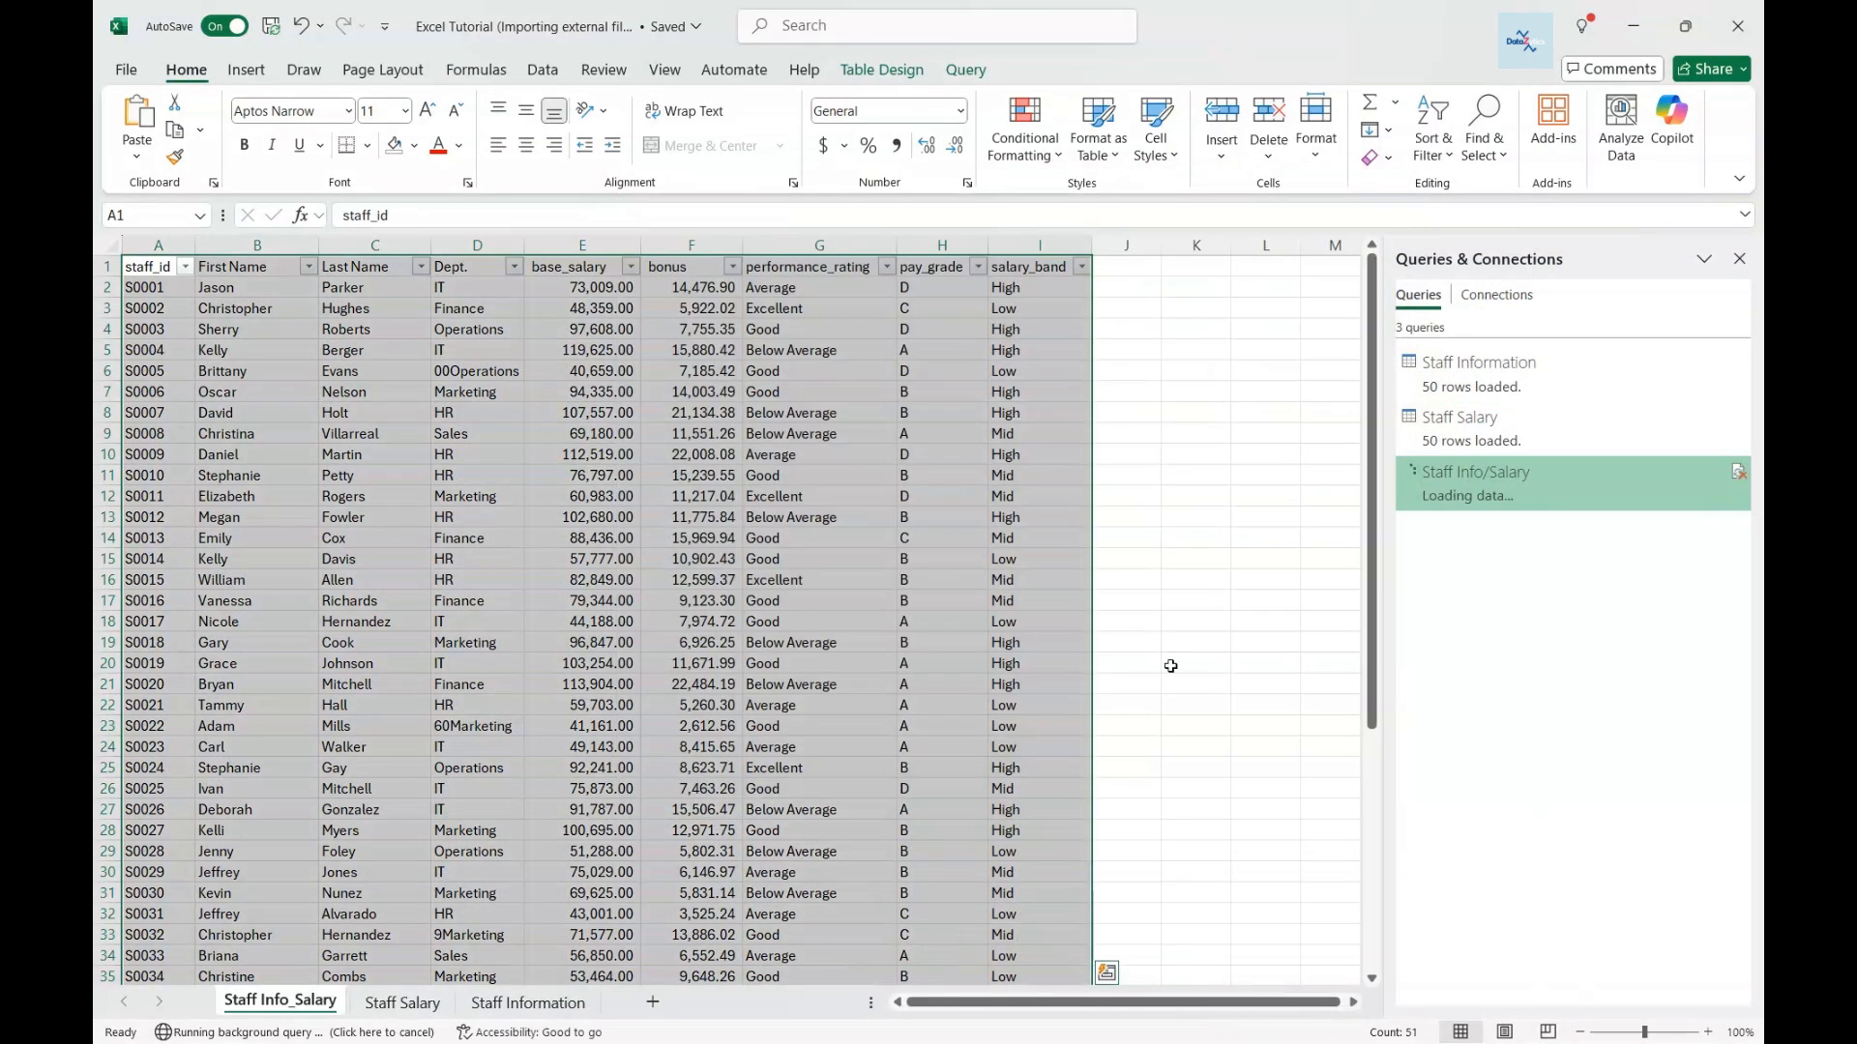
- Compare the source sheets, then select cell A1 in the Staff Info_Salary table
click(401, 1003)
click(527, 1003)
click(401, 1003)
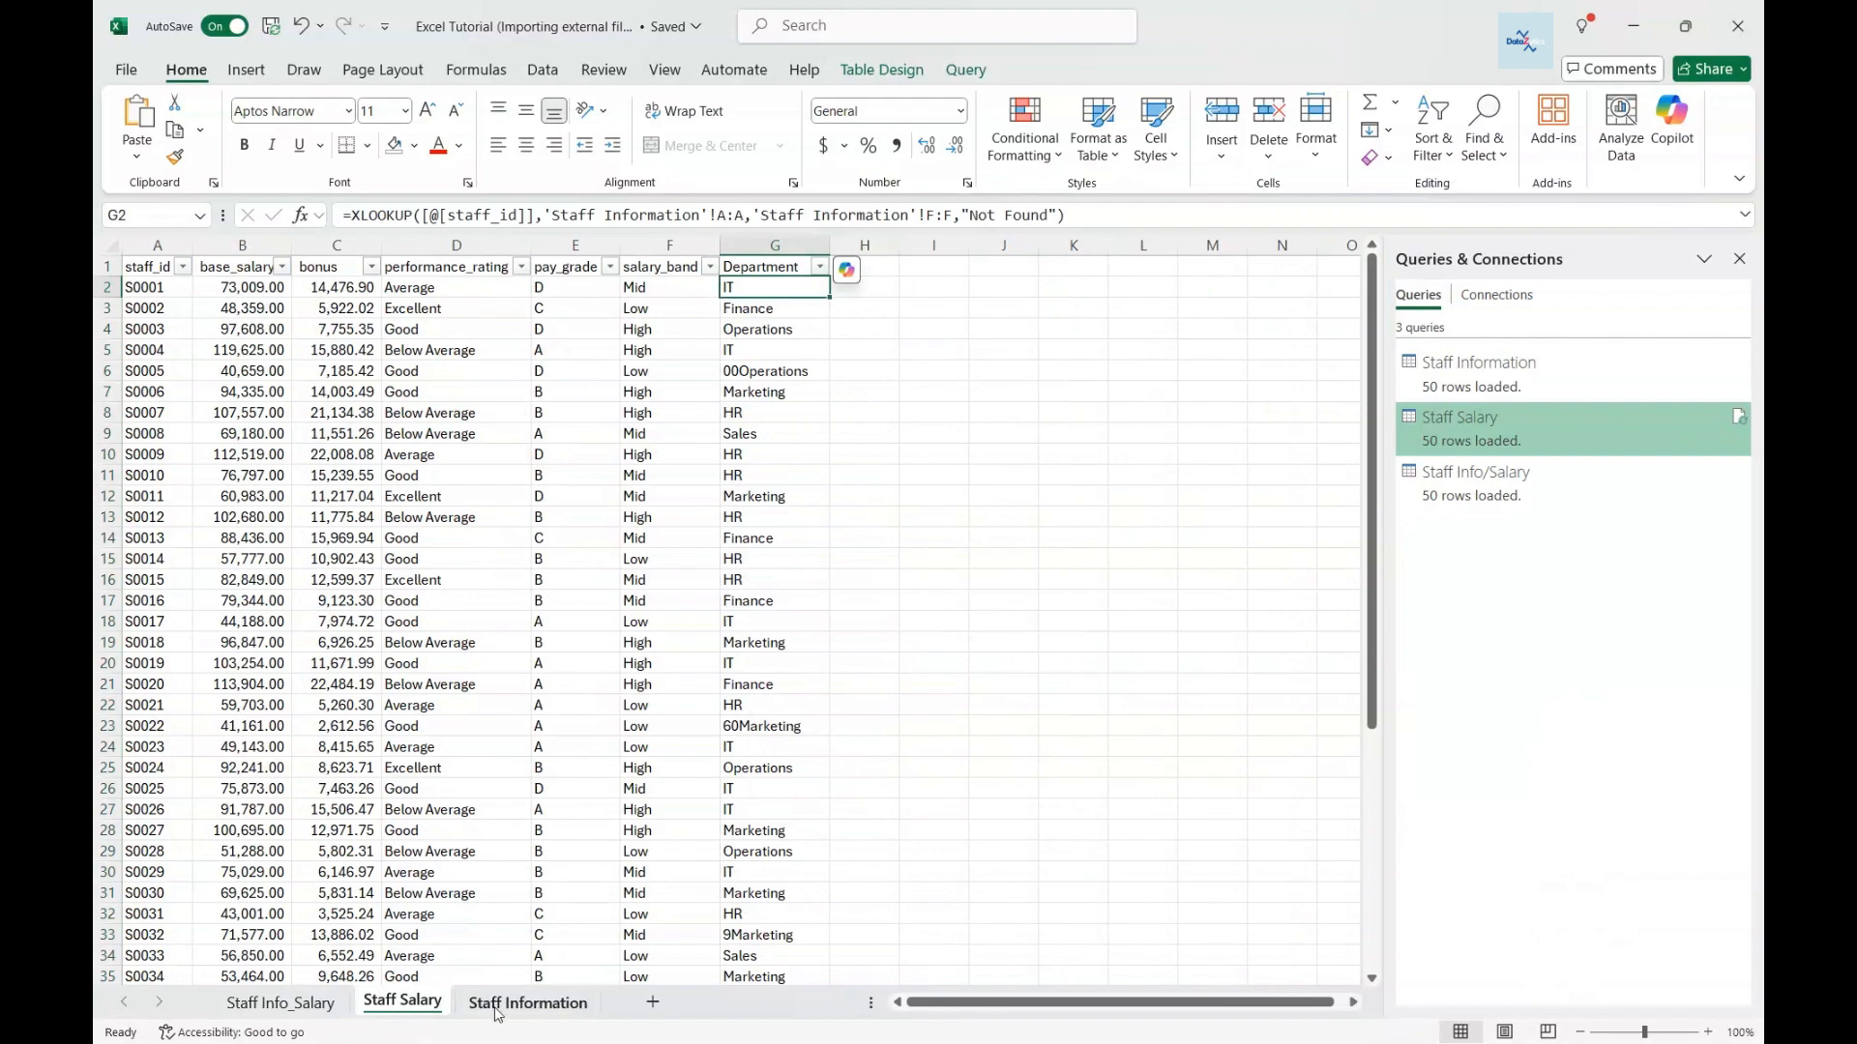
click(527, 1003)
click(401, 1003)
click(275, 1001)
click(1042, 268)
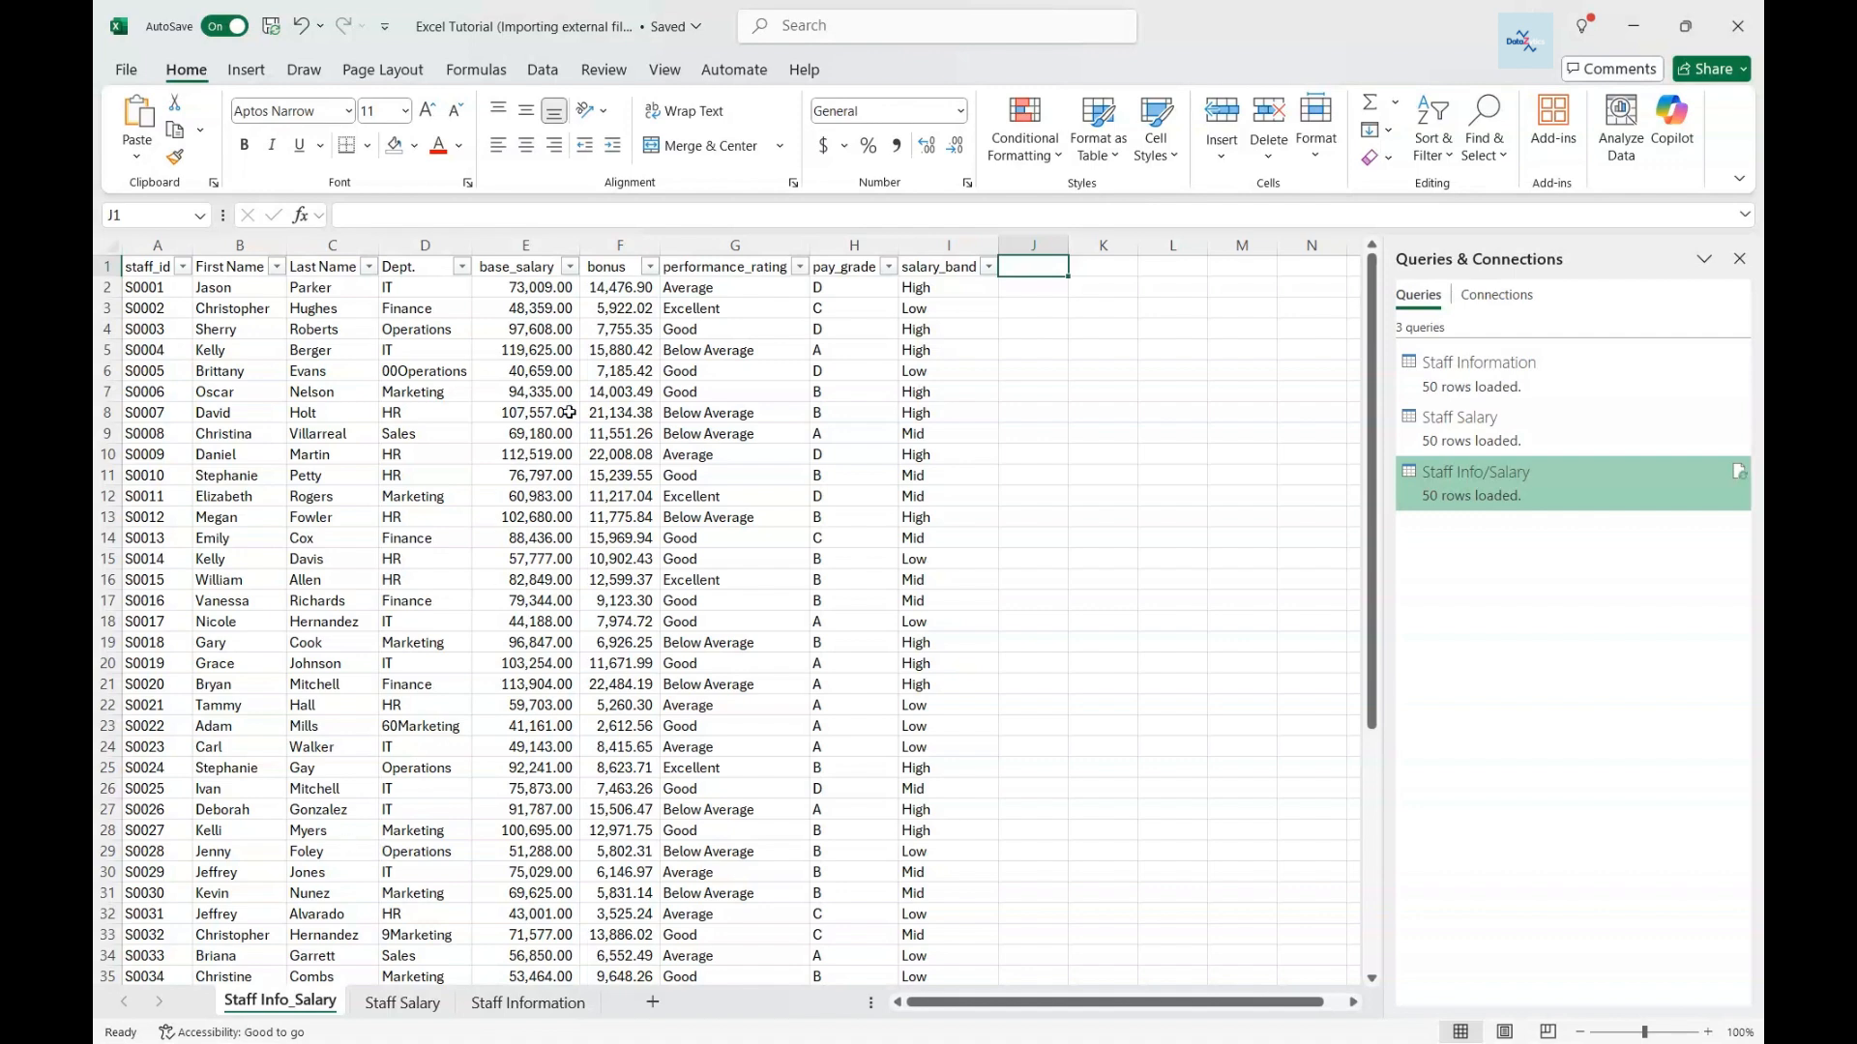
click(153, 267)
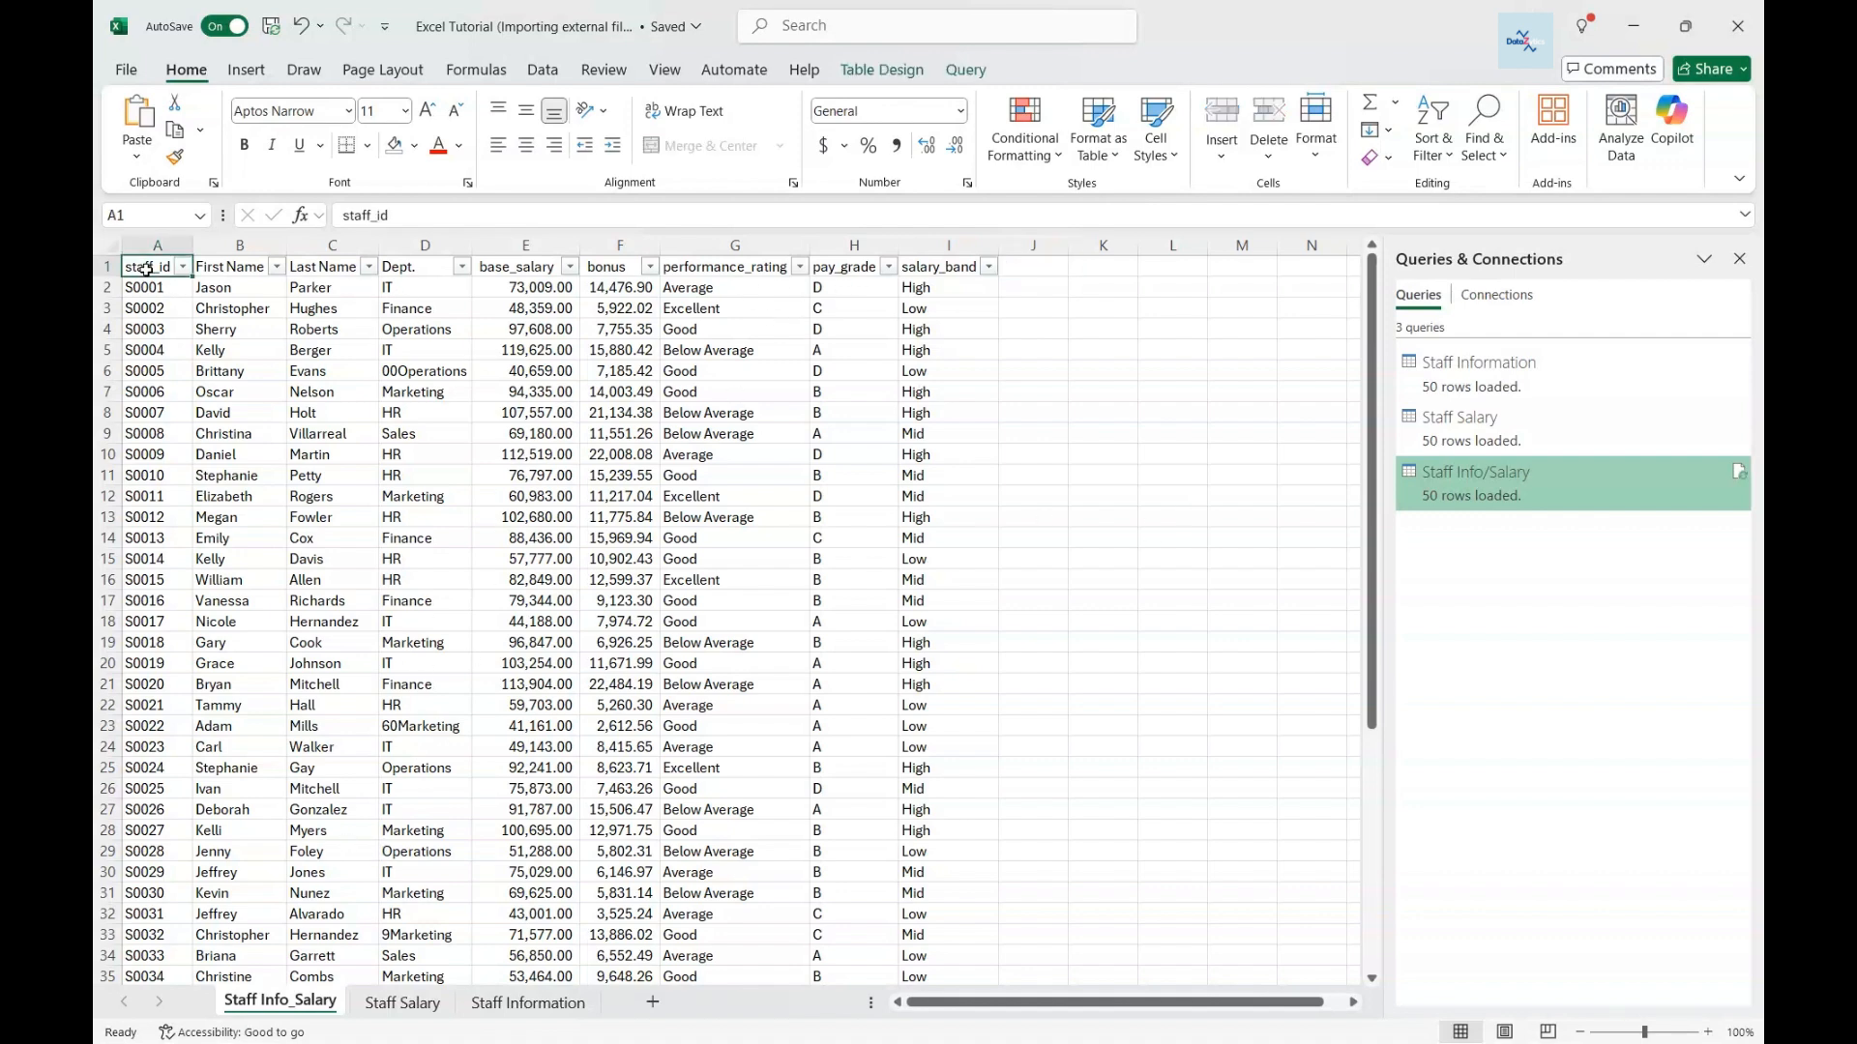
click(963, 83)
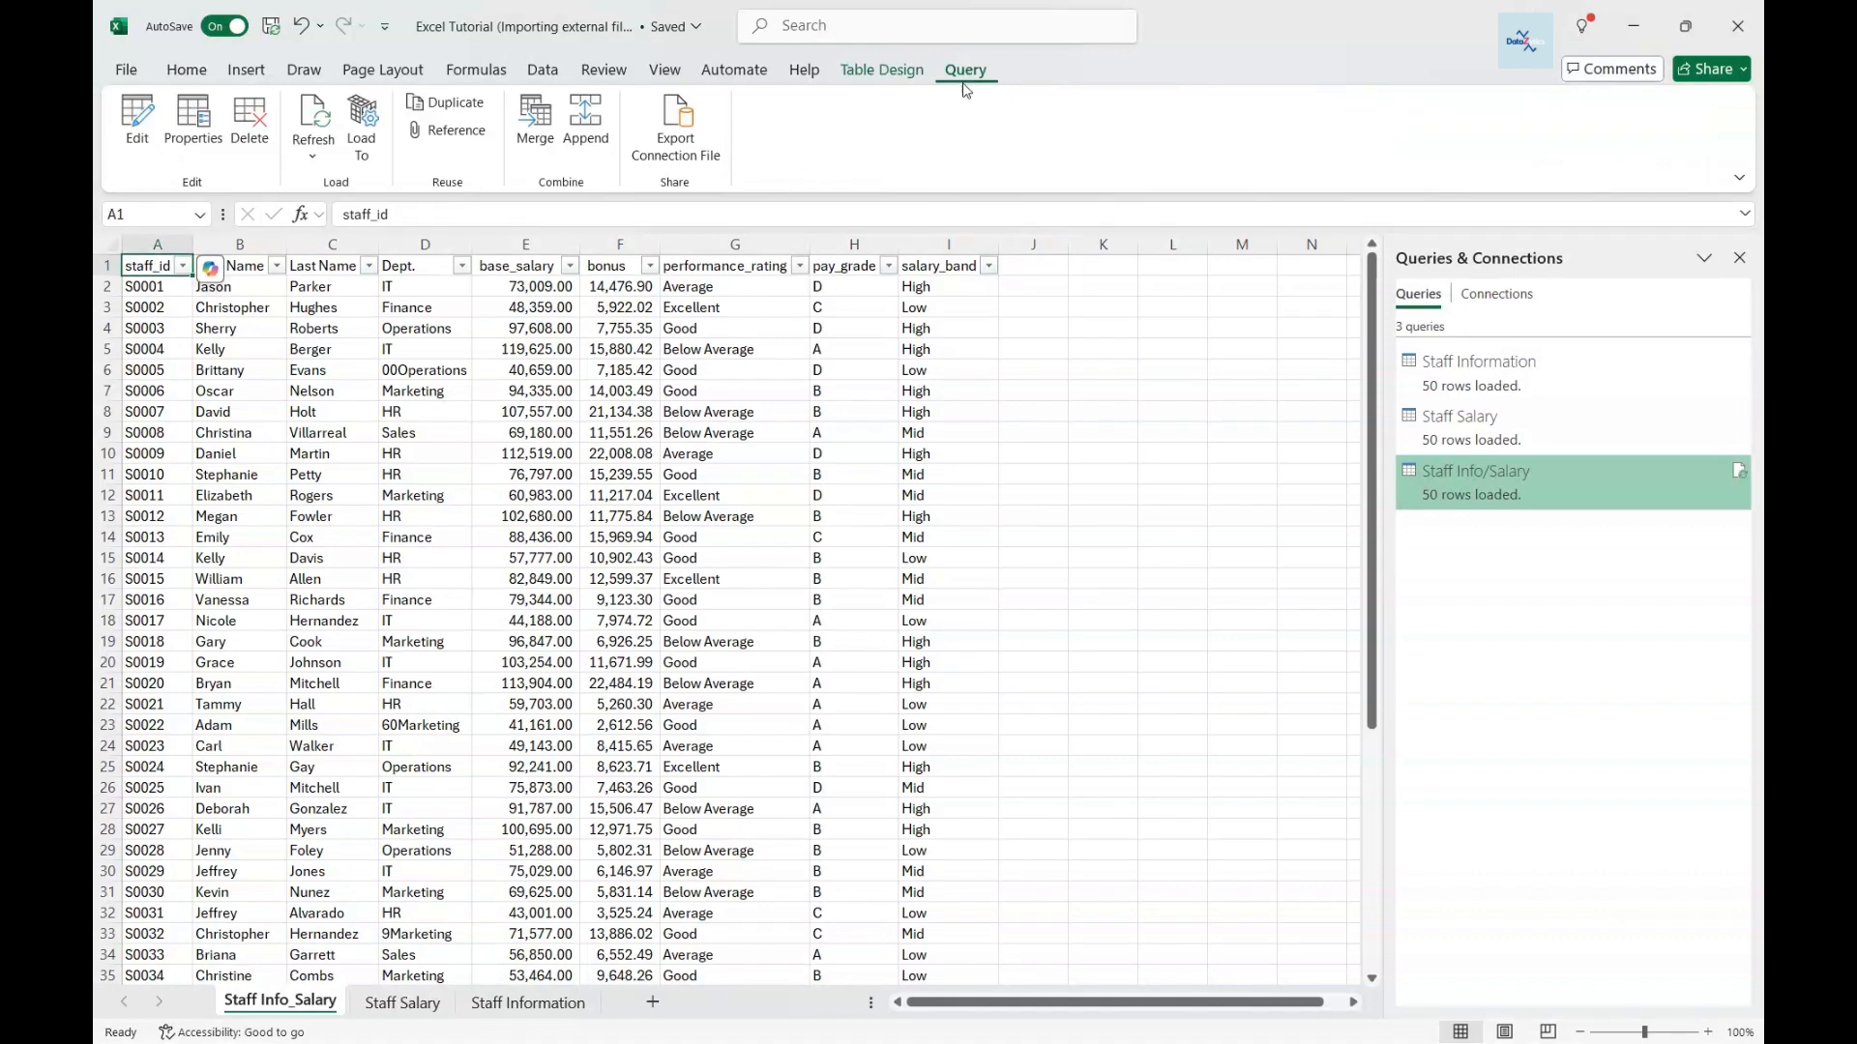
- Edit the Staff Info/Salary query and reopen the Expanded Staff Information step's column choices
click(140, 136)
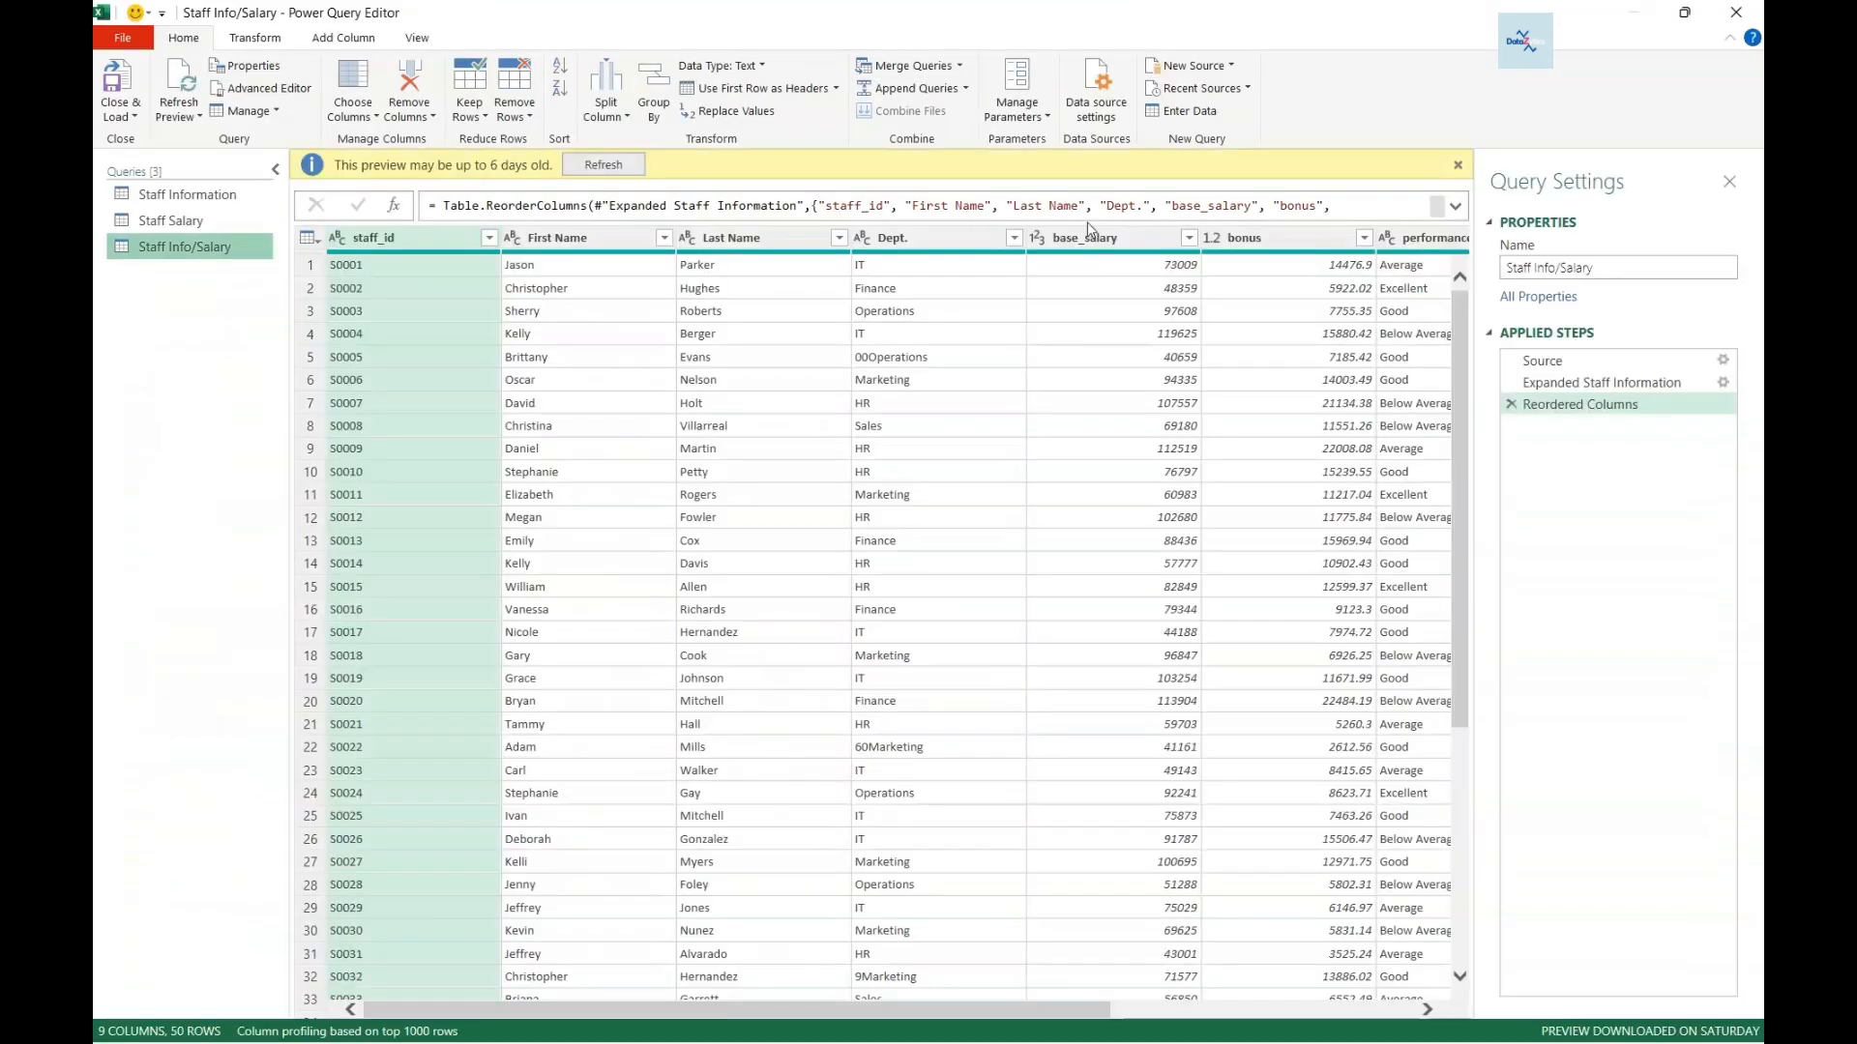
click(1459, 165)
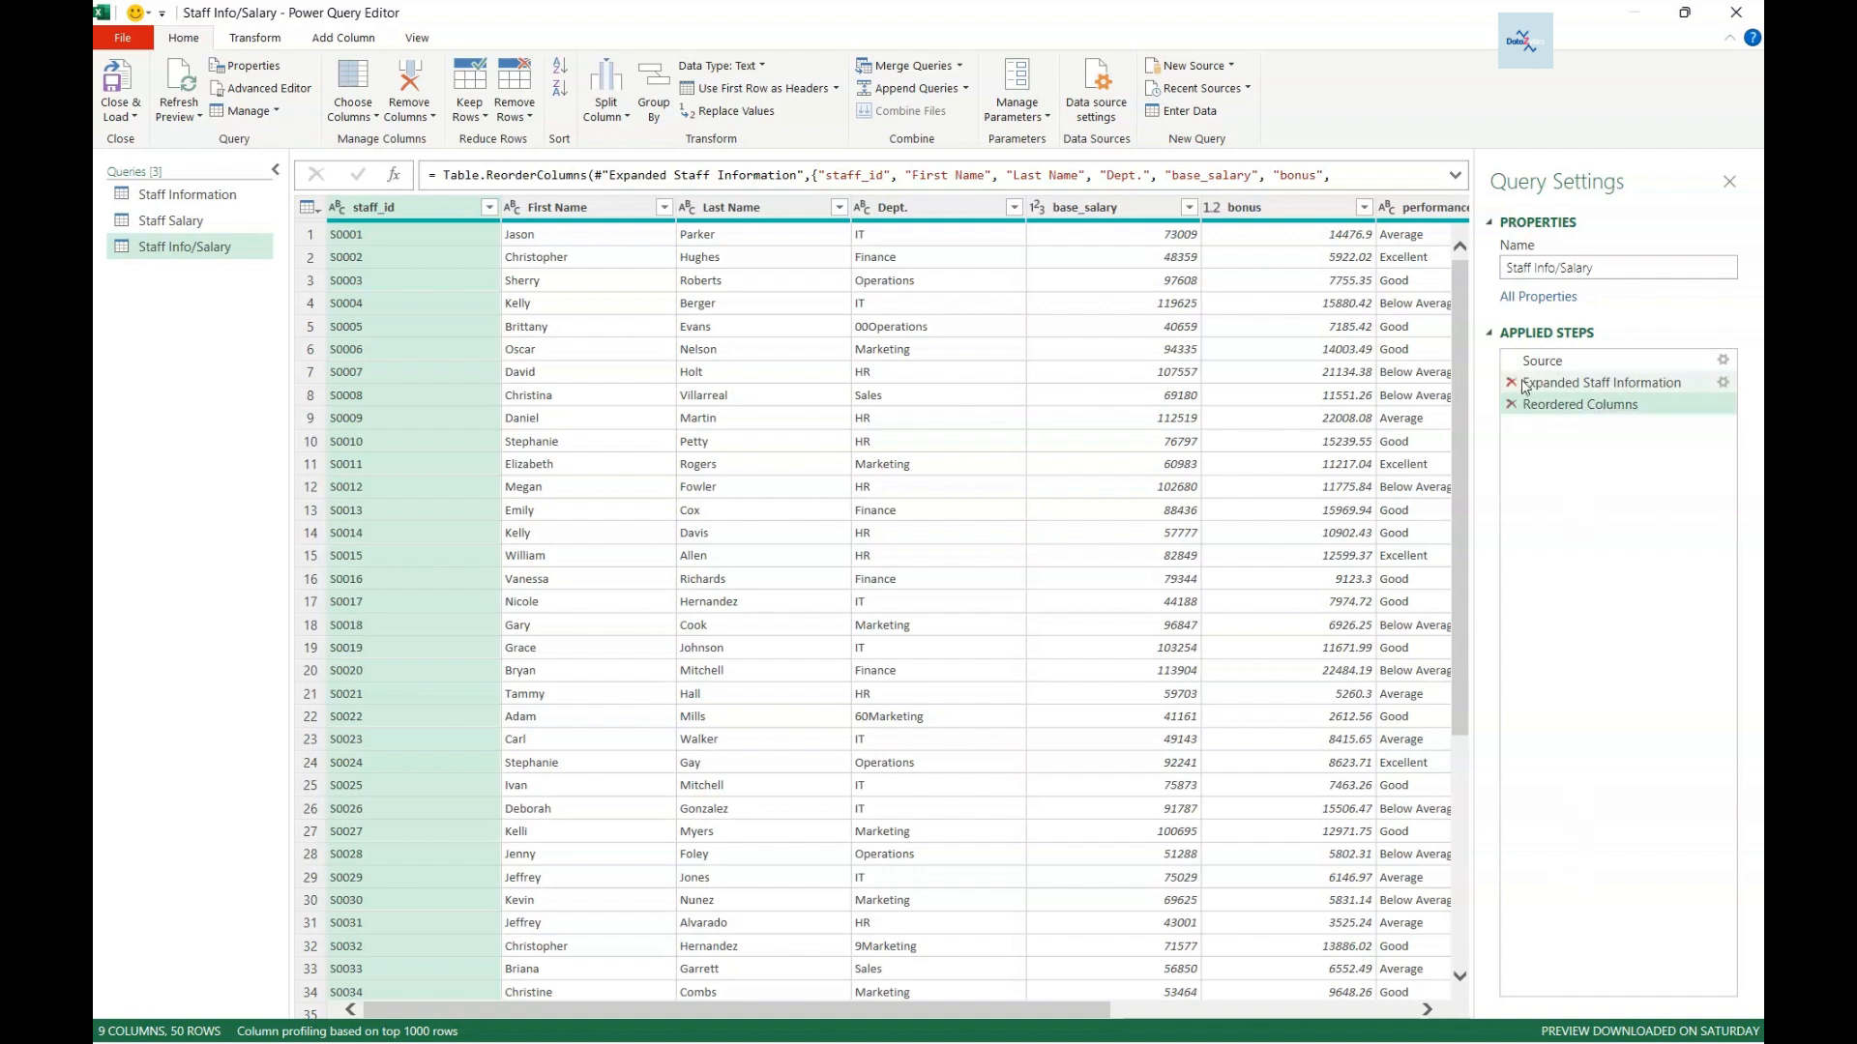
click(1724, 385)
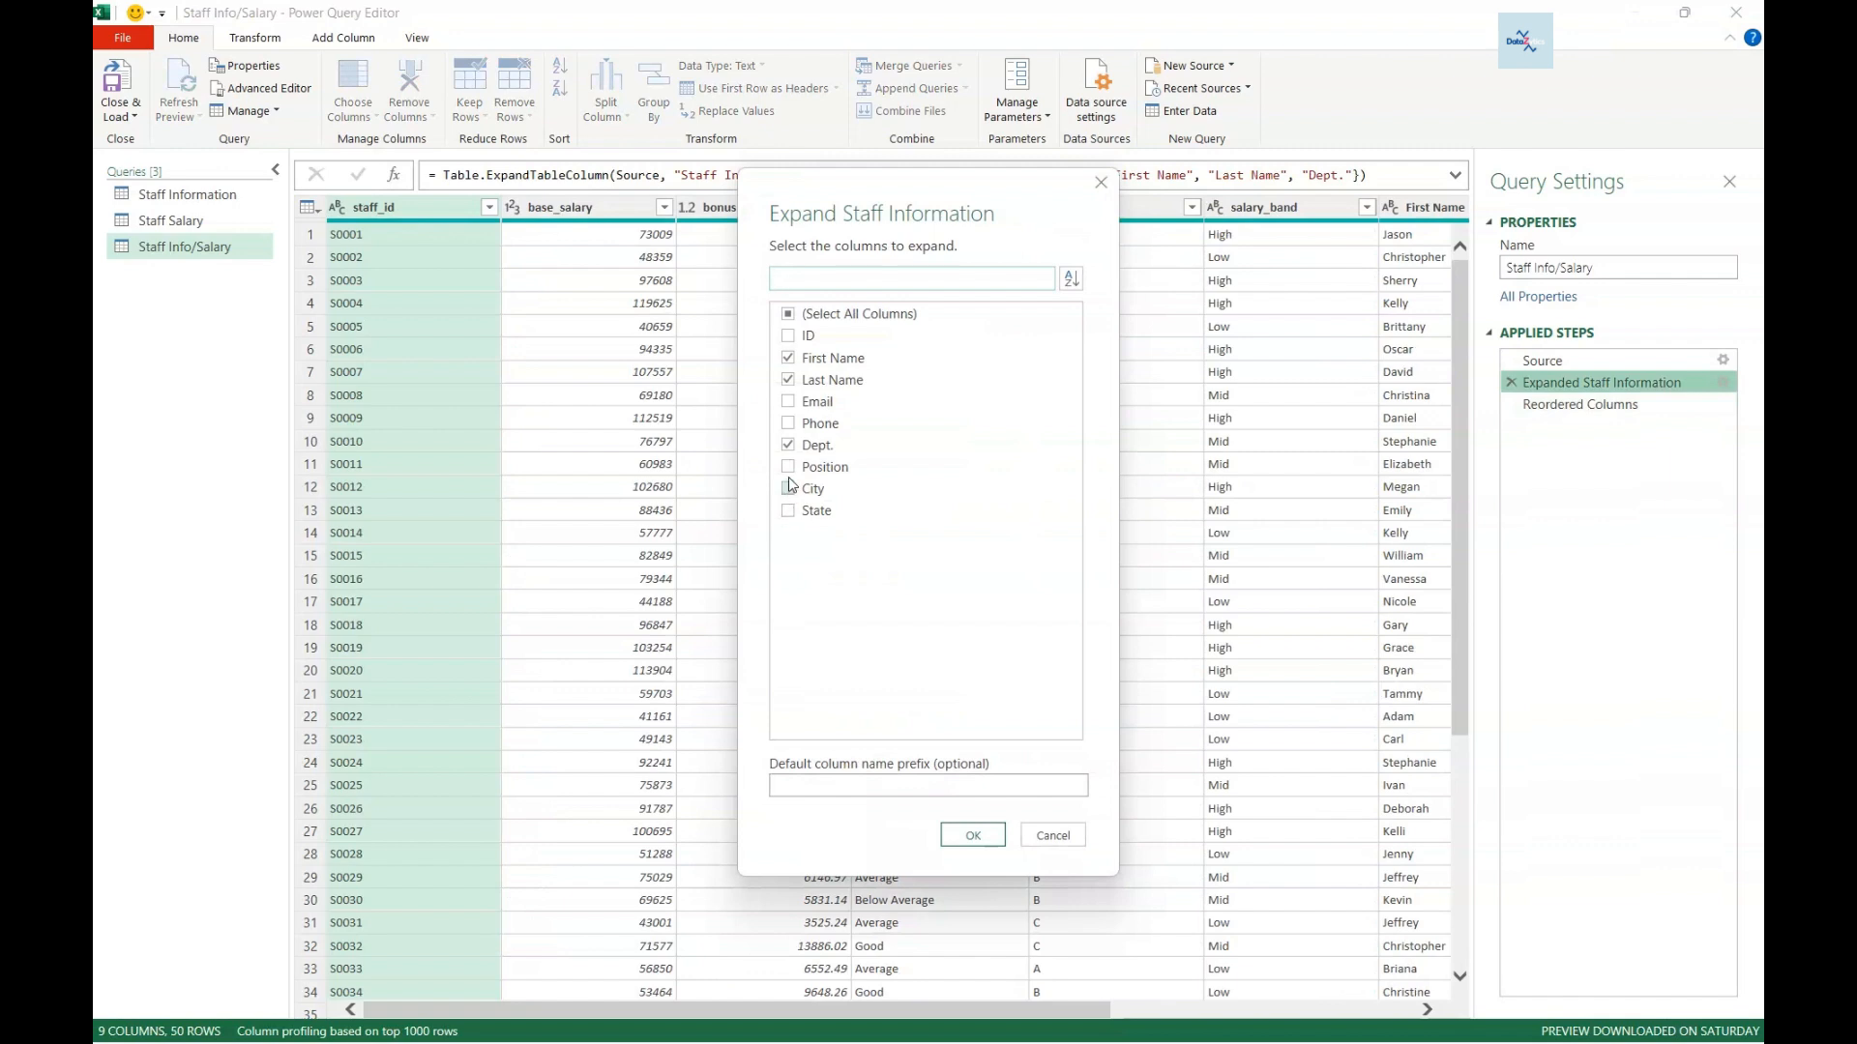
- Add Email to the Staff Information expansion and return to the Reordered Columns step
click(788, 401)
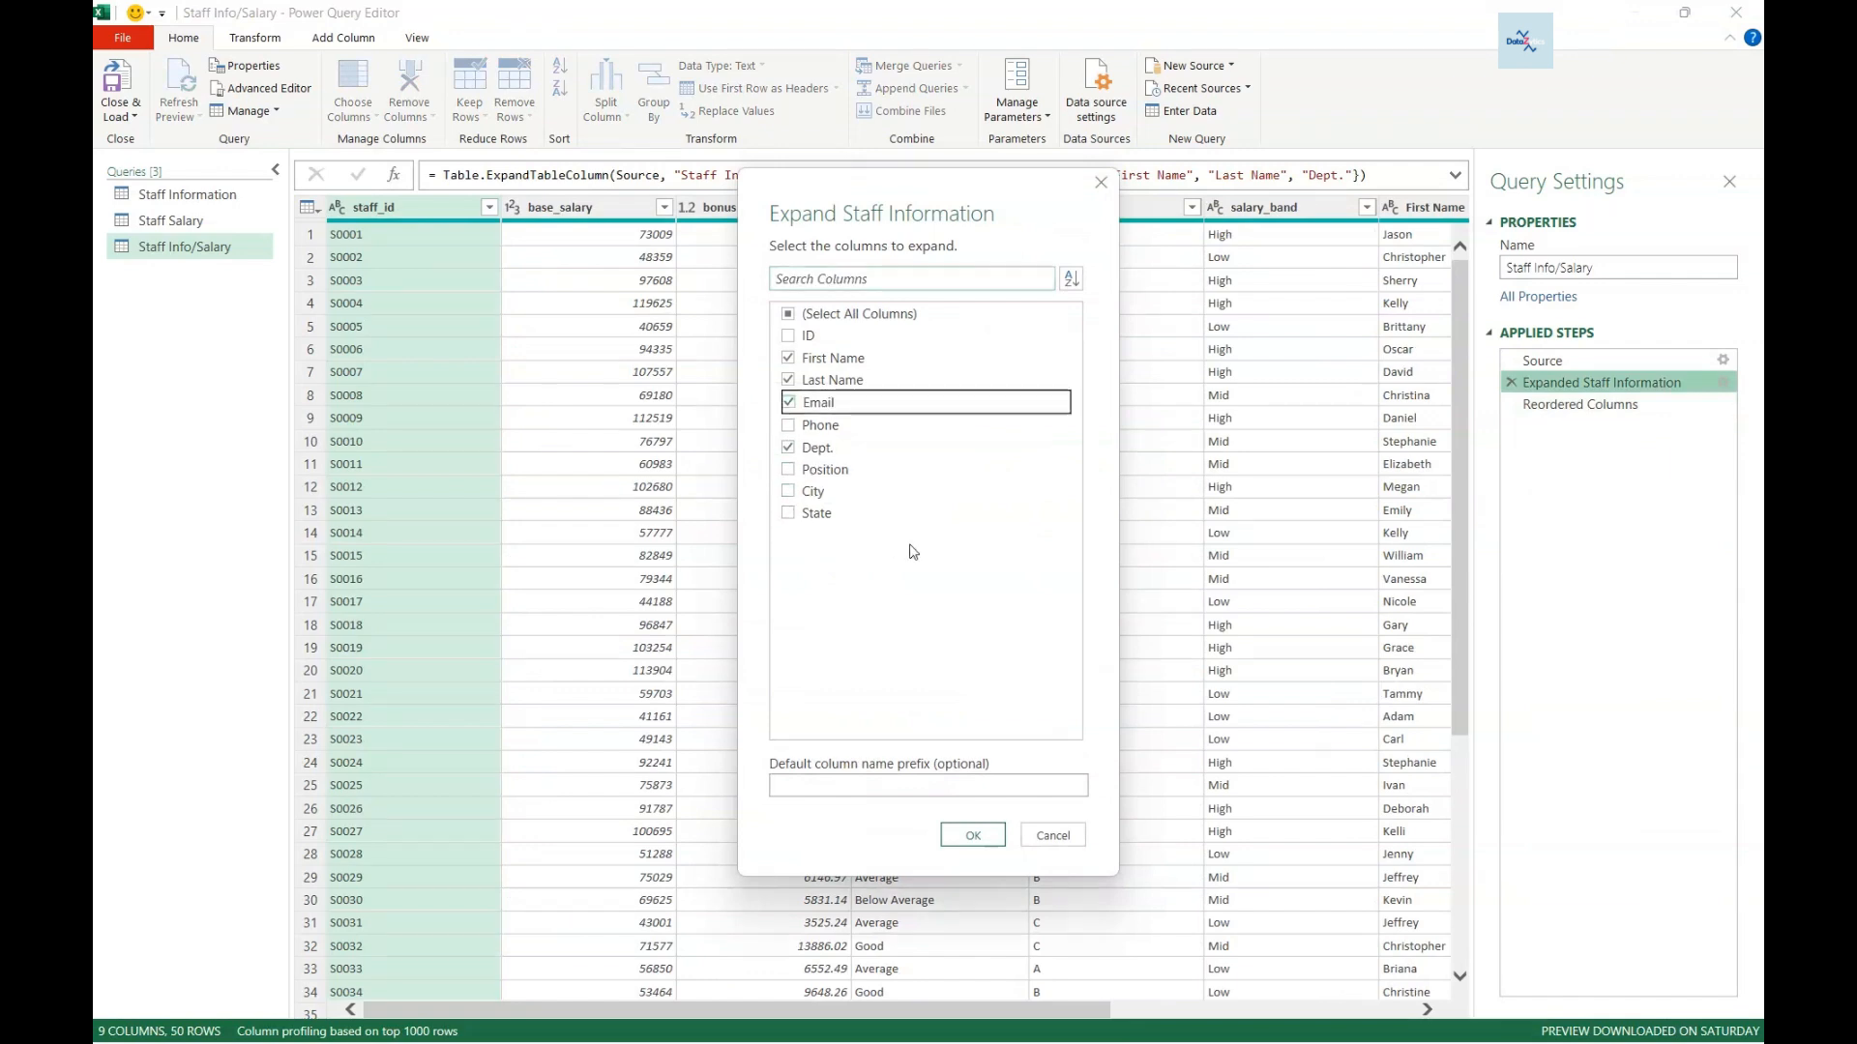
click(971, 836)
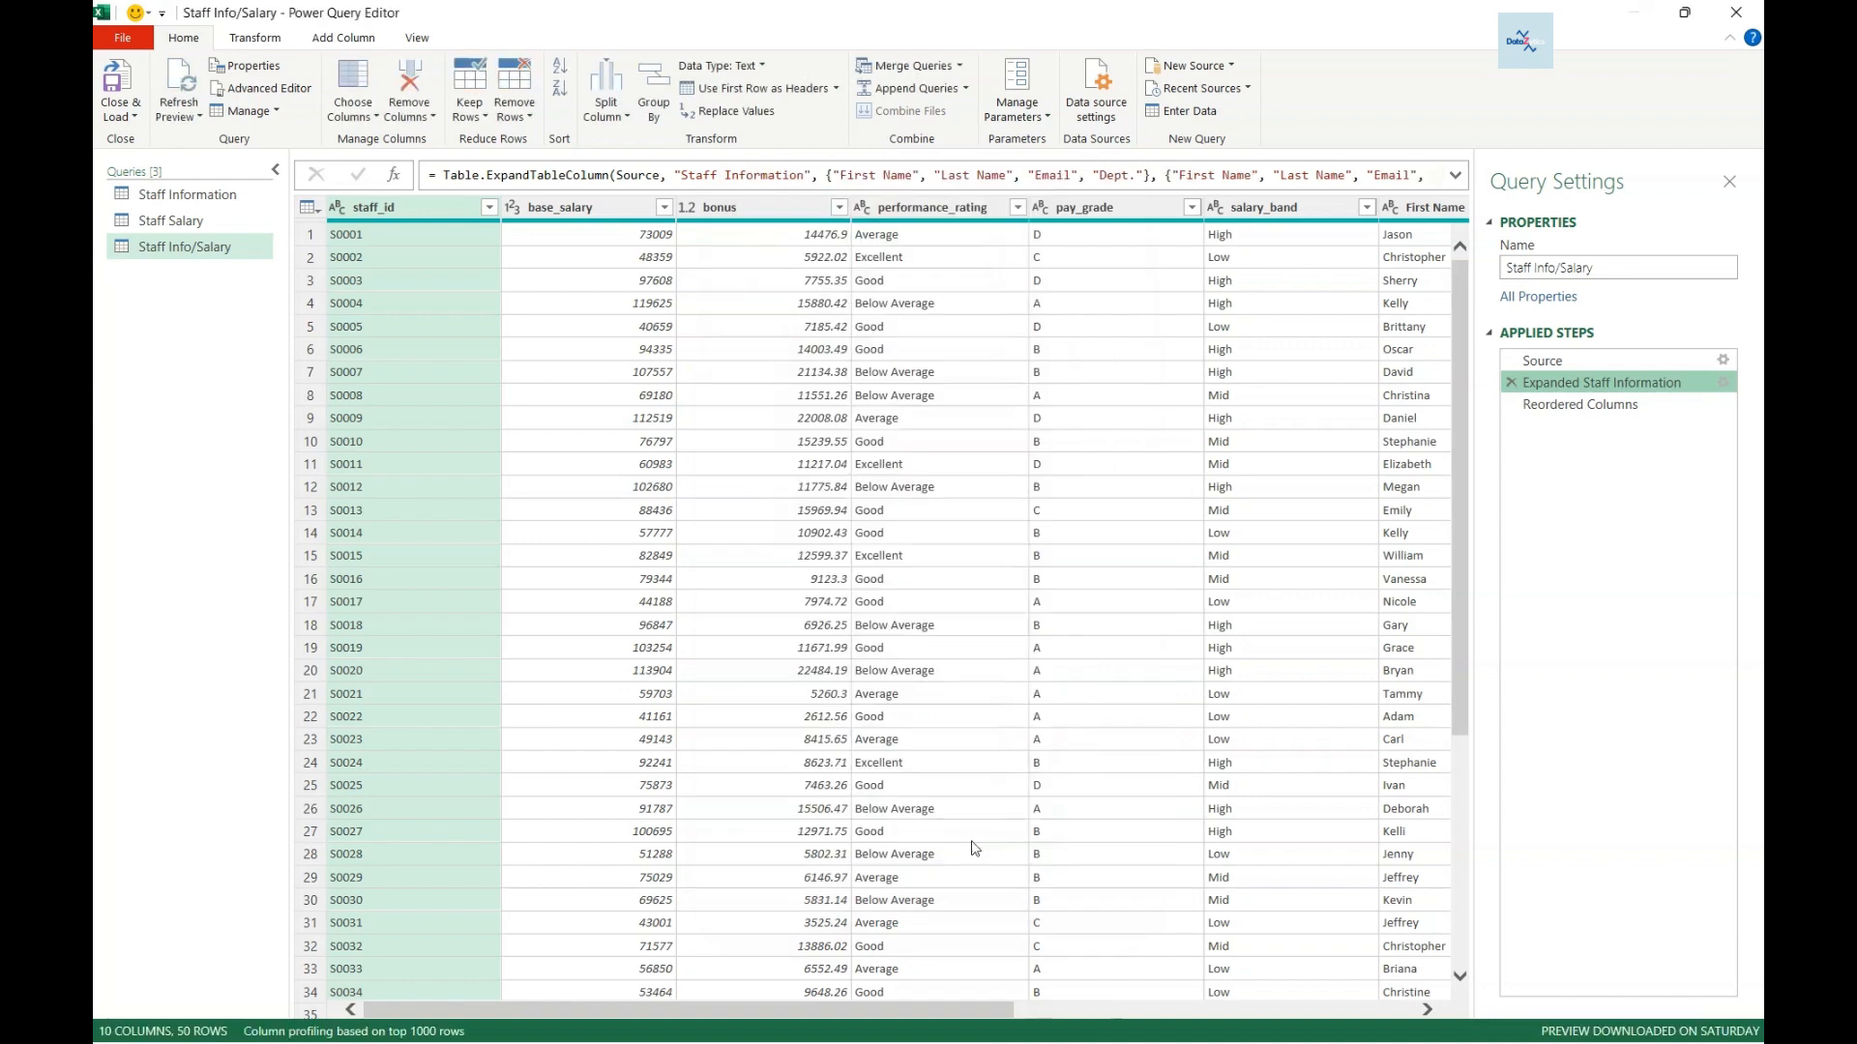
drag(949, 1012, 1381, 1025)
click(1568, 406)
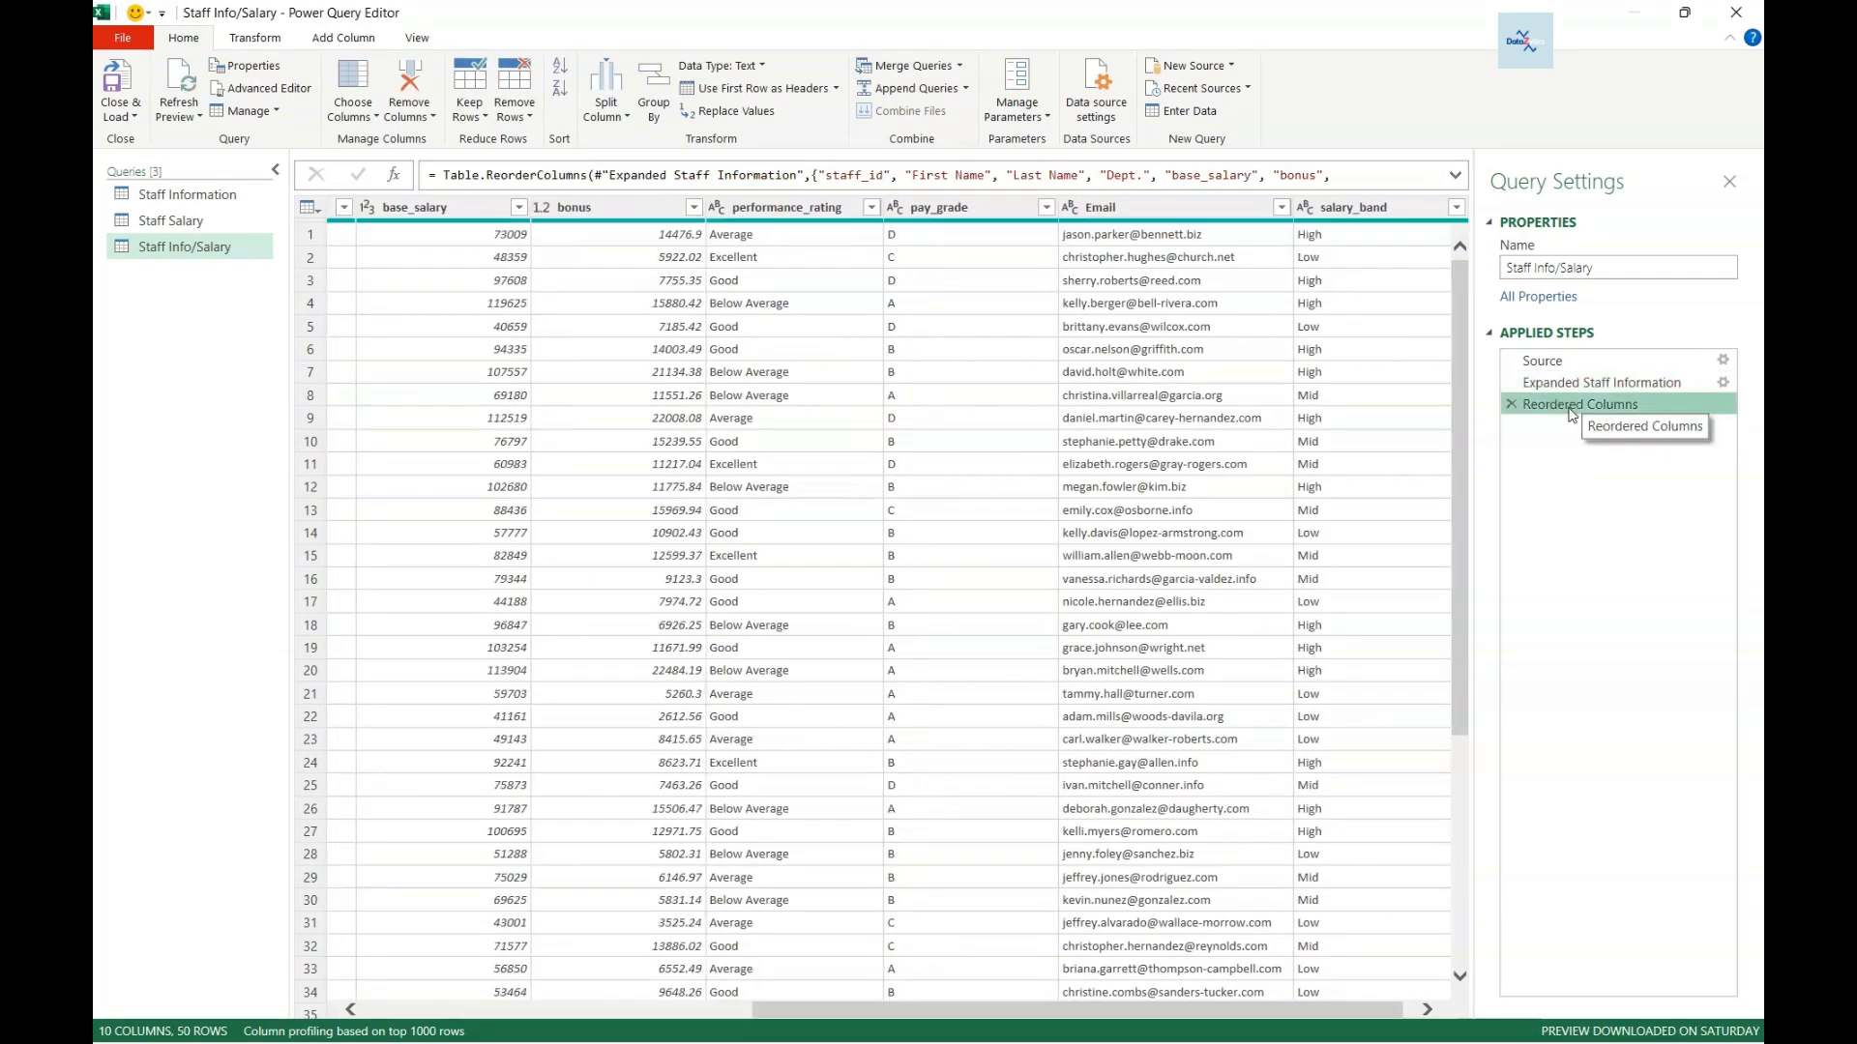
- Move the Email column right after Dept. and widen it
drag(1105, 1021, 1057, 1025)
click(1247, 218)
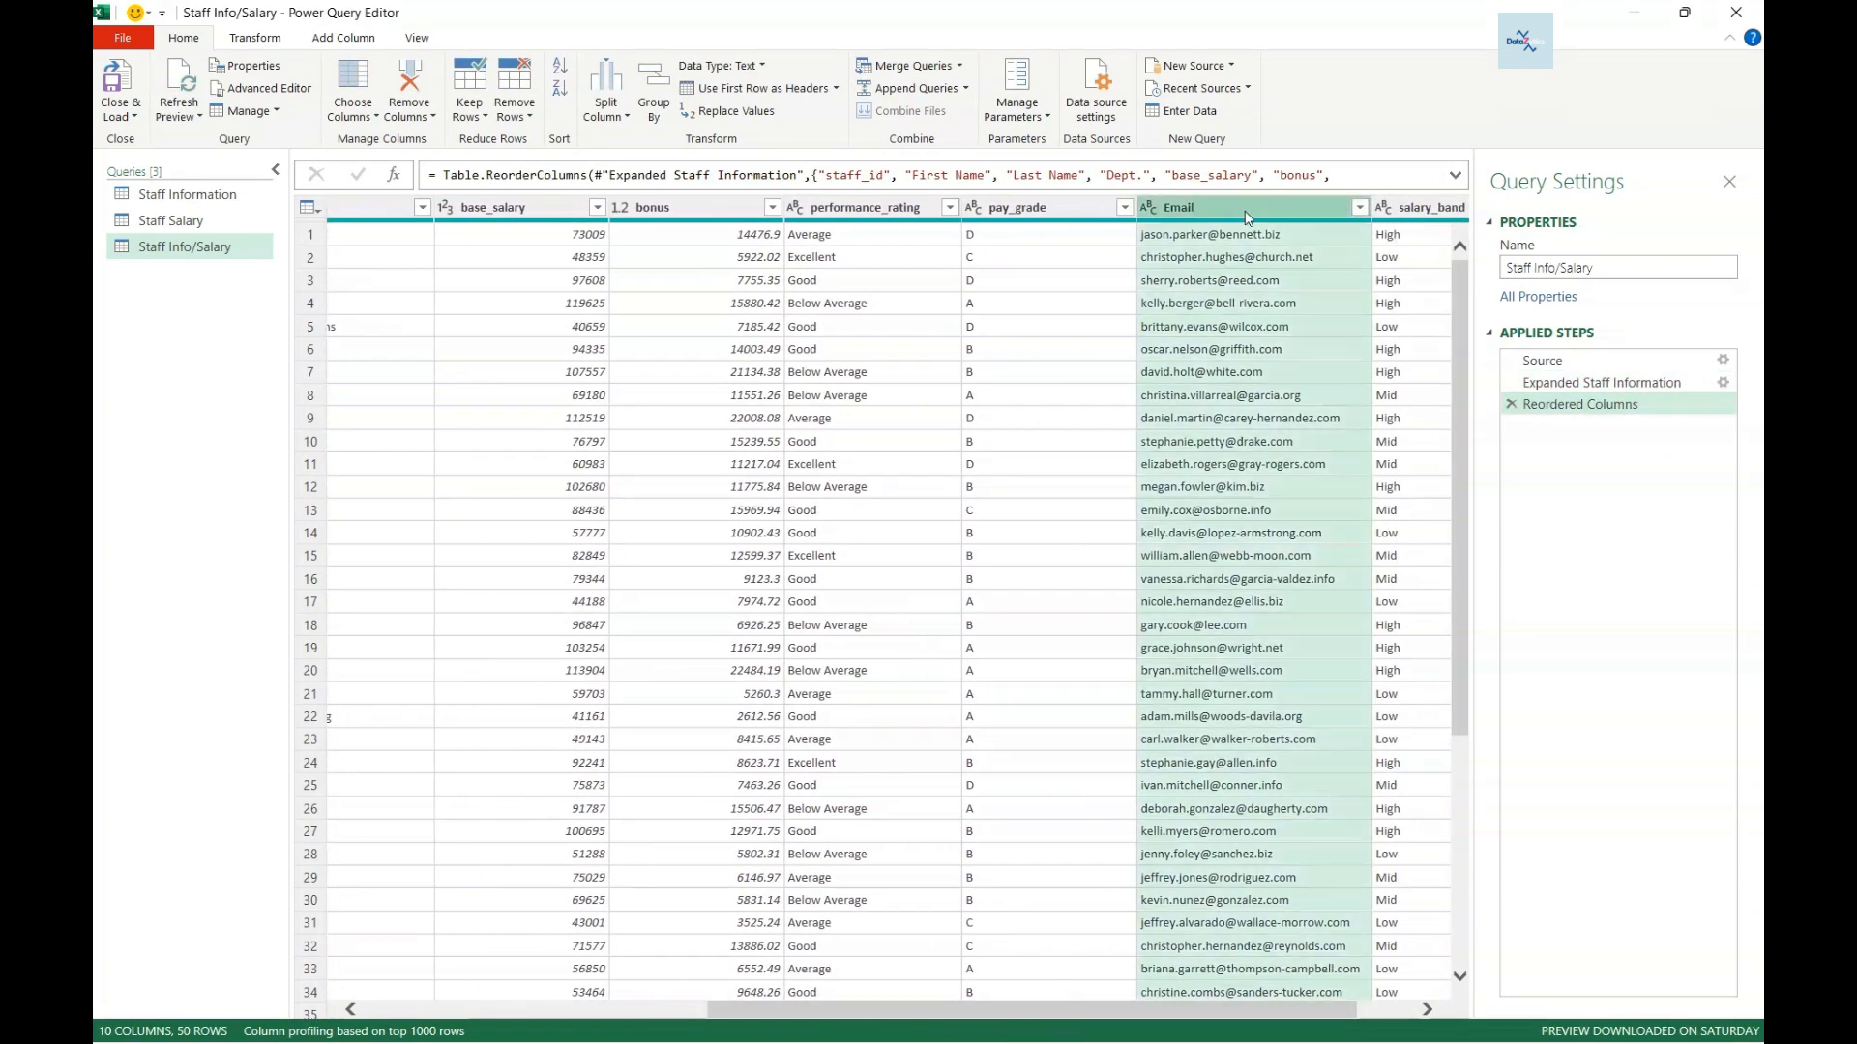
drag(1164, 213, 454, 209)
drag(999, 203, 1033, 203)
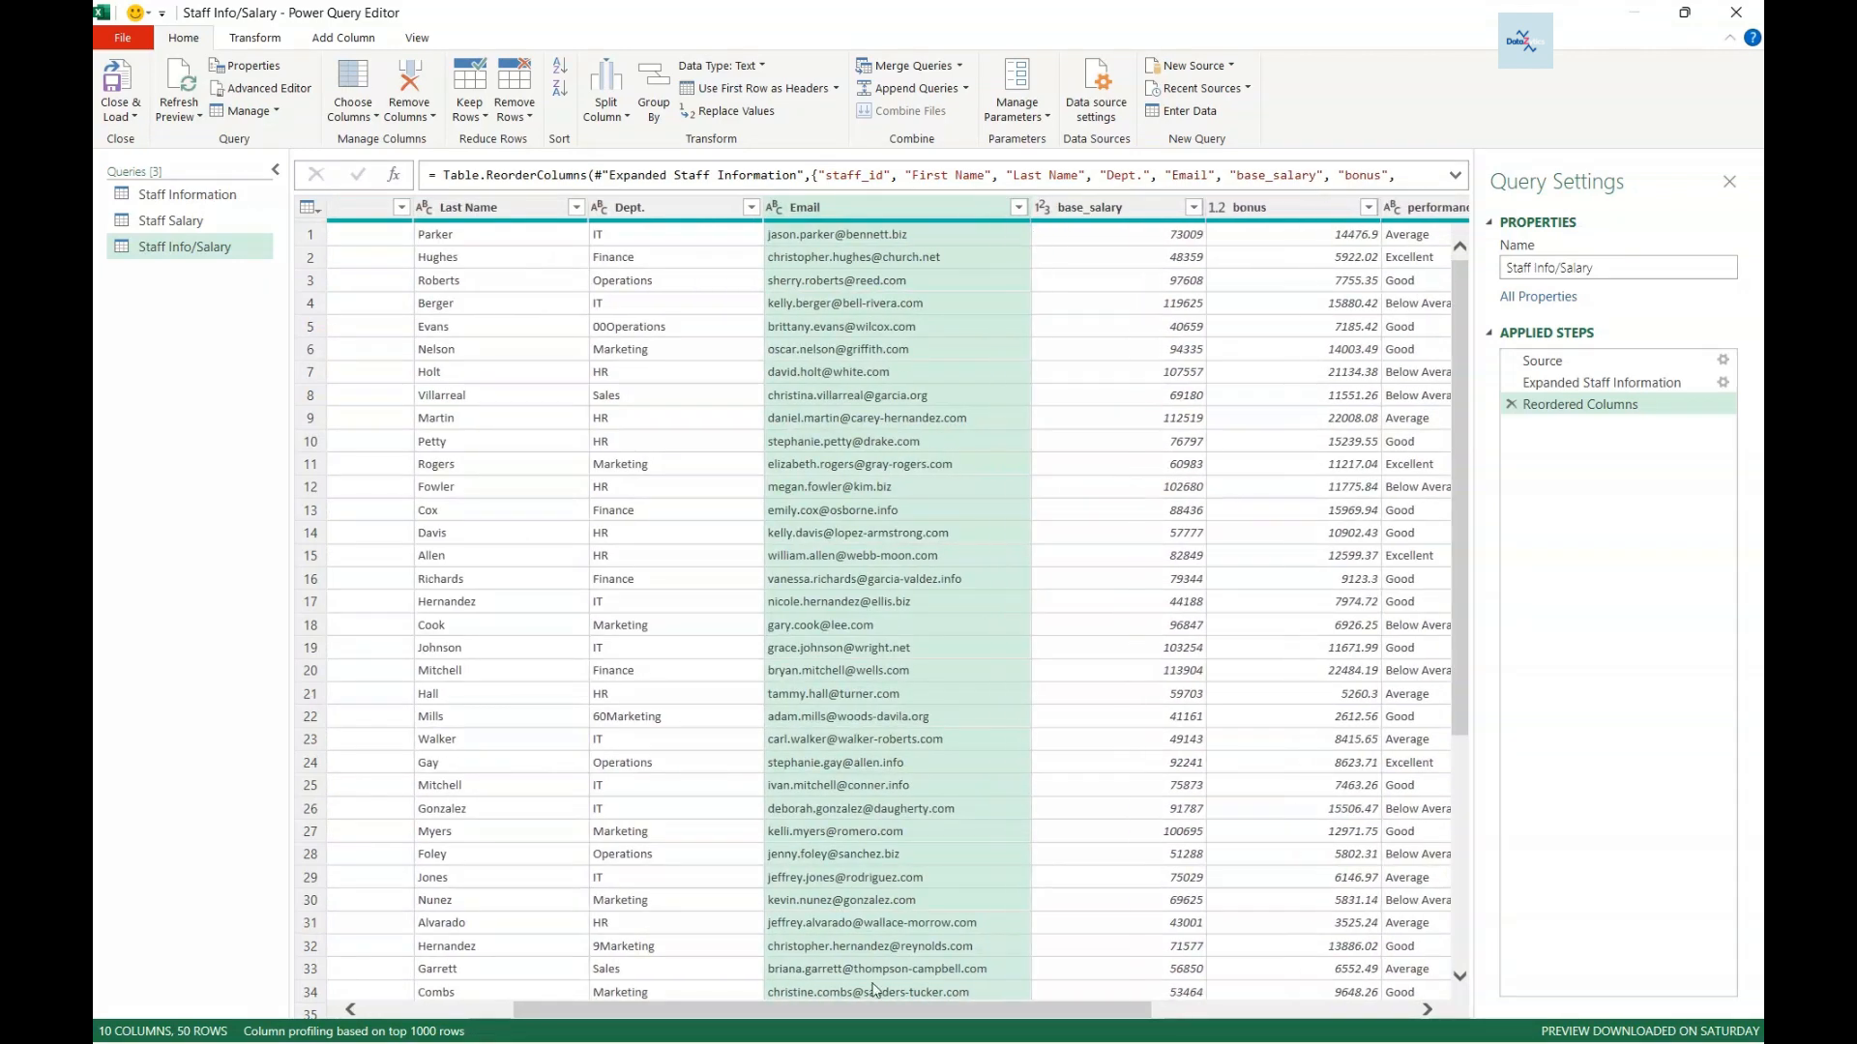
drag(876, 1010, 724, 1010)
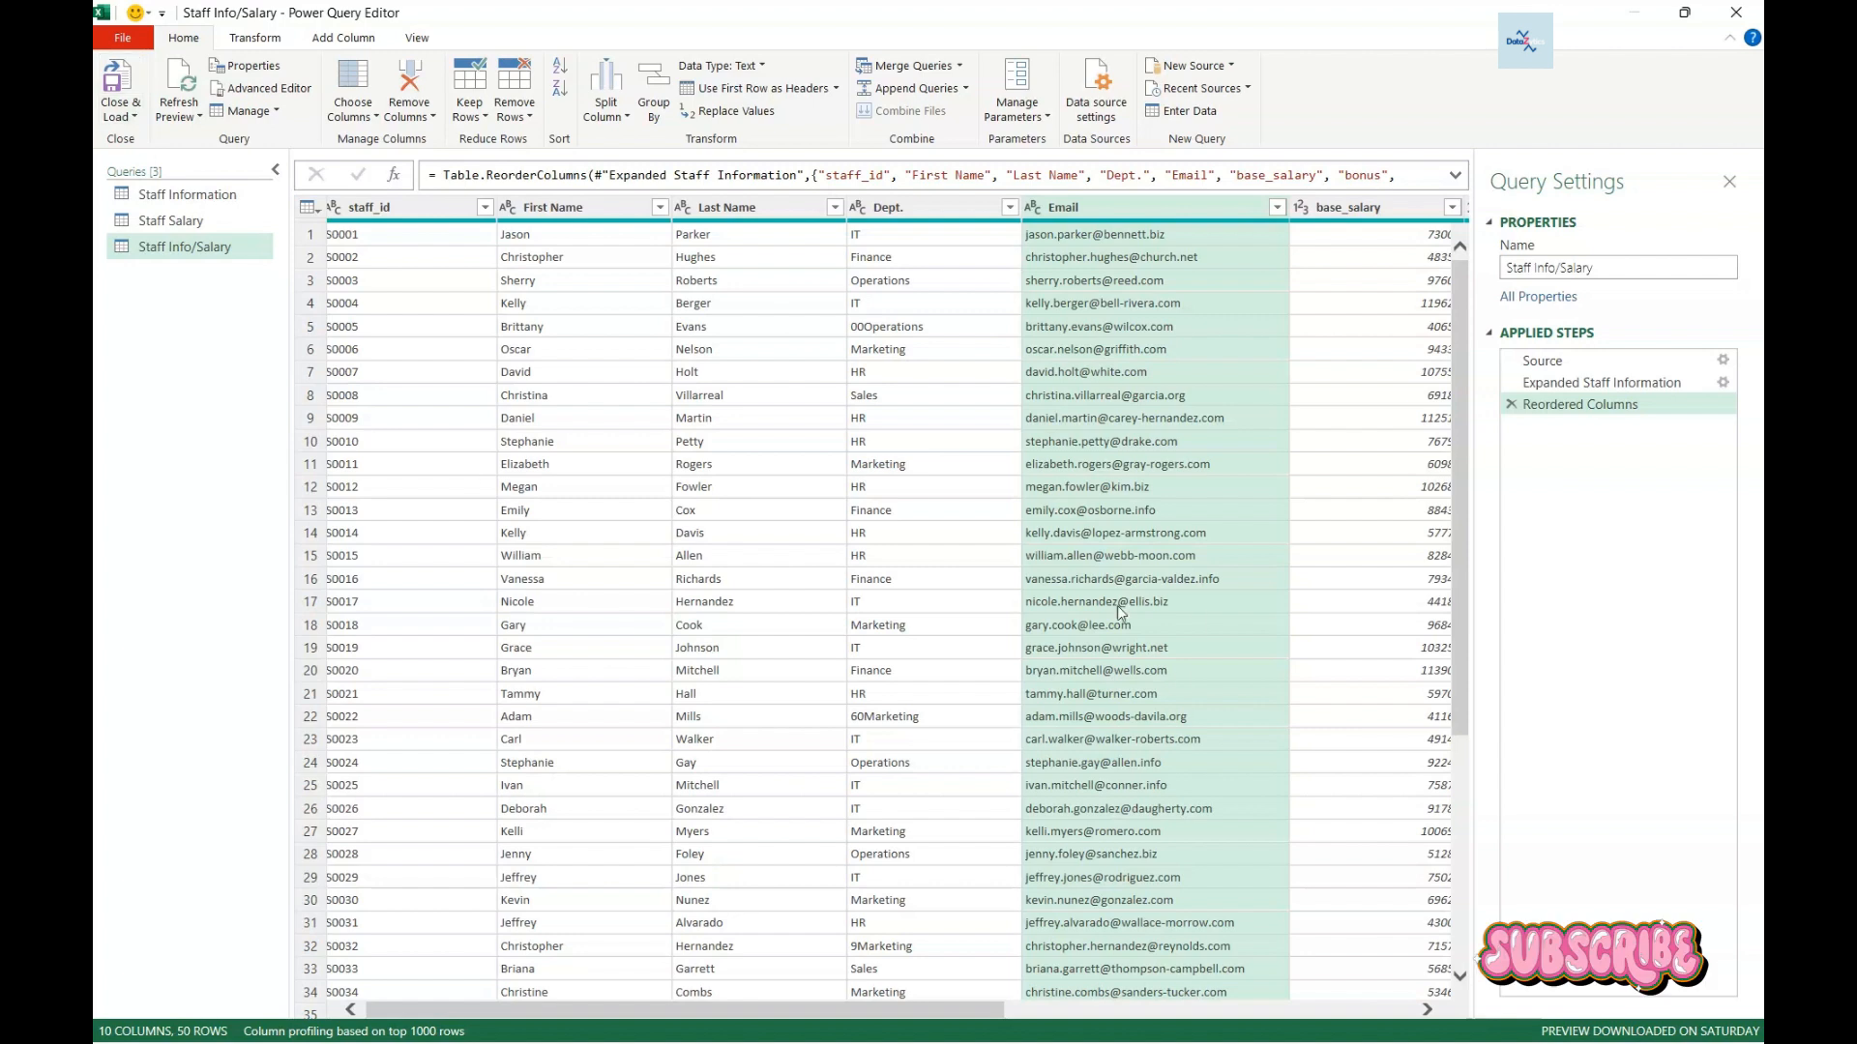
click(136, 117)
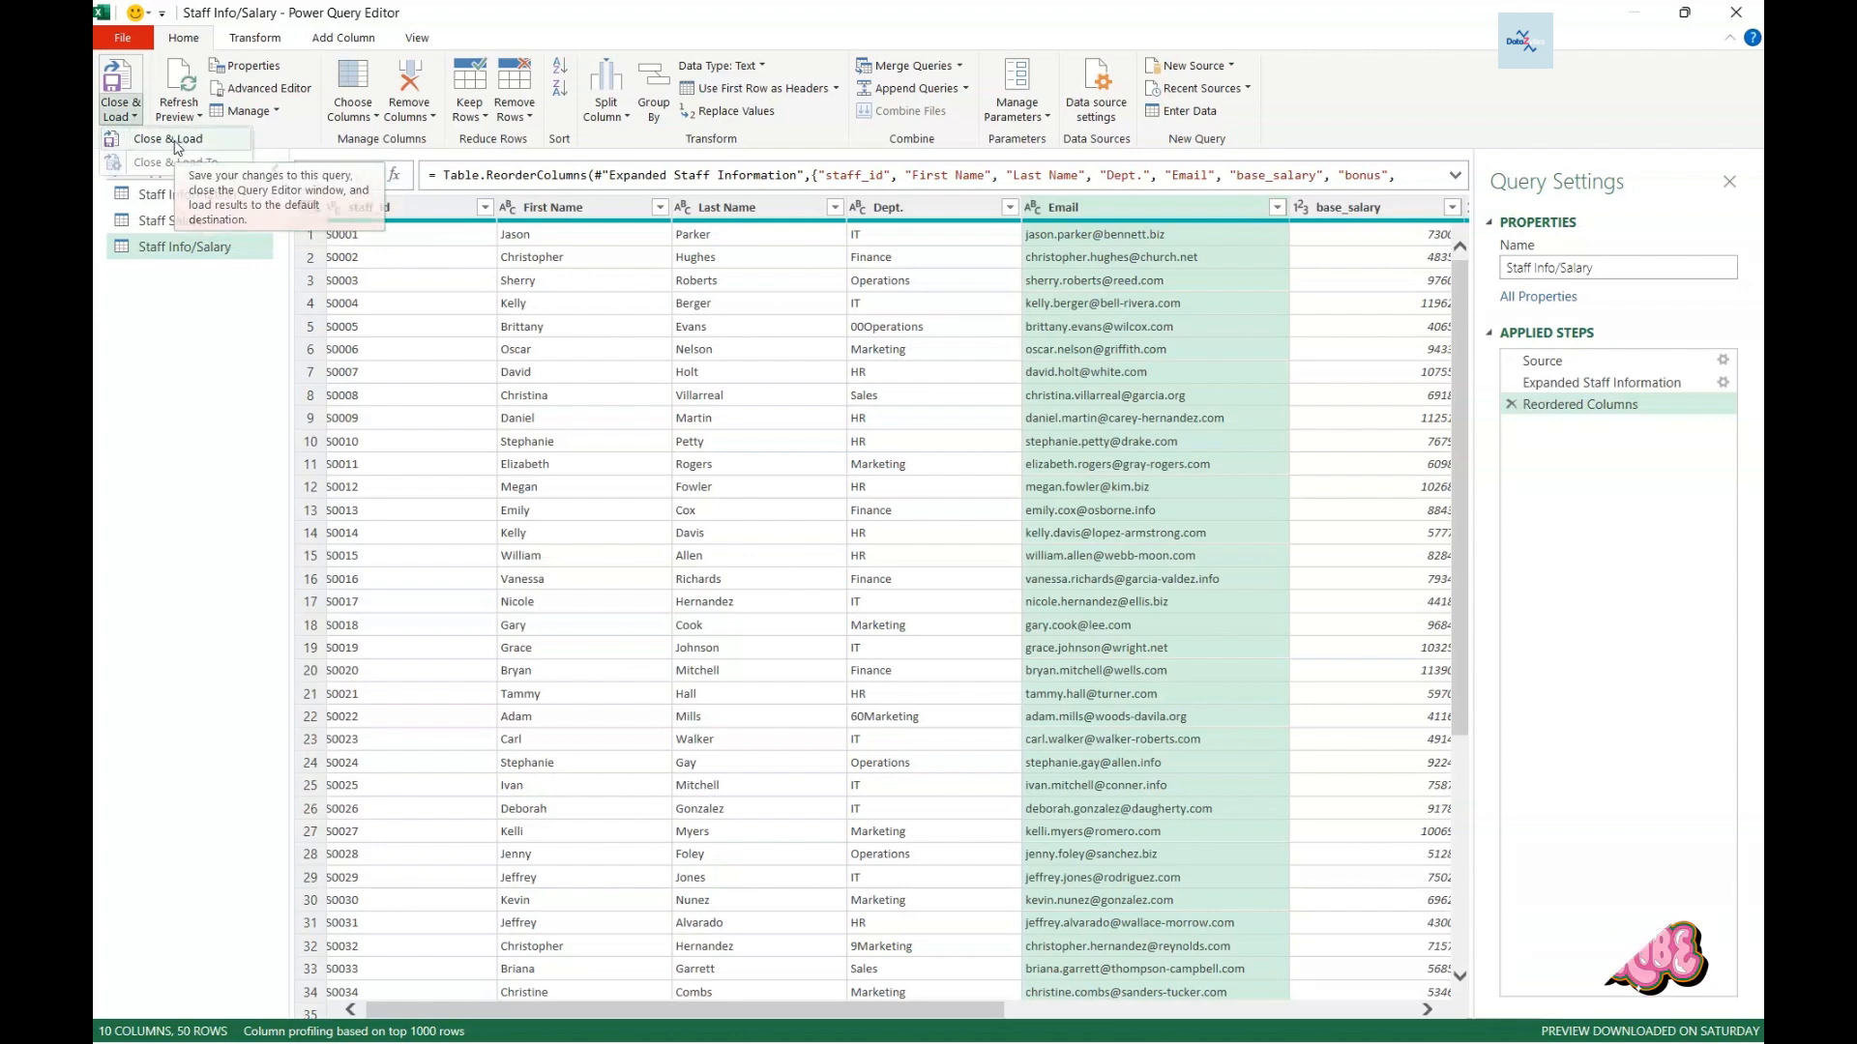
- Load the updated query into Staff Info_Salary, widen the Last Name column, and hide the queries pane
click(166, 138)
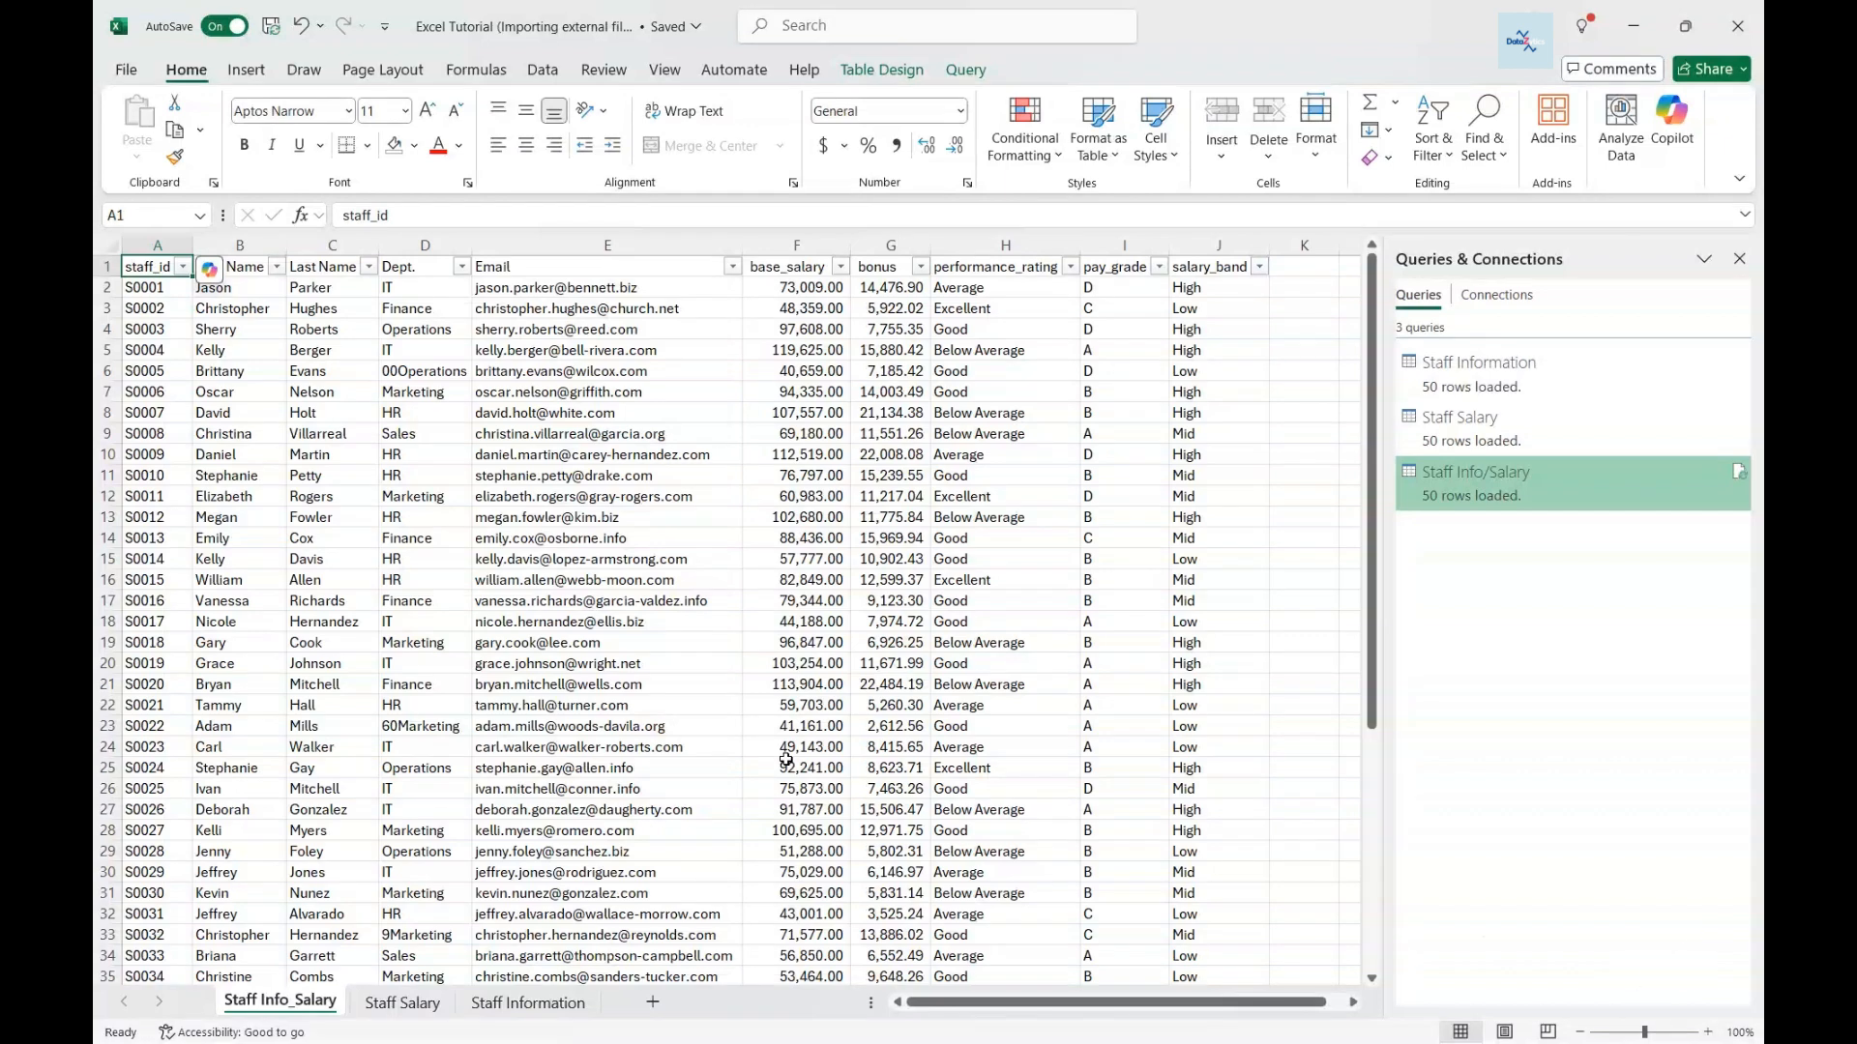
click(402, 1003)
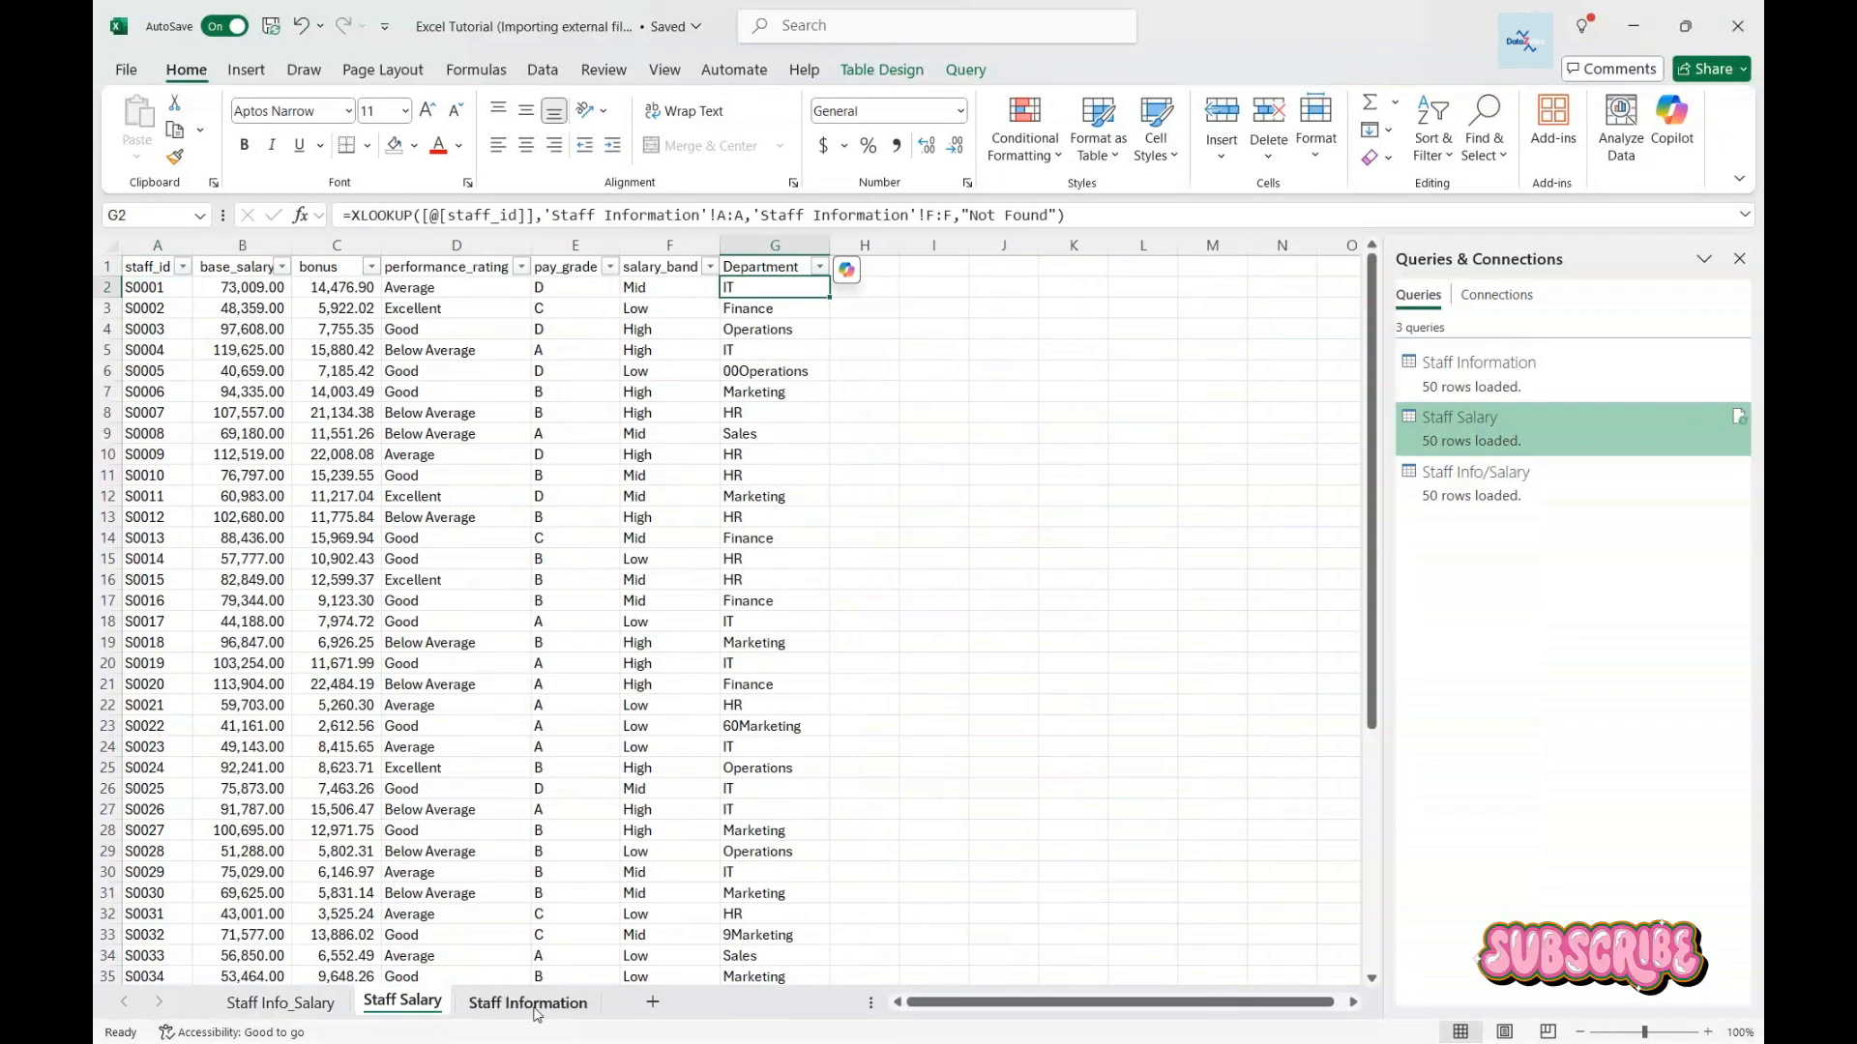
click(298, 1006)
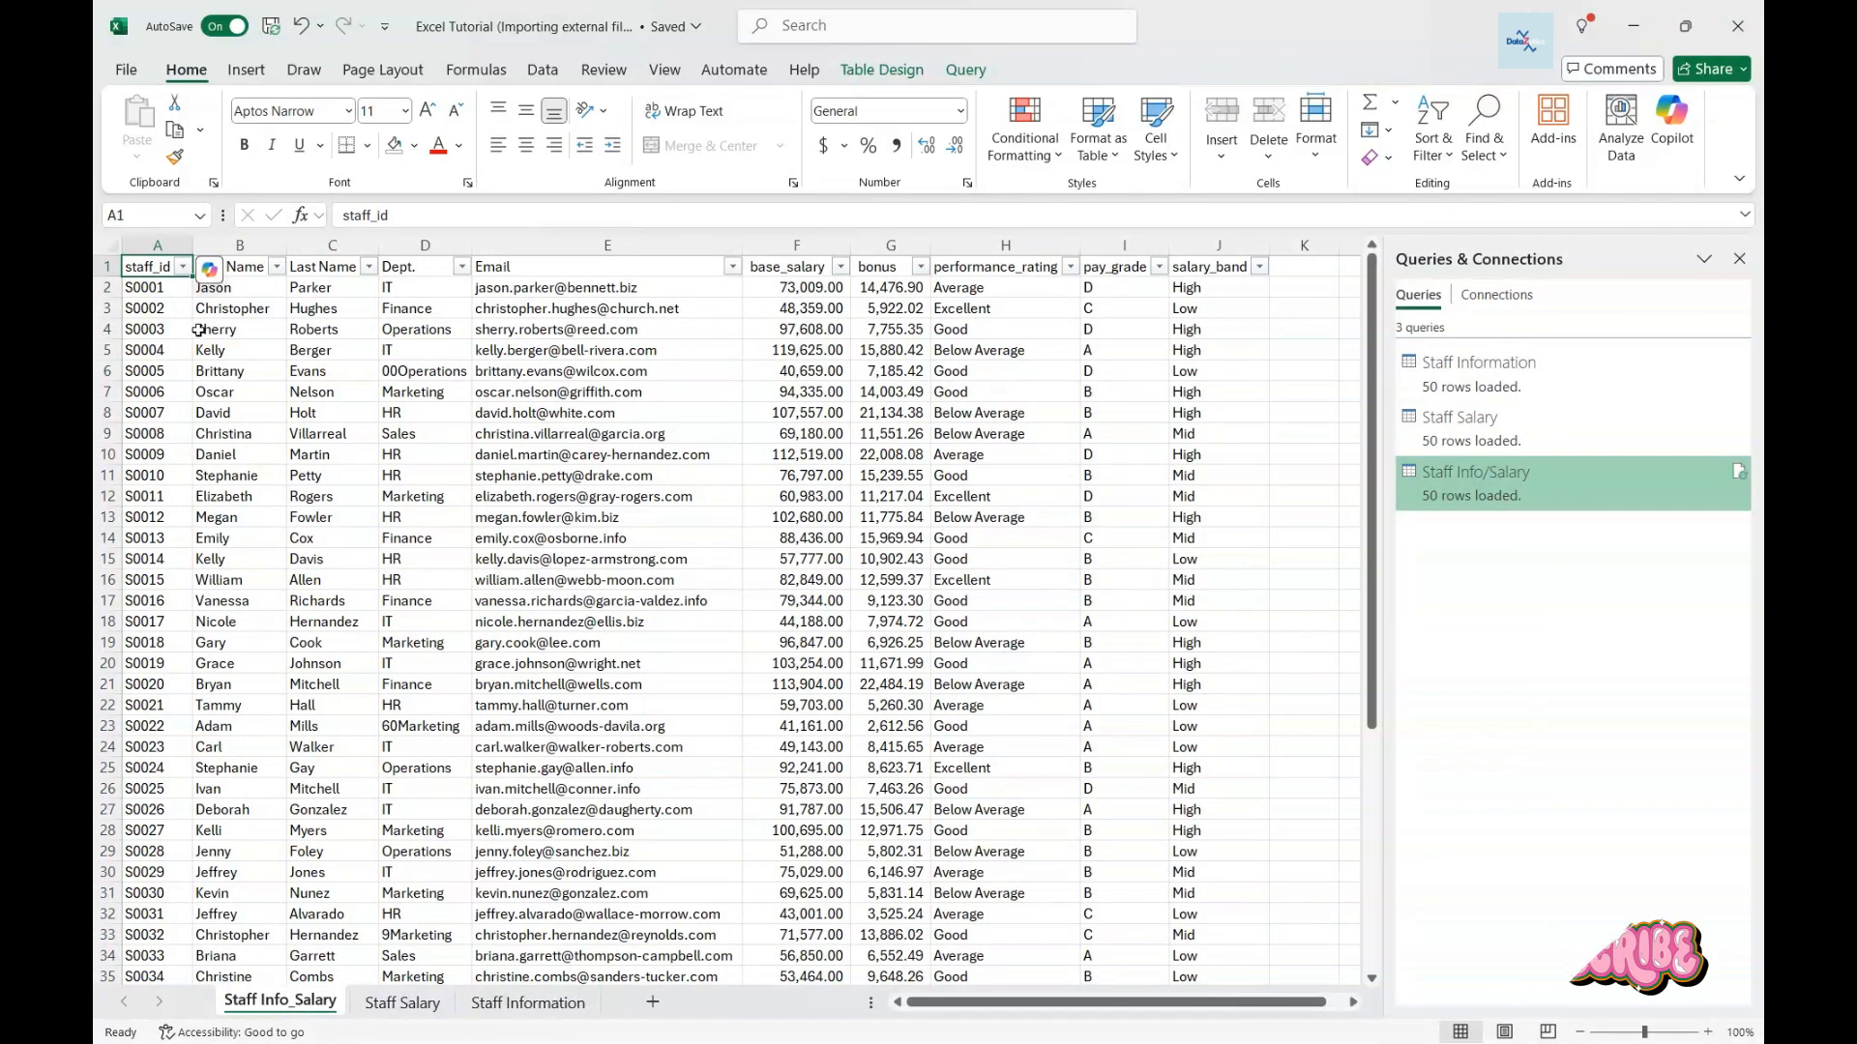
click(327, 267)
drag(380, 245, 503, 246)
click(520, 270)
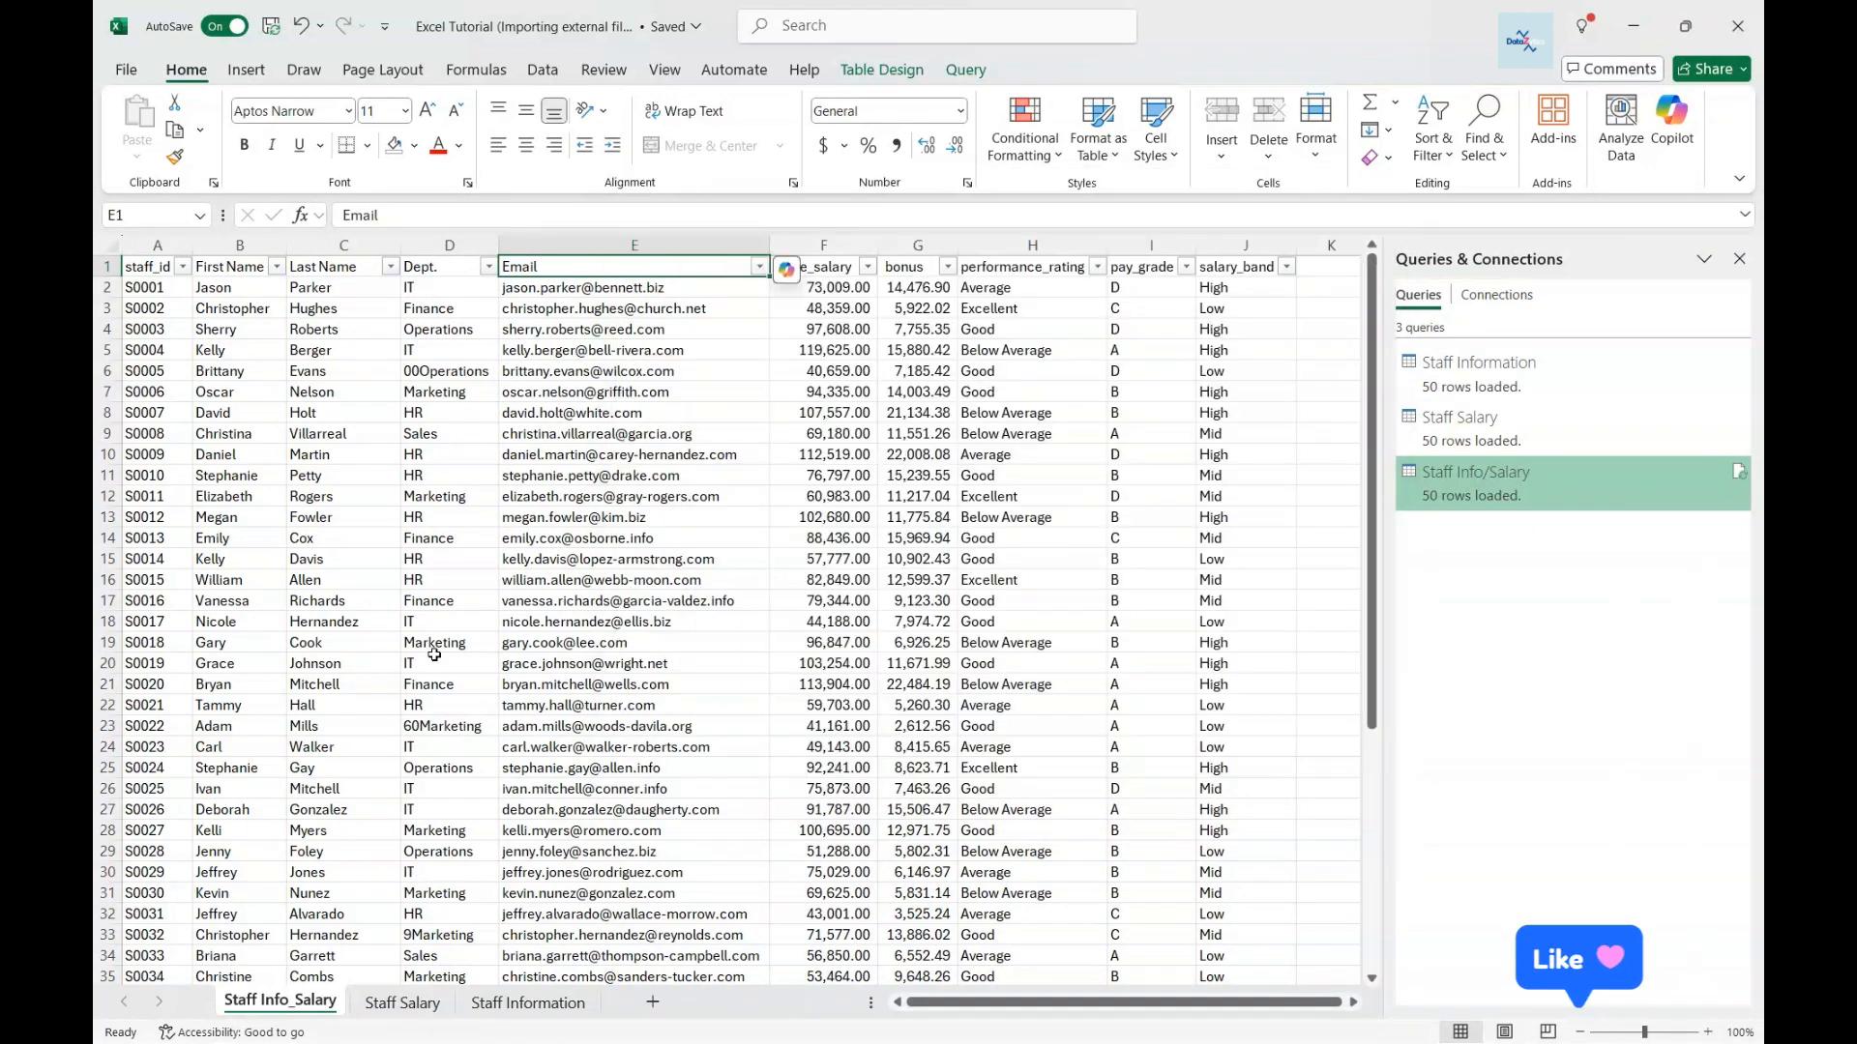
click(1740, 259)
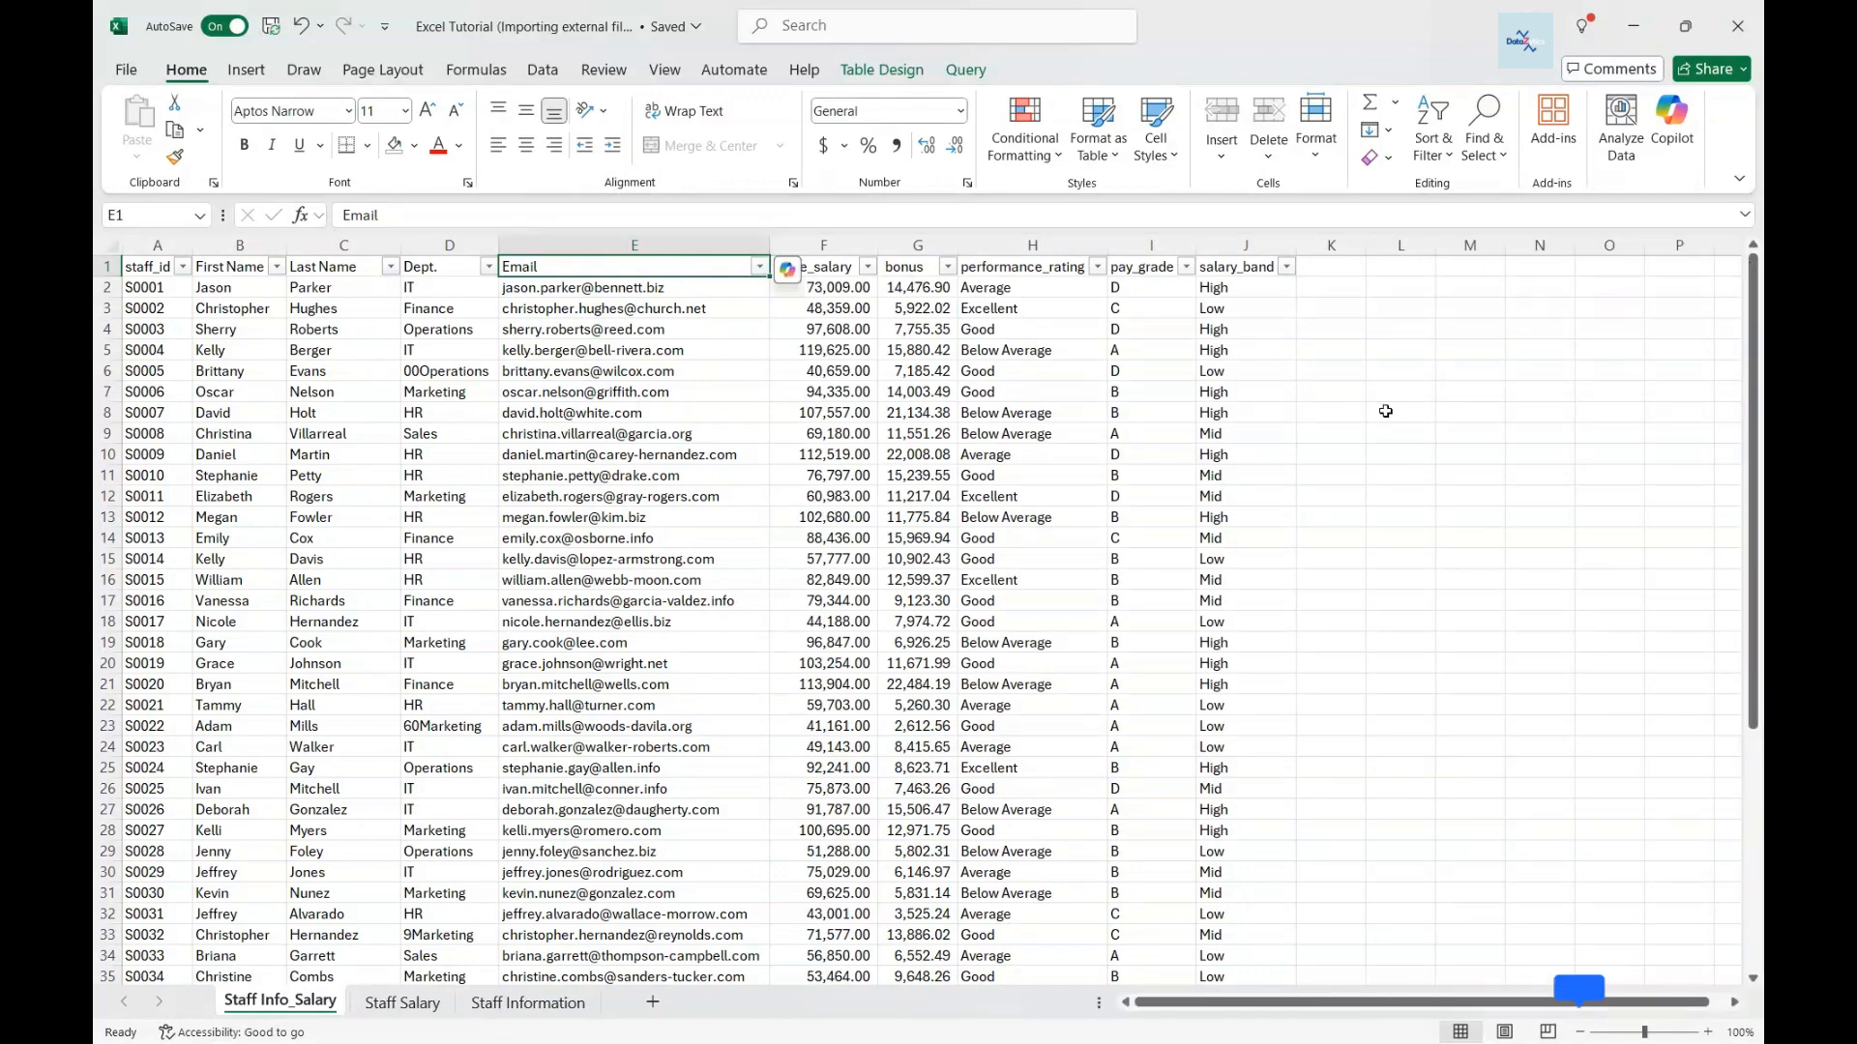